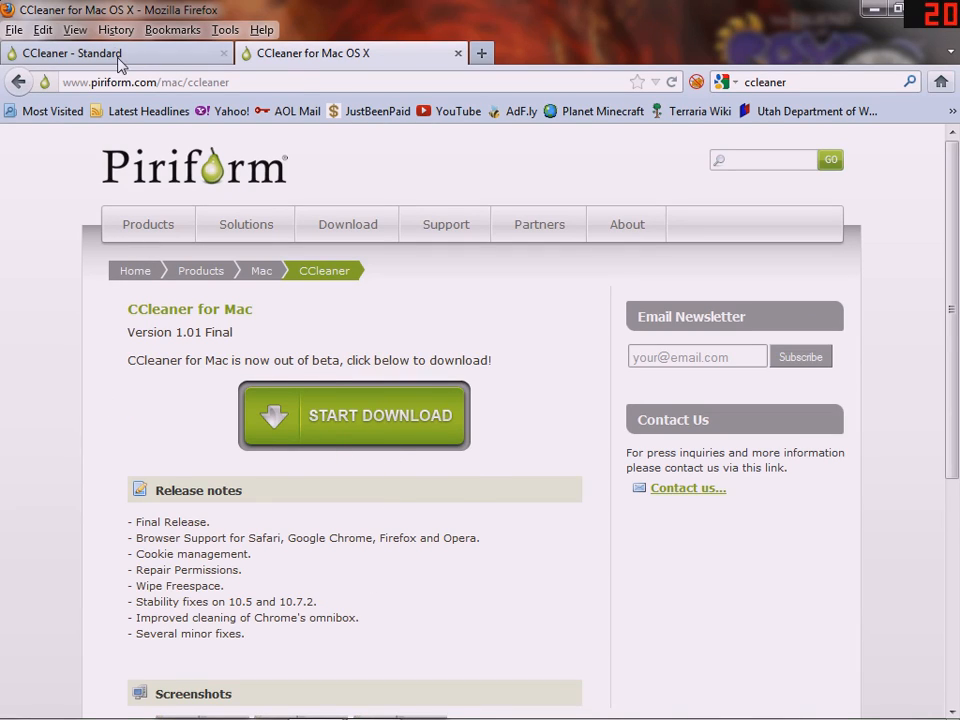
View the CCleaner Standard and CCleaner for Mac download pages, and minimize the browser
click(88, 50)
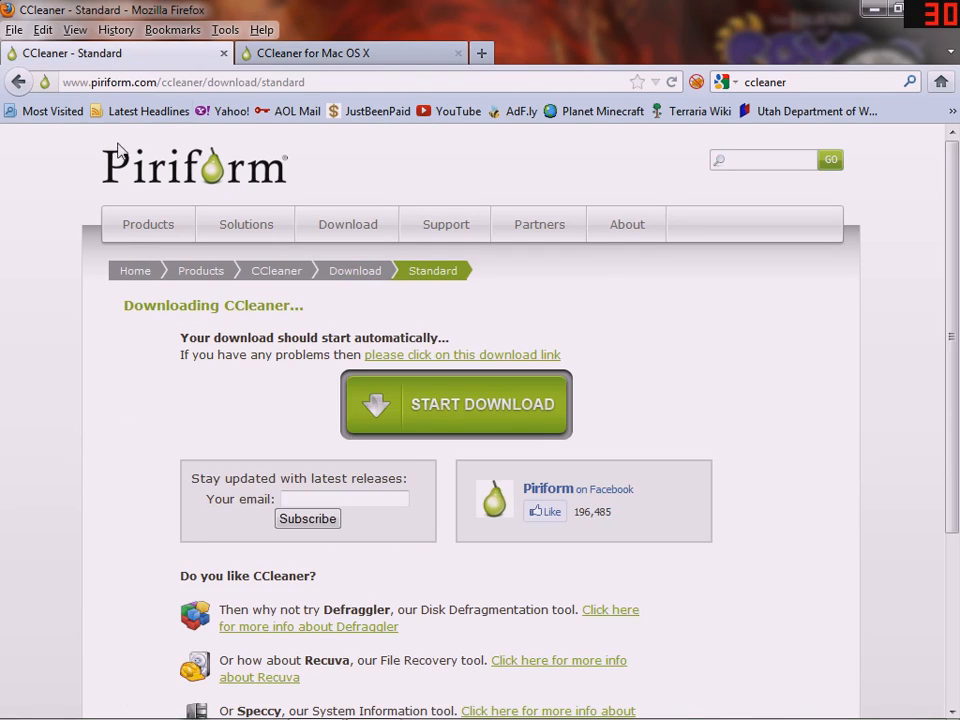
click(307, 60)
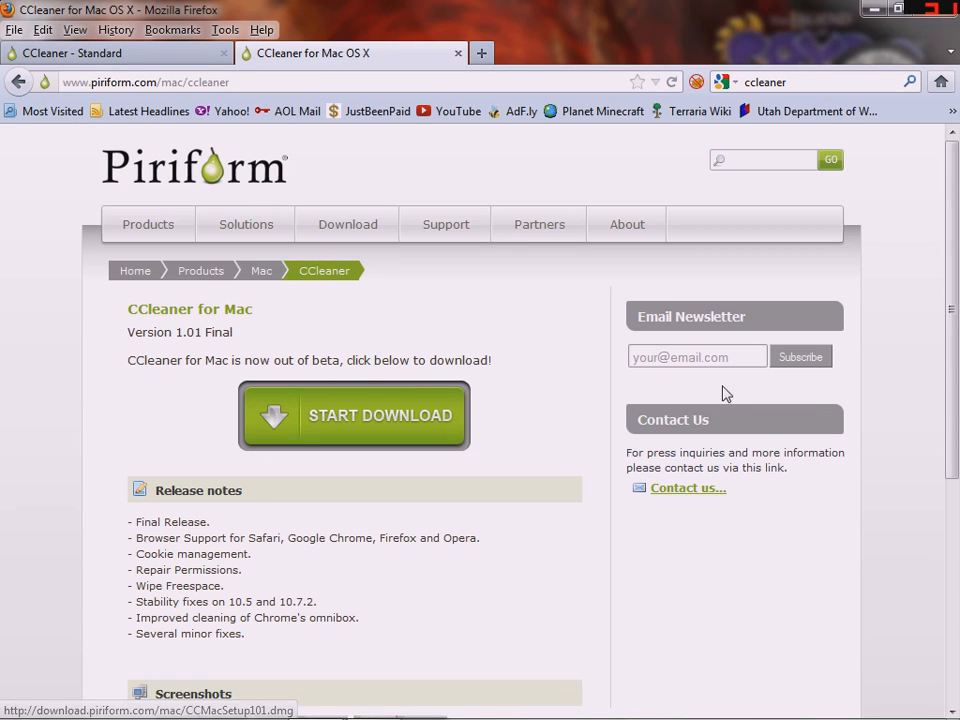
click(868, 12)
Install CCleaner v3.15 from the desktop setup file in English, accepting the license agreement
mouse_move(190, 712)
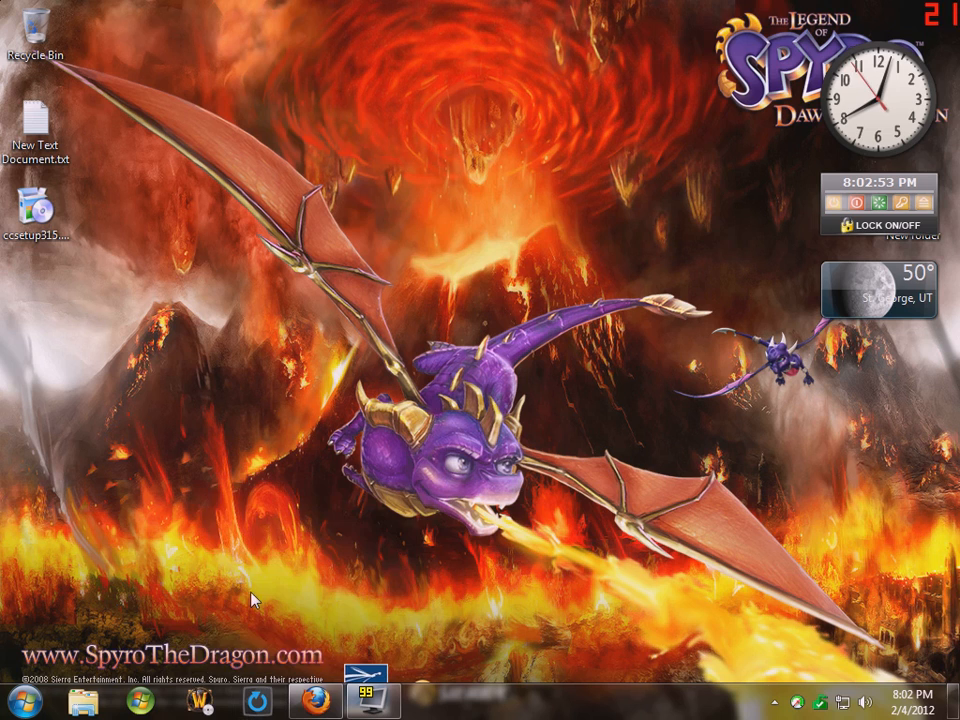
click(66, 214)
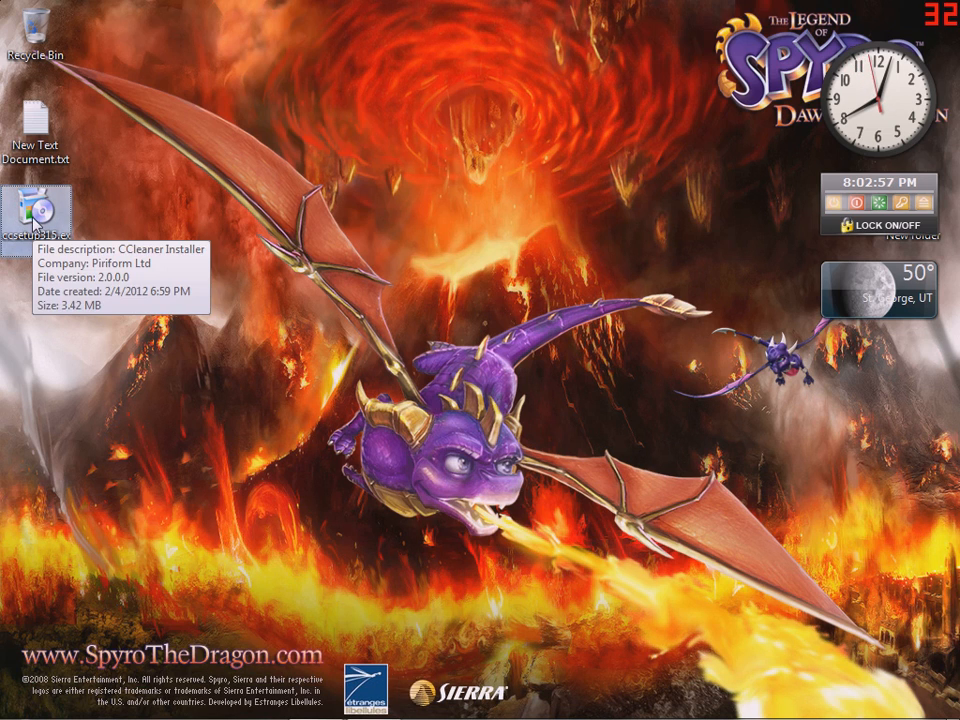
double_click(34, 224)
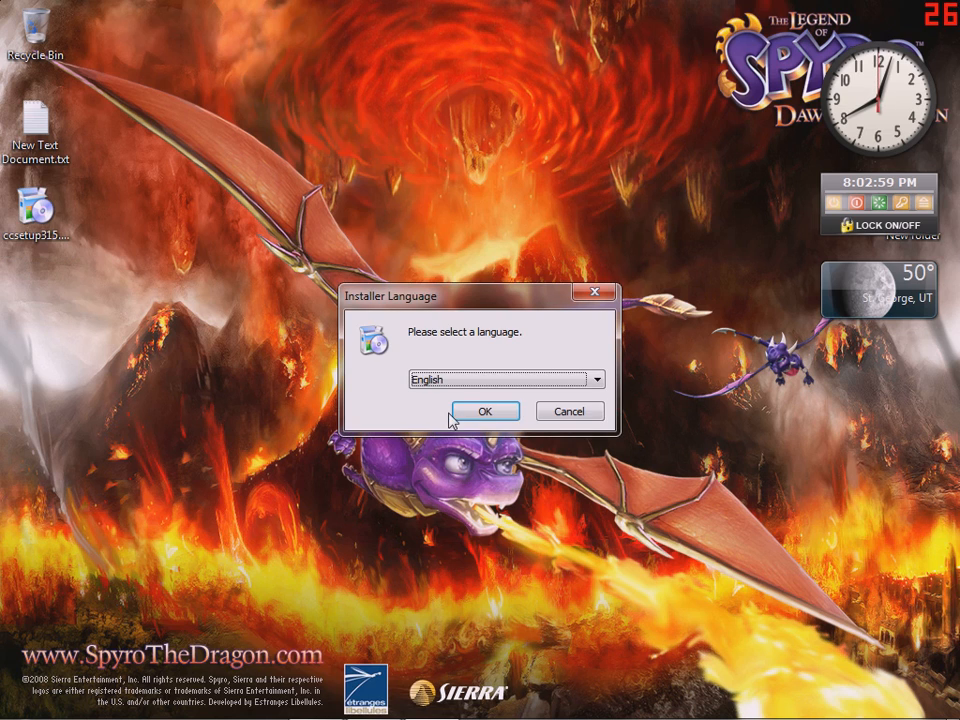
click(480, 411)
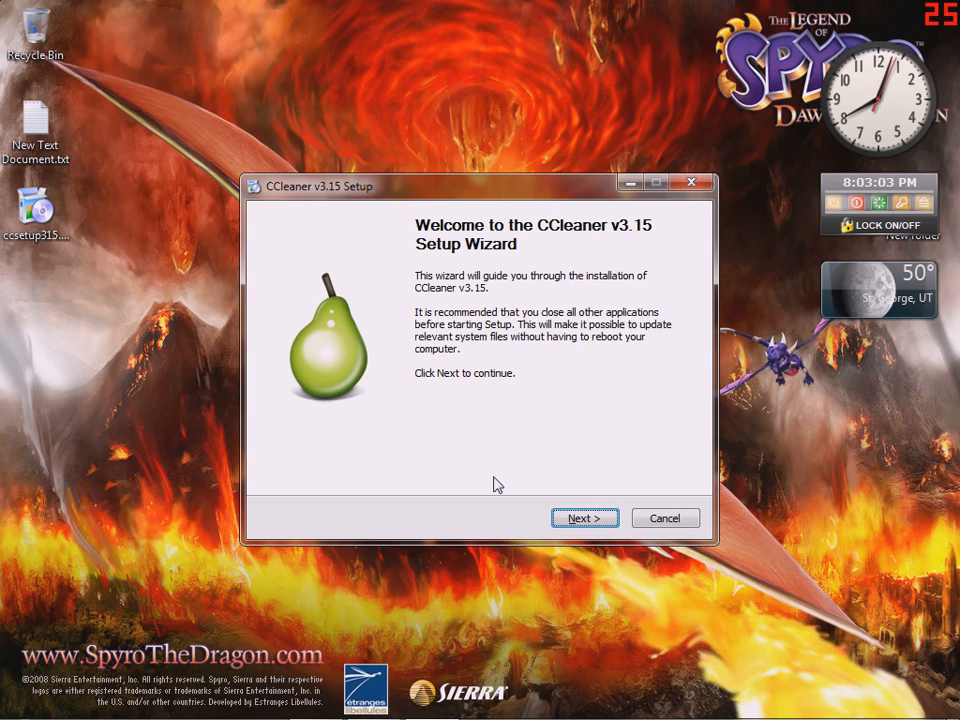
click(566, 520)
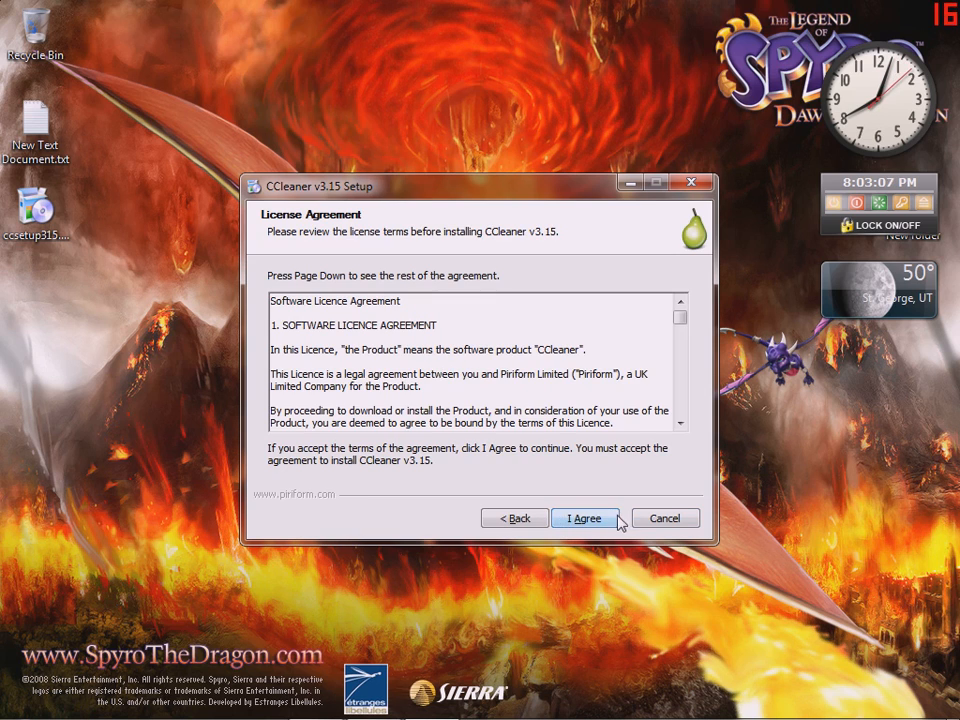
click(605, 519)
click(574, 522)
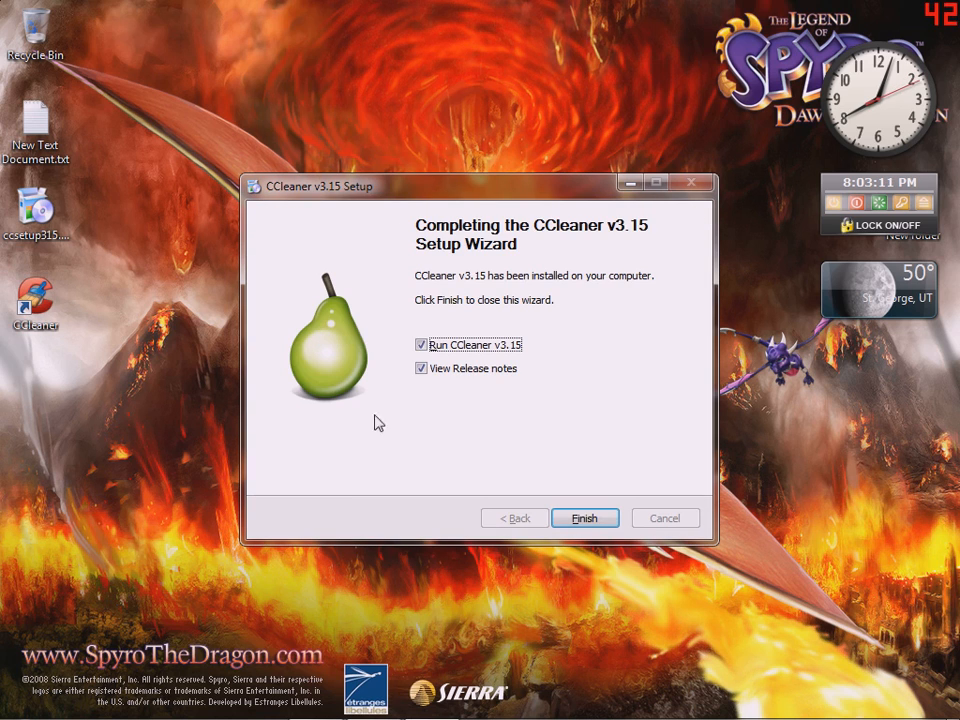
Finish the setup with release notes turned off, launch CCleaner and accept the intelligent cookie scan
click(426, 370)
click(596, 527)
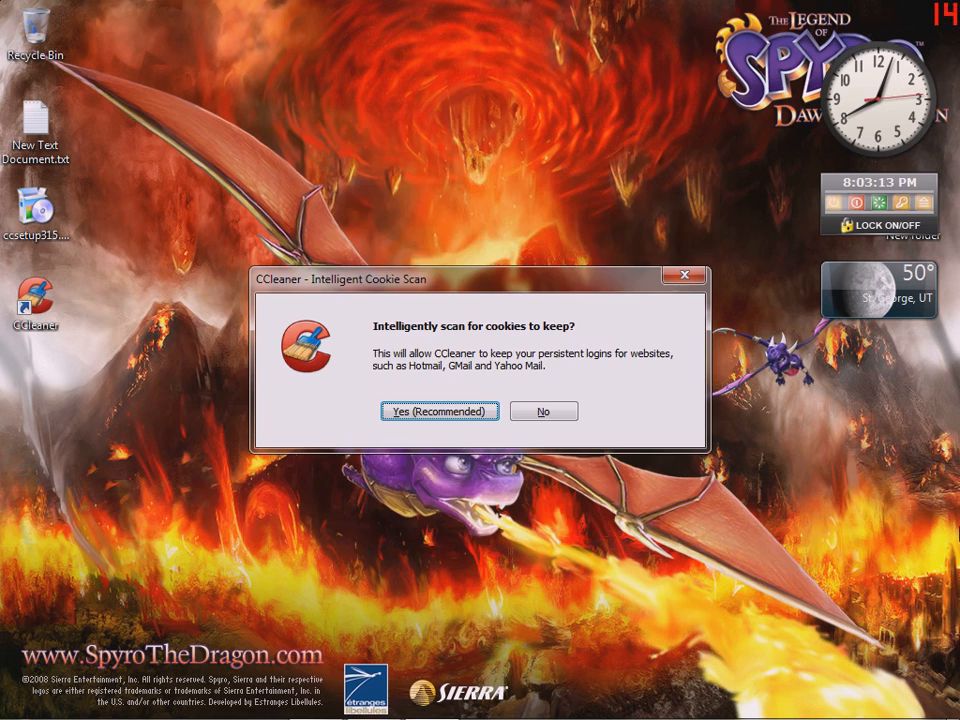
click(427, 412)
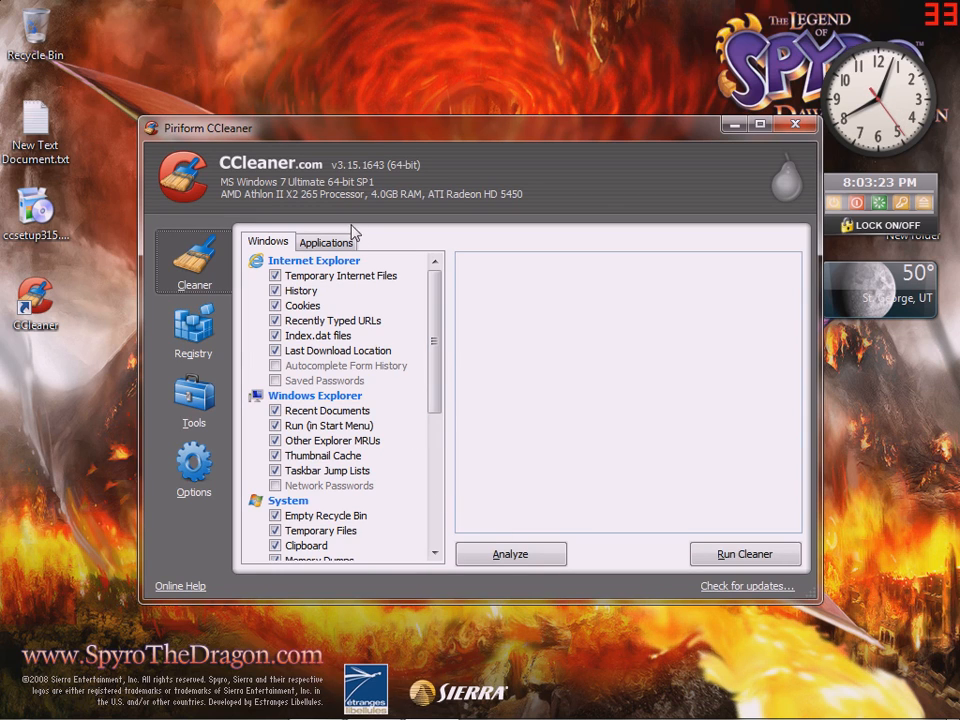
Maximize the CCleaner window and look through the Windows cleaning options
mouse_move(435, 388)
mouse_down()
mouse_move(440, 545)
mouse_move(440, 400)
mouse_up()
click(759, 124)
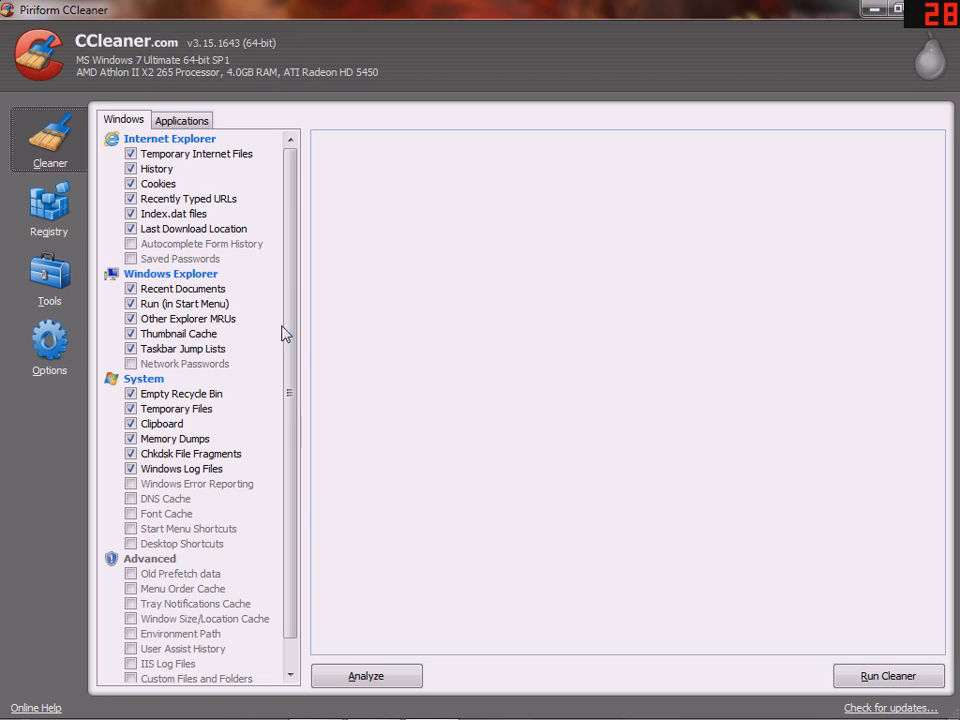
drag(285, 332, 297, 387)
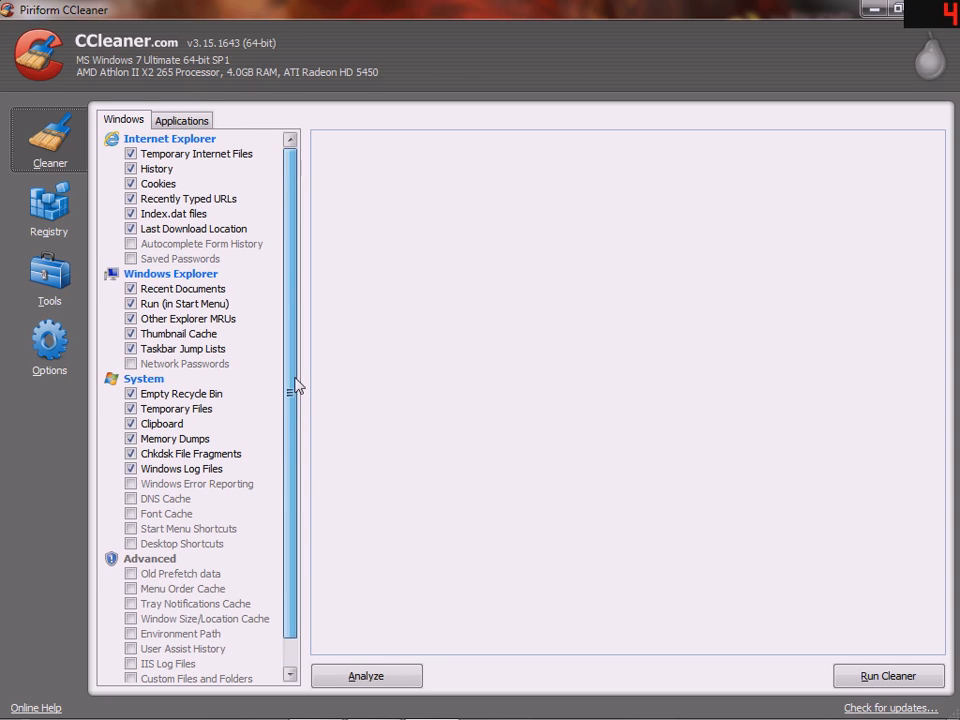
Enable Compact Databases for both Firefox/Mozilla and Google Chrome in the application cleaning options
click(198, 121)
drag(296, 253, 297, 215)
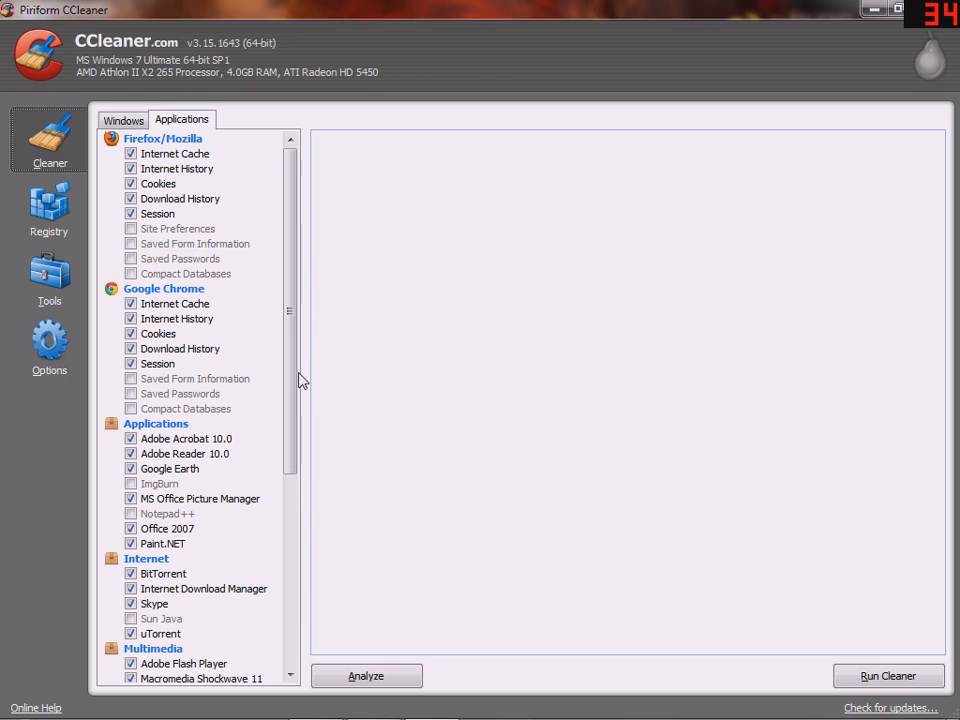
mouse_move(297, 390)
mouse_down()
mouse_move(285, 566)
mouse_move(294, 369)
mouse_up()
click(132, 274)
click(131, 408)
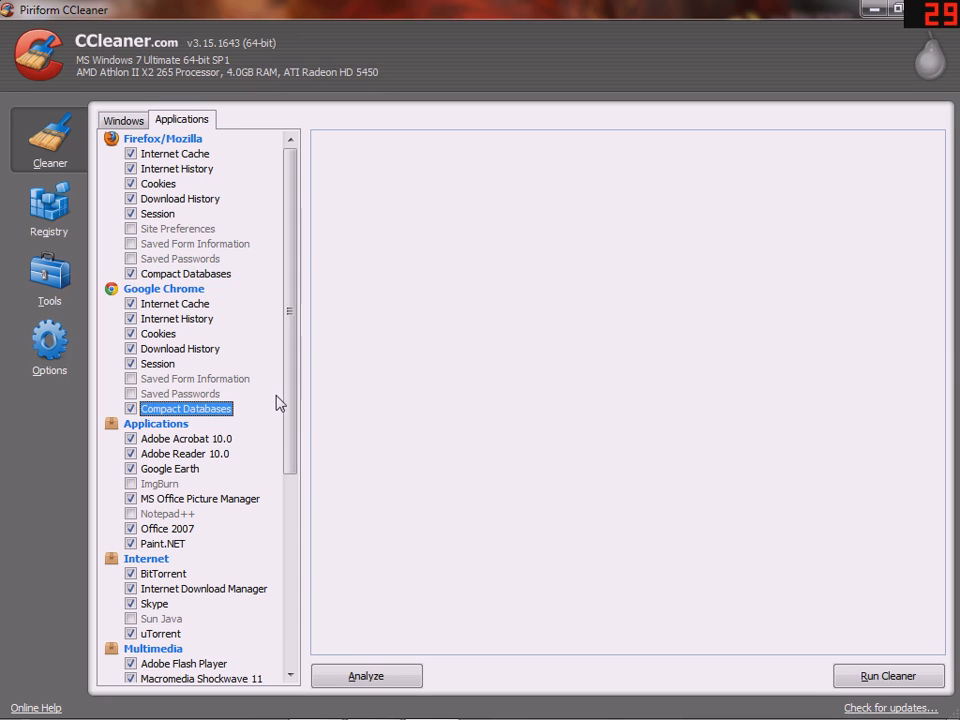
Include ImgBurn, Notepad++, Sun Java and Adobe Air in the application cleaning options
scroll(277, 403, down, 3)
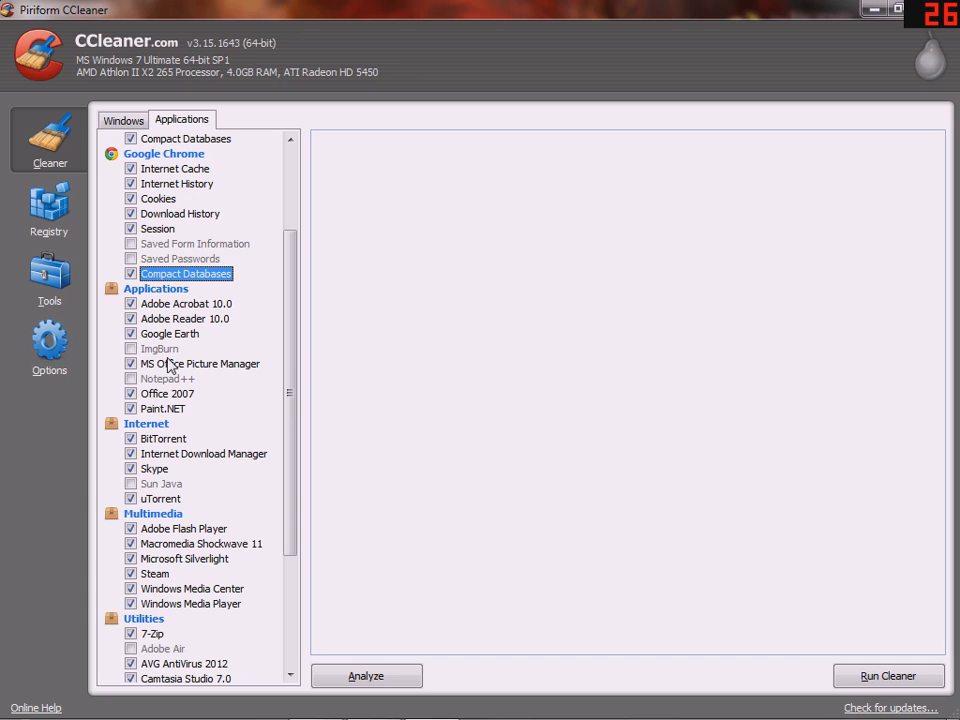
scroll(185, 348, down, 1)
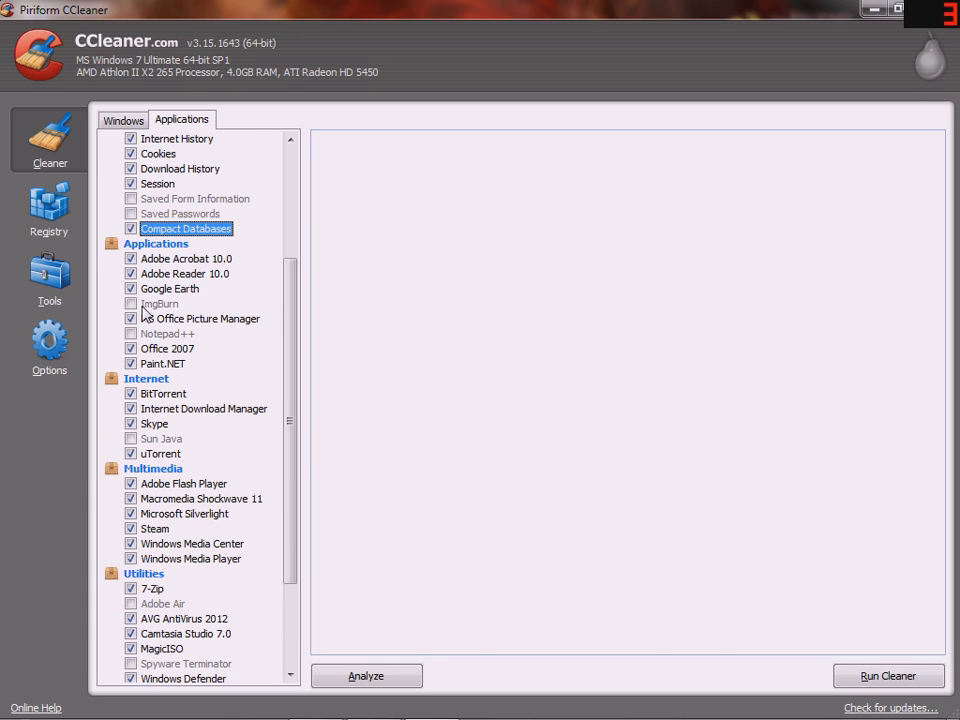
click(130, 304)
click(129, 335)
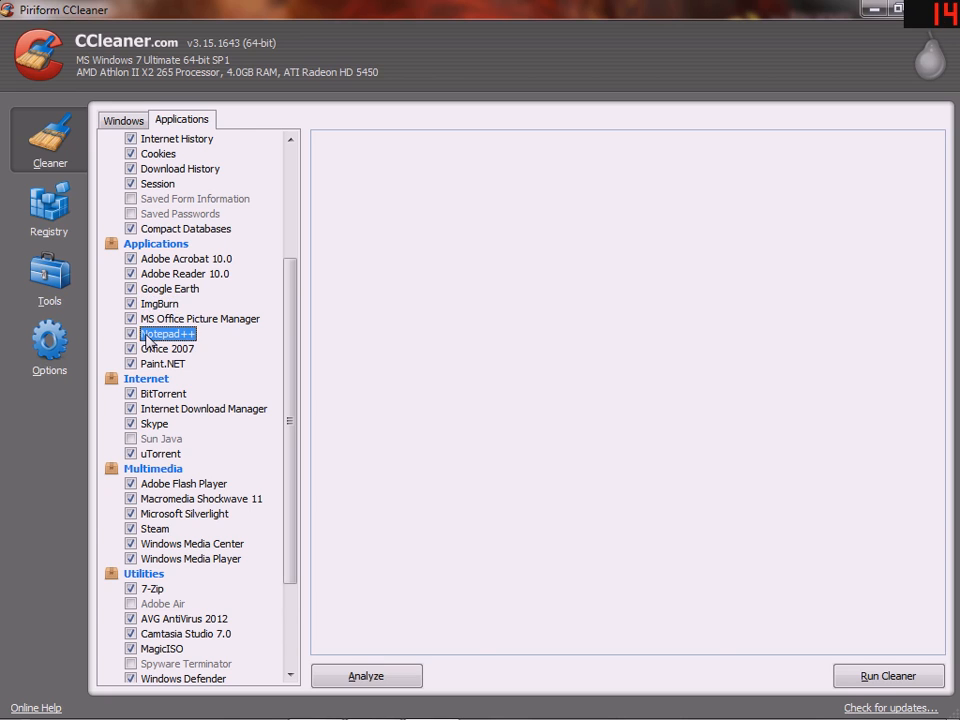
scroll(134, 342, down, 2)
click(131, 349)
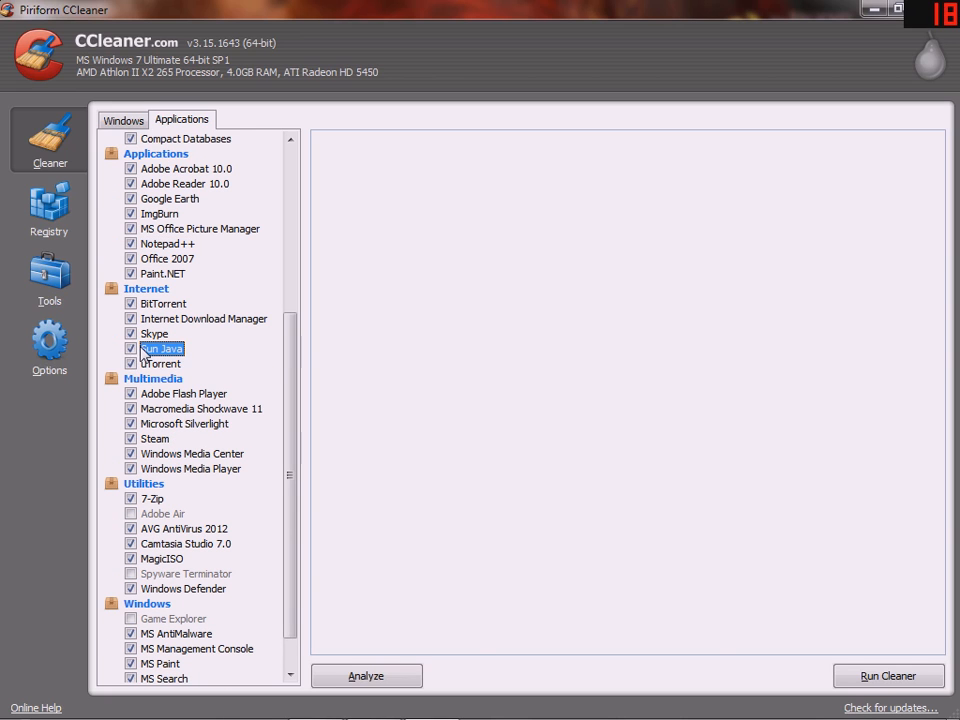
scroll(142, 355, down, 1)
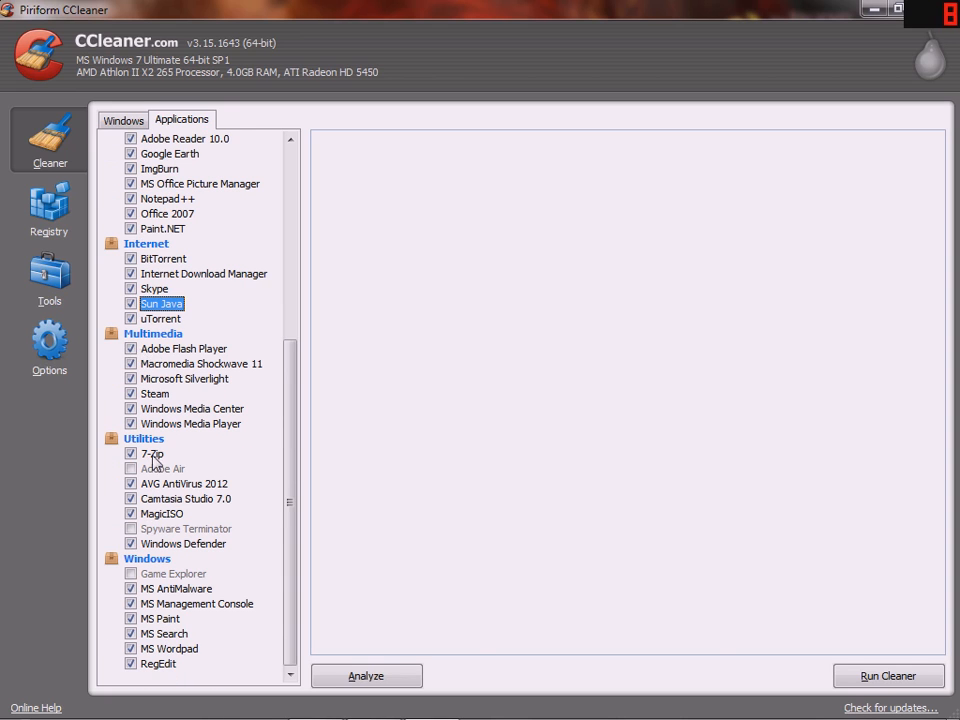
click(130, 468)
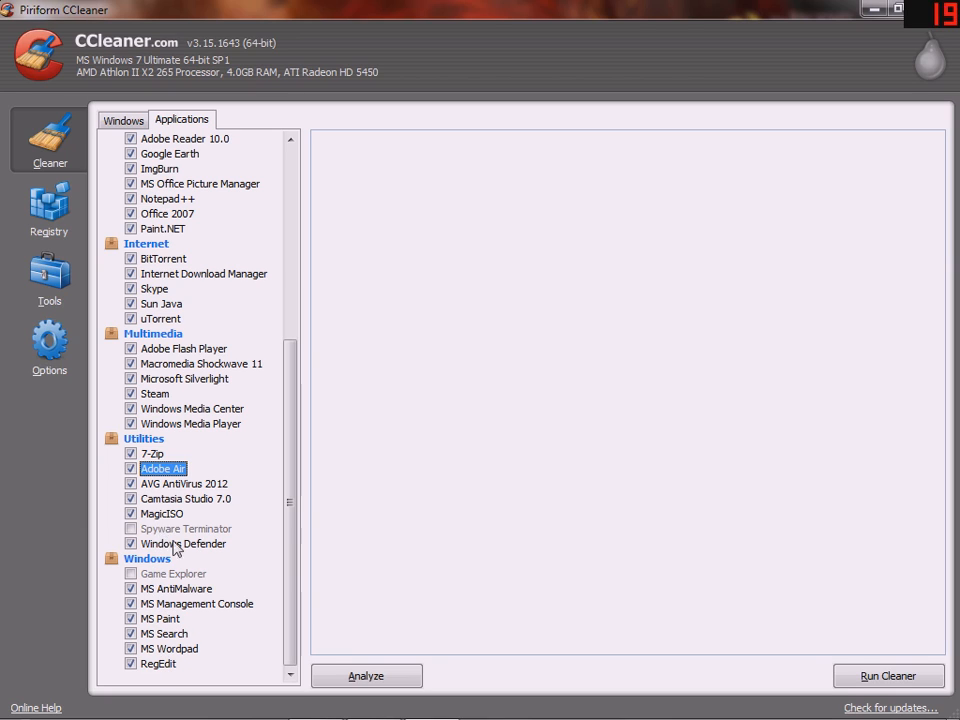
Check the rest of the application cleaning entries and return to the Windows cleaning options
mouse_move(291, 546)
mouse_down()
mouse_move(285, 407)
mouse_move(285, 556)
mouse_move(289, 390)
mouse_move(283, 557)
mouse_up()
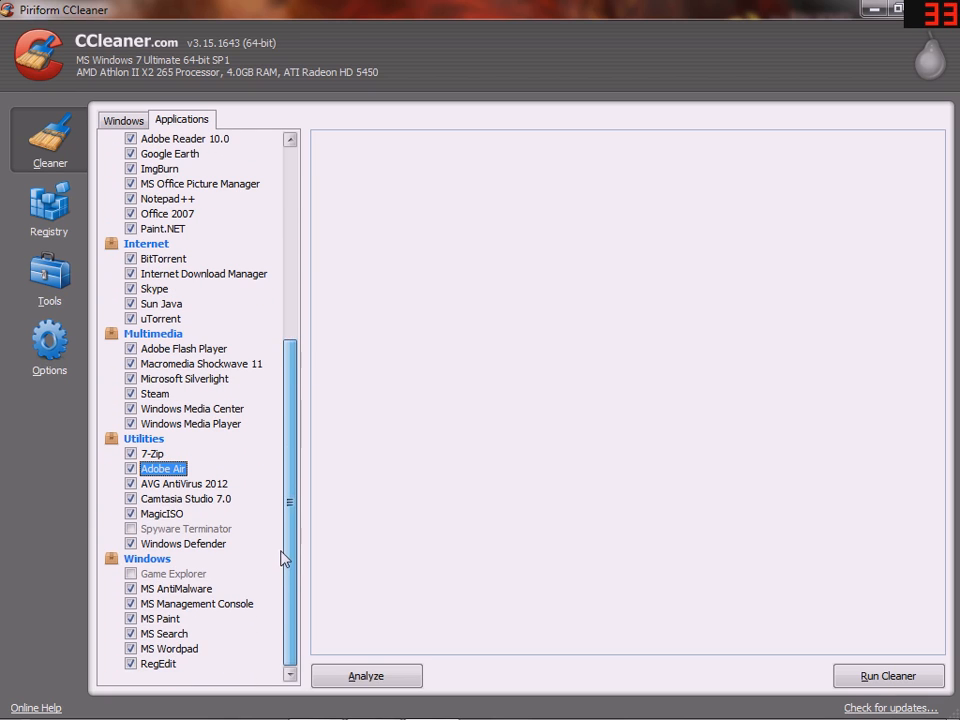
mouse_move(287, 386)
mouse_down()
mouse_move(297, 319)
mouse_move(289, 411)
mouse_up()
click(124, 120)
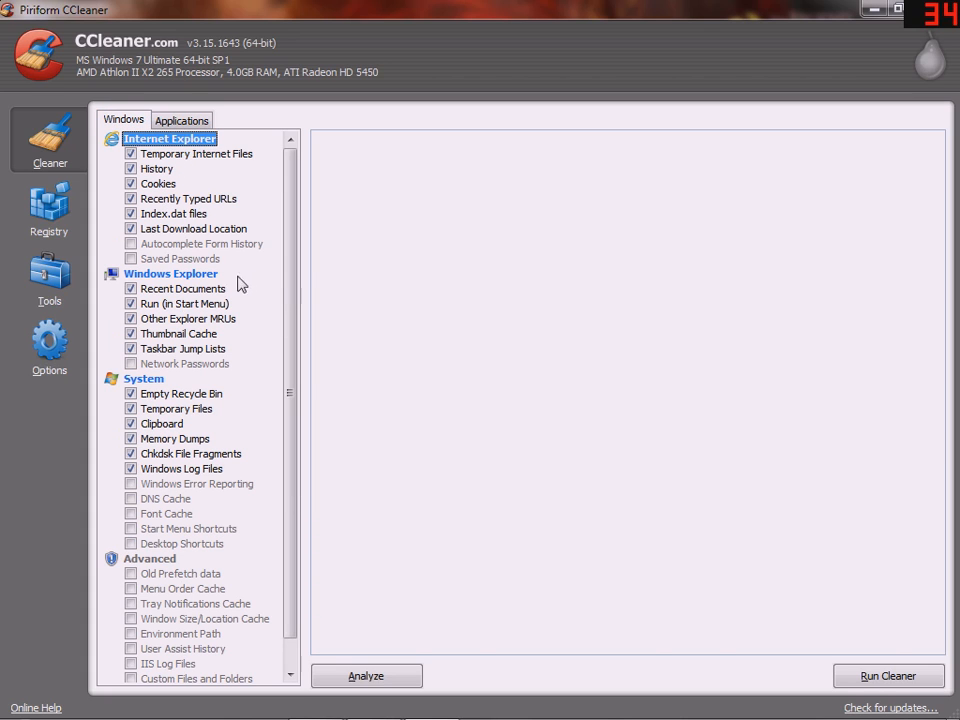
mouse_move(284, 291)
mouse_down()
mouse_move(298, 343)
mouse_move(298, 296)
mouse_up()
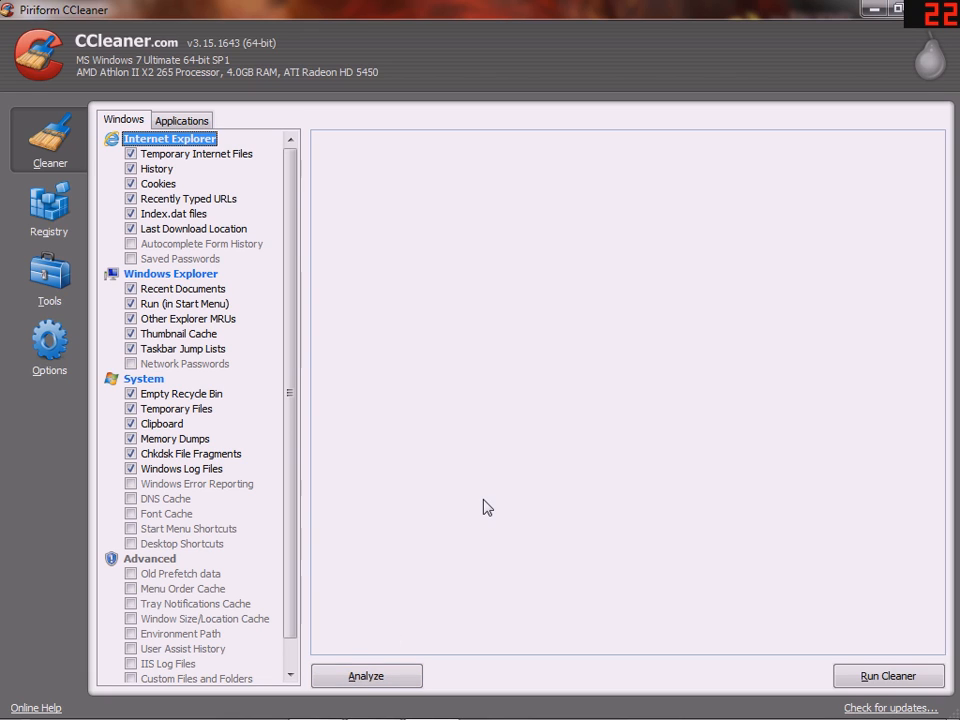
Minimize CCleaner and set Folder Options in Control Panel to show hidden files, folders, and drives
click(868, 14)
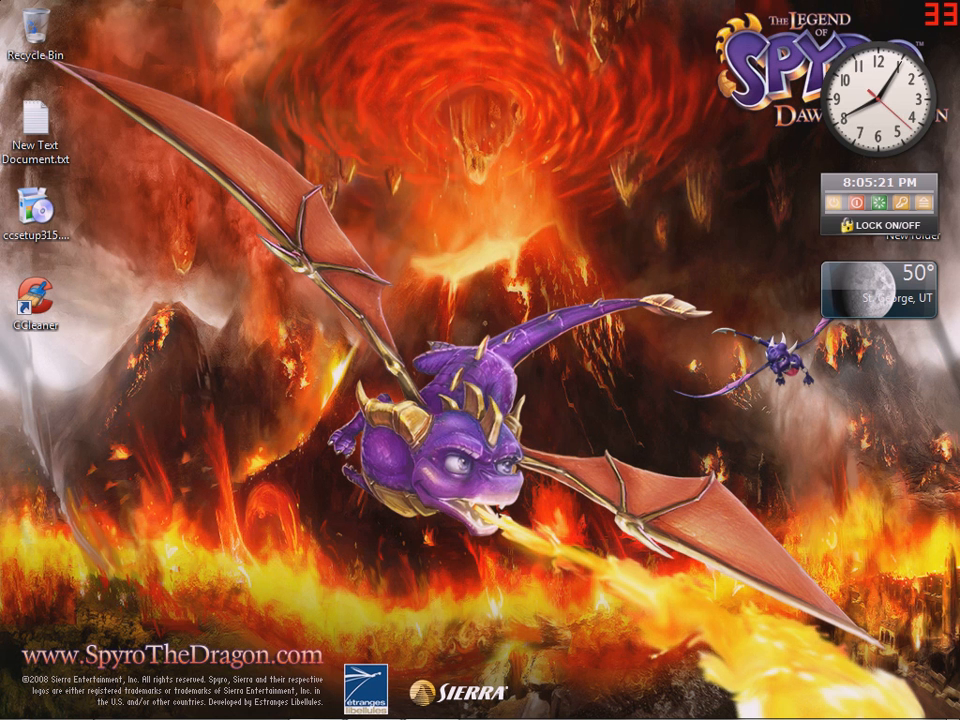
key(super)
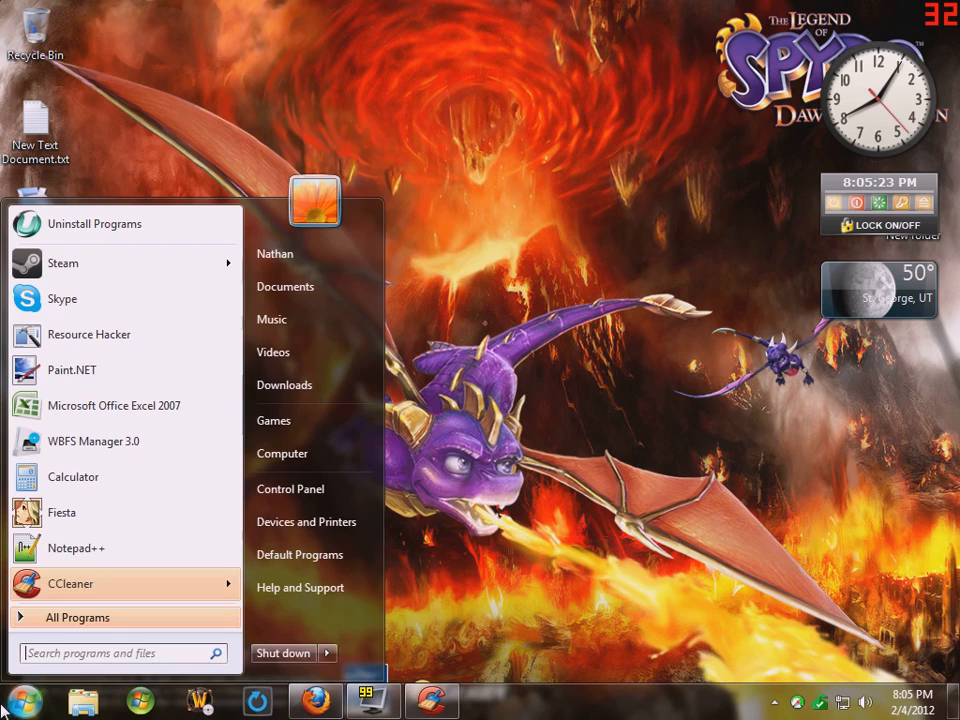
click(326, 506)
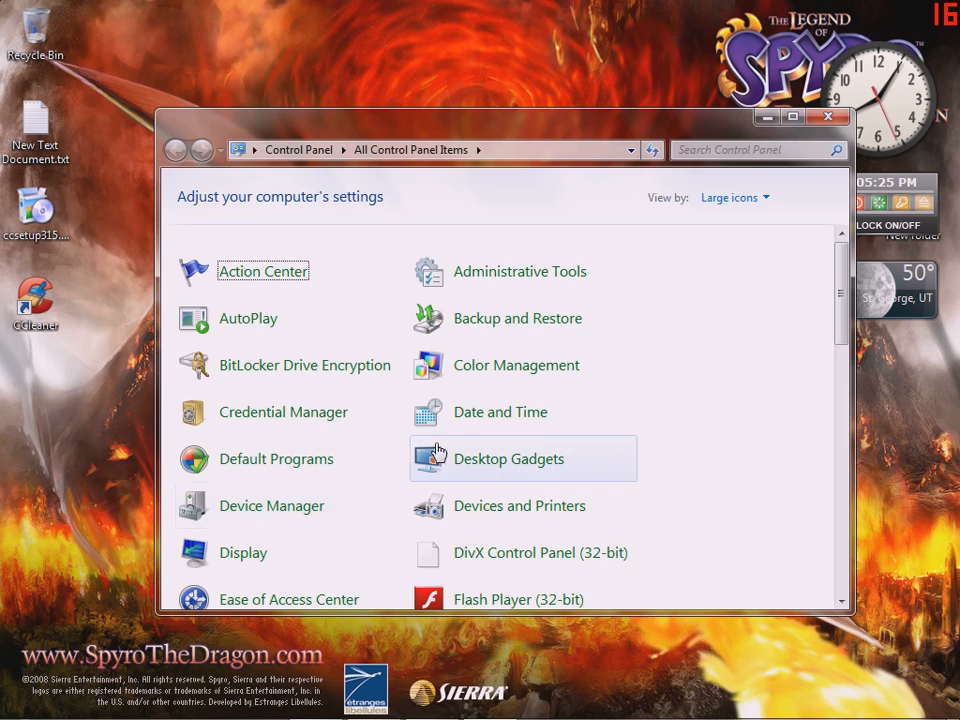
scroll(458, 495, down, 2)
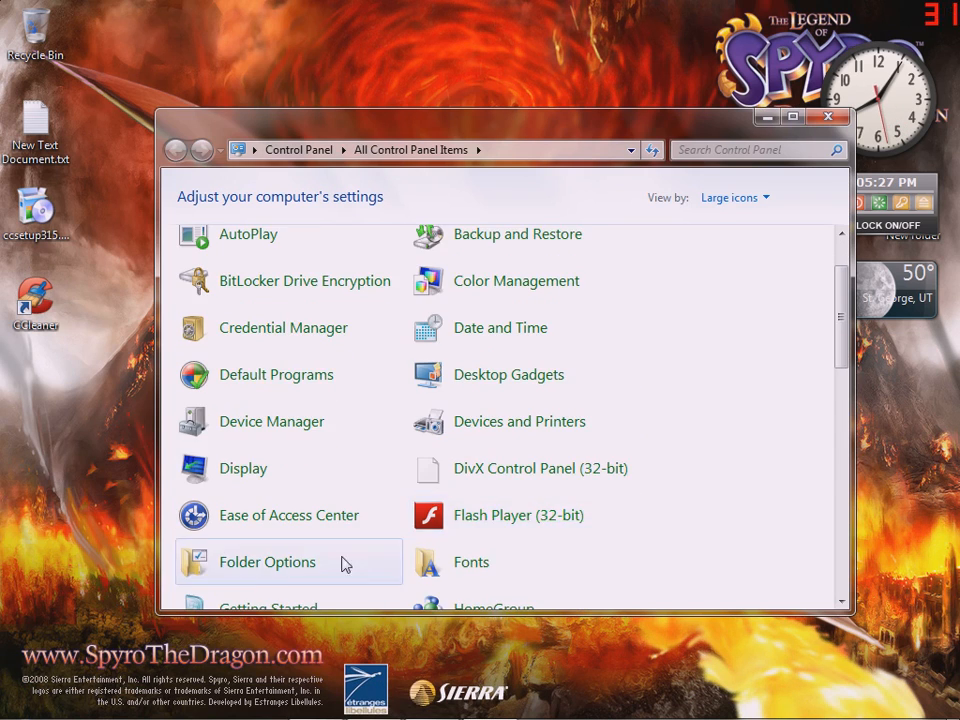
click(255, 566)
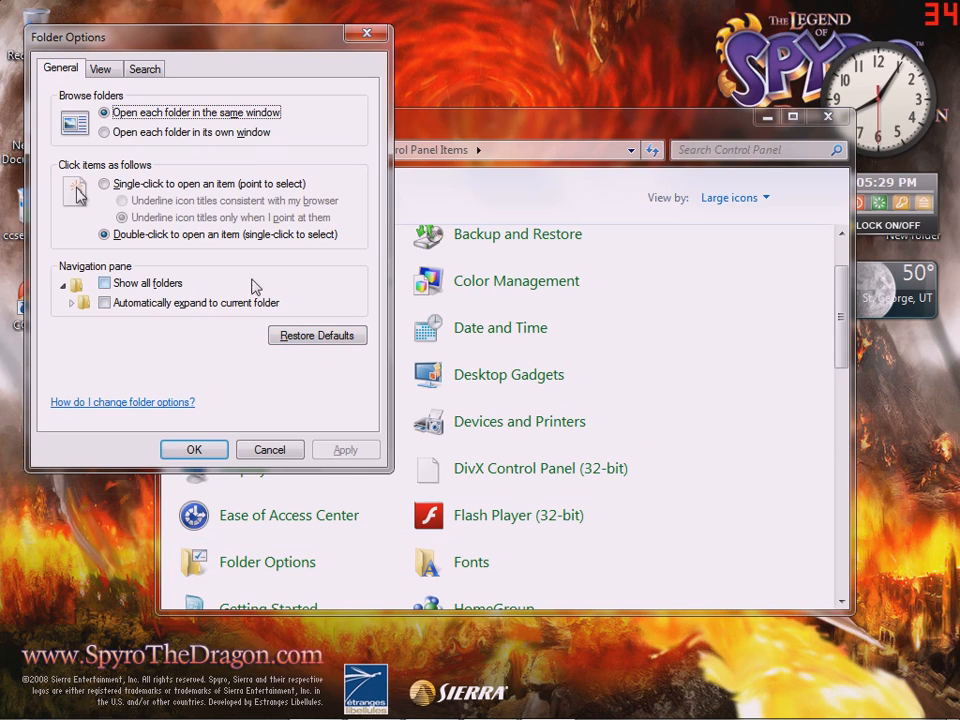
click(98, 69)
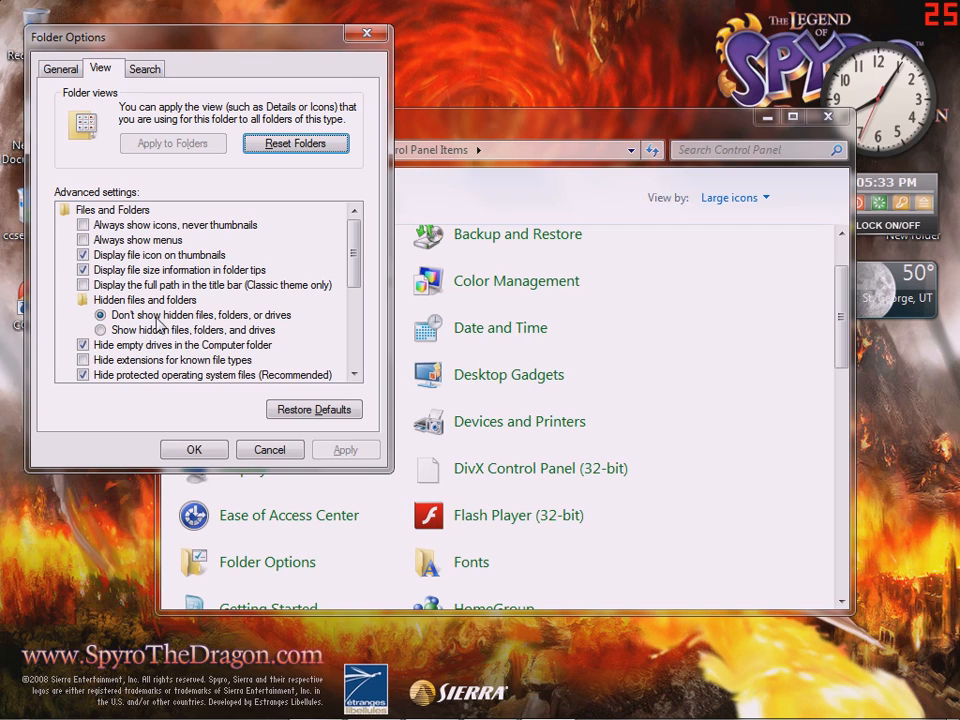
click(103, 331)
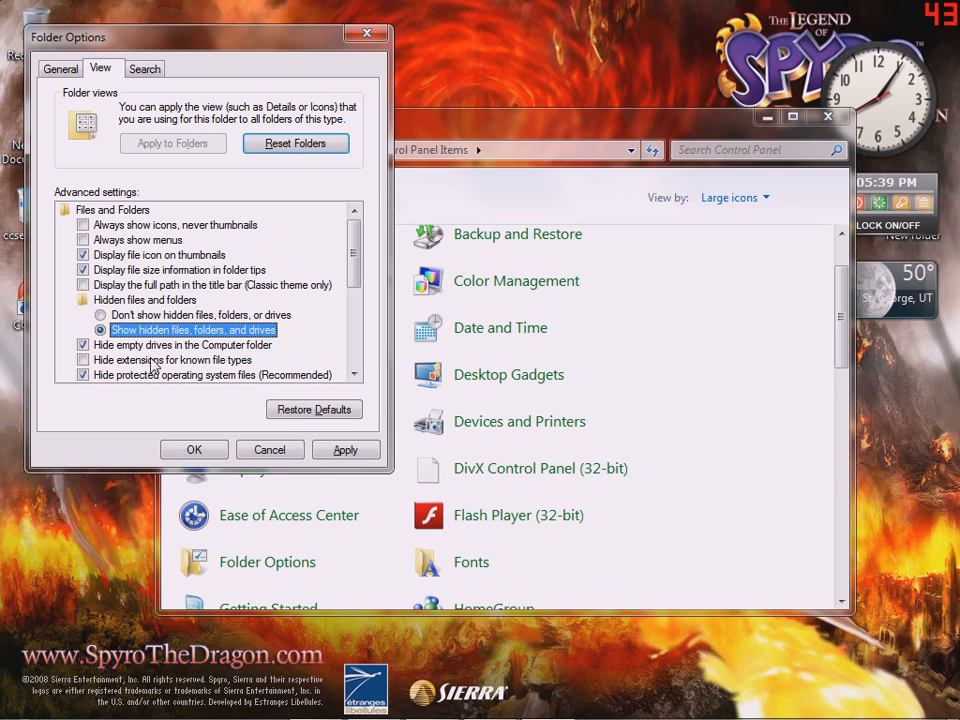
click(181, 455)
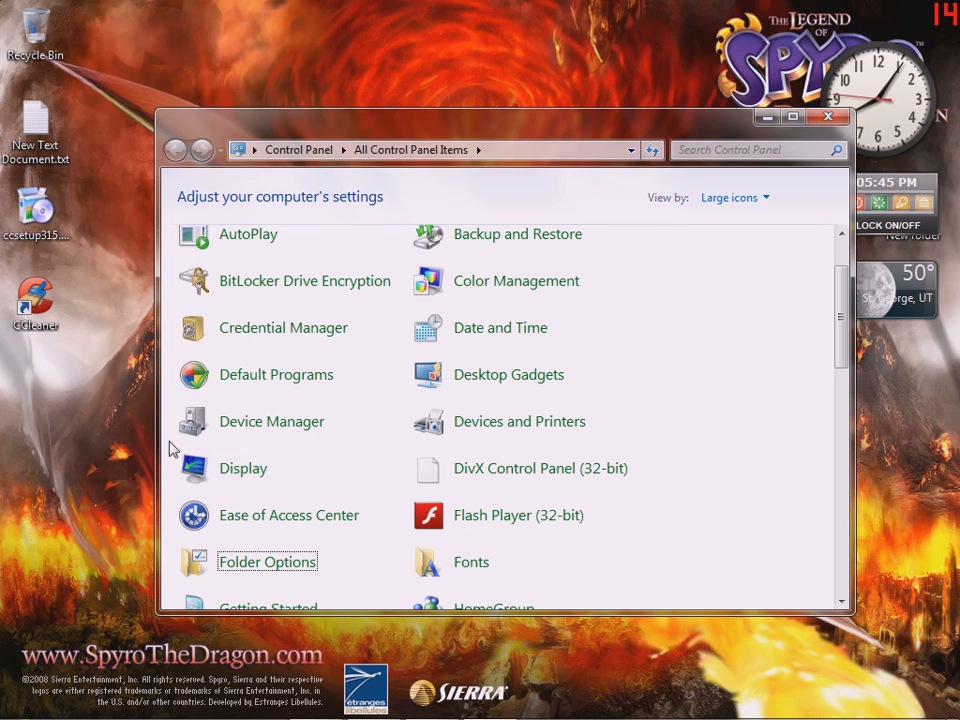
Switch back to CCleaner and open the Include list of custom files and folders in its options
mouse_move(110, 712)
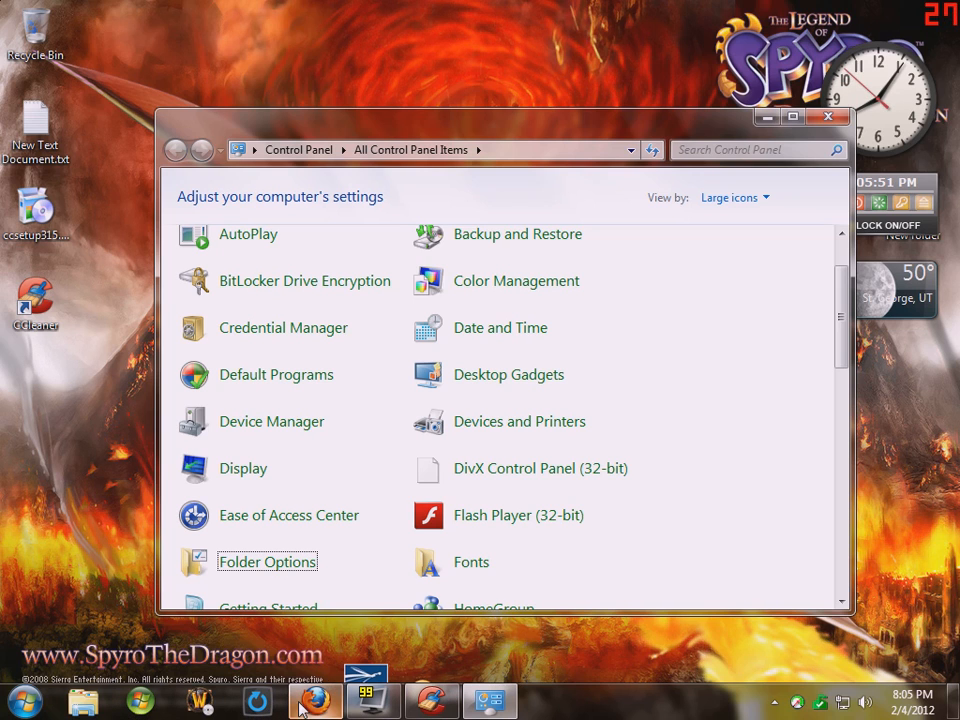
click(440, 705)
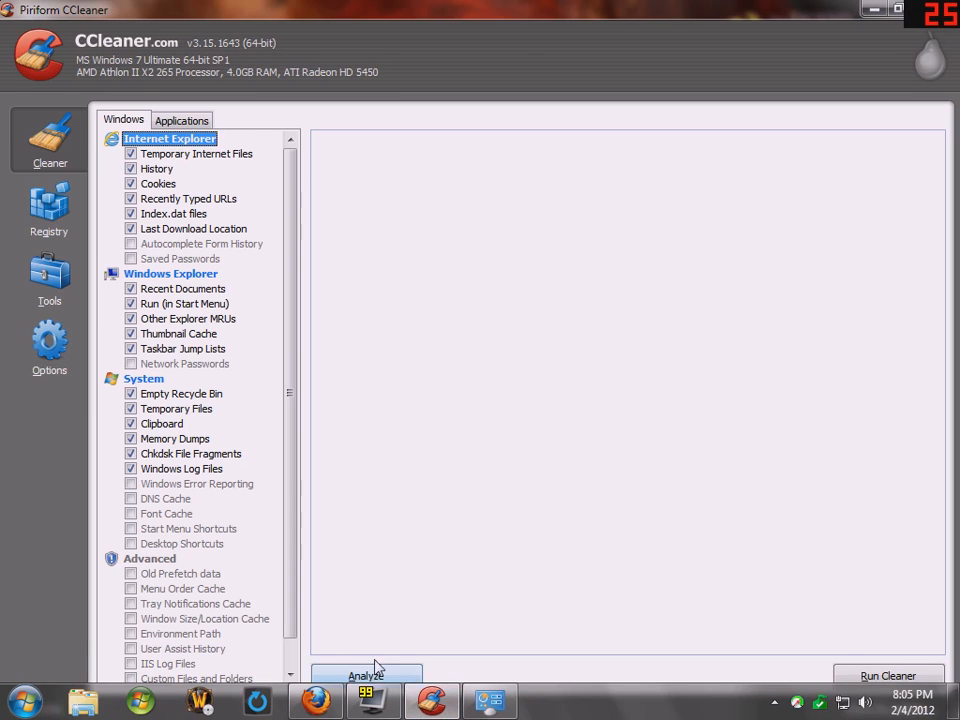
click(51, 364)
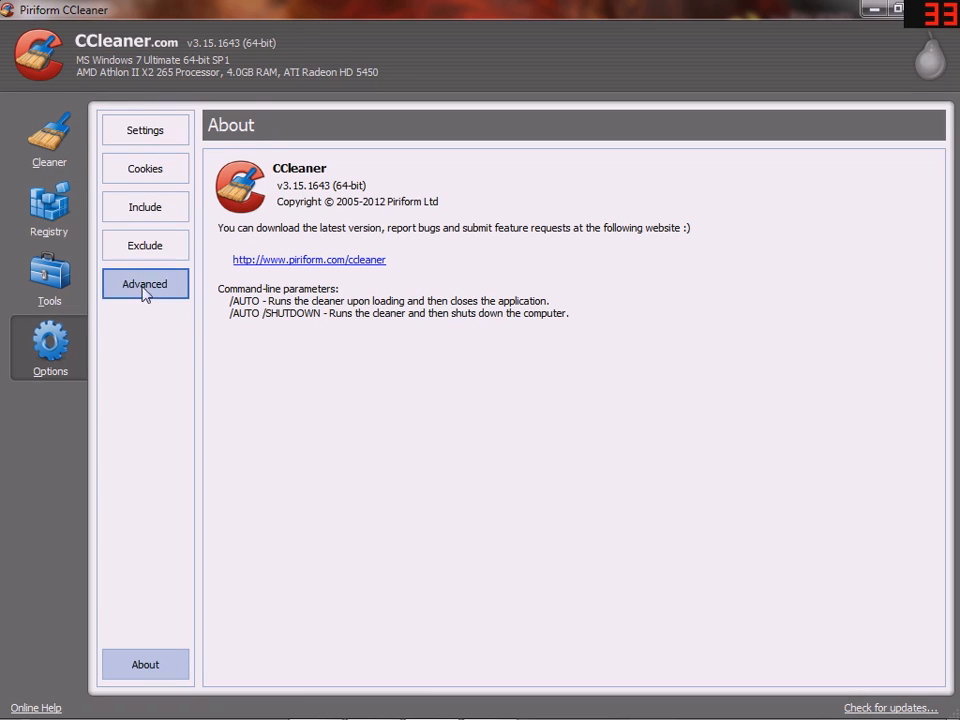
click(164, 215)
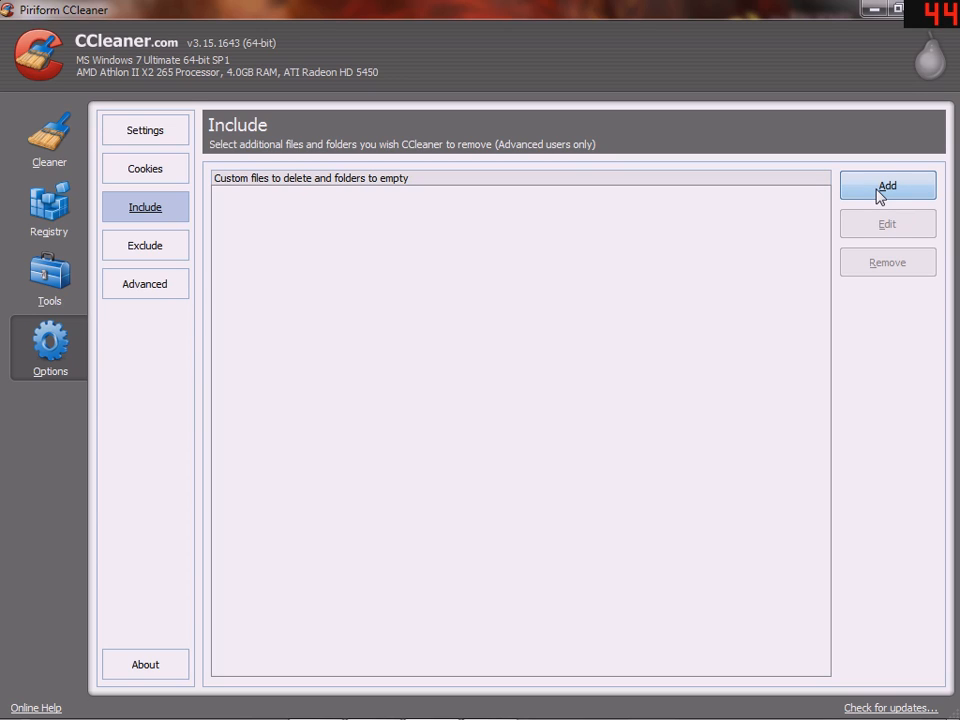
Start a new folder entry for the include list and browse to the Users folder on the Windows 7 (K:) drive
click(880, 190)
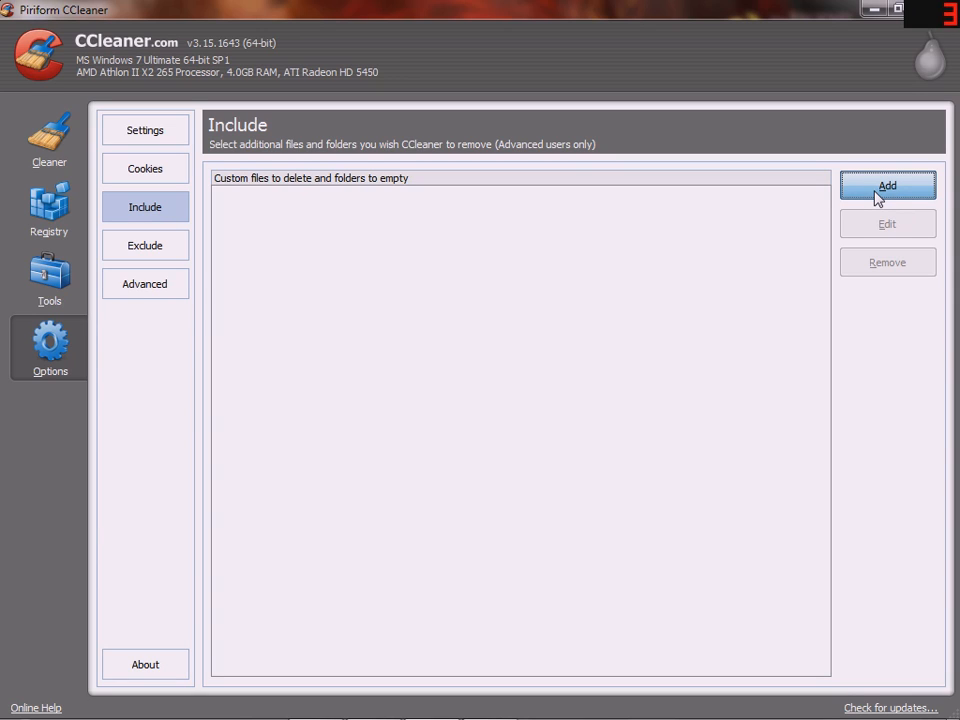
click(877, 190)
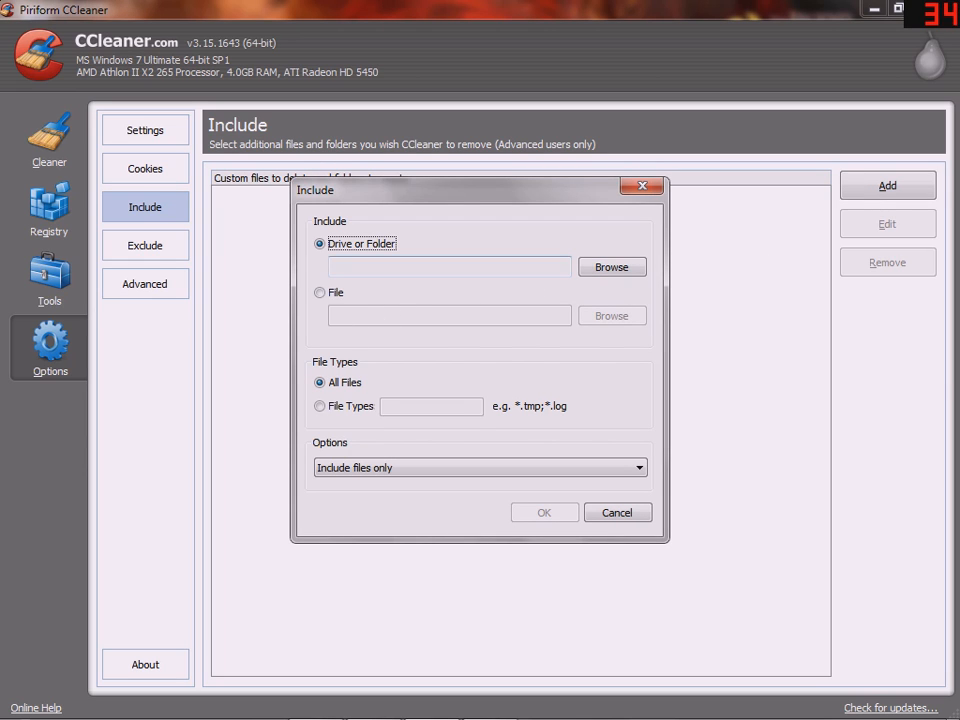
click(596, 270)
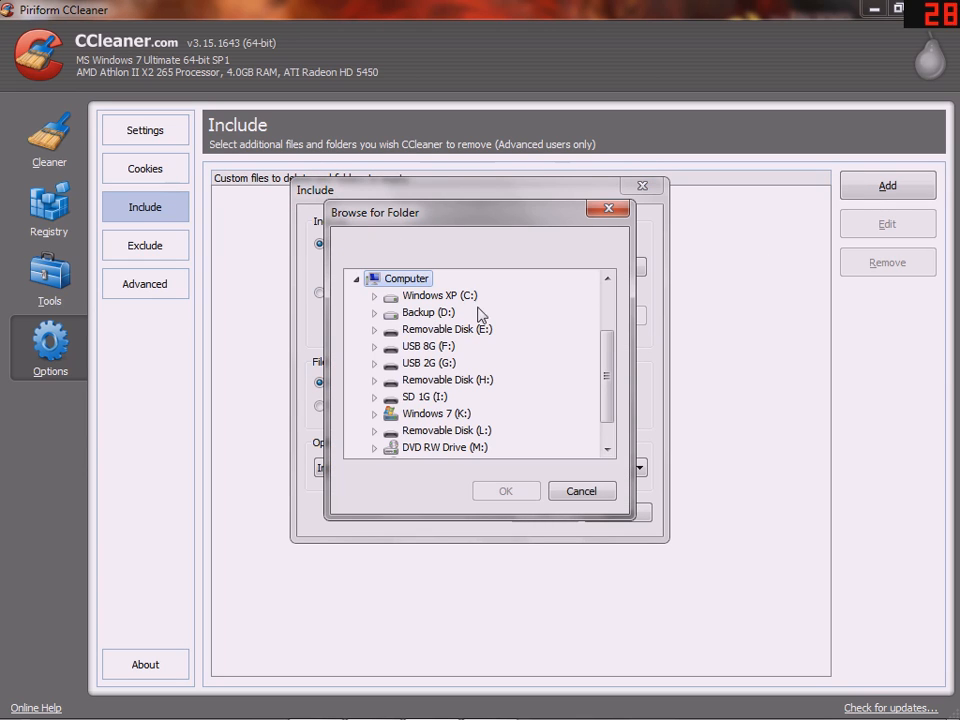
drag(481, 227, 451, 240)
scroll(437, 330, down, 1)
scroll(436, 326, up, 1)
scroll(436, 326, down, 1)
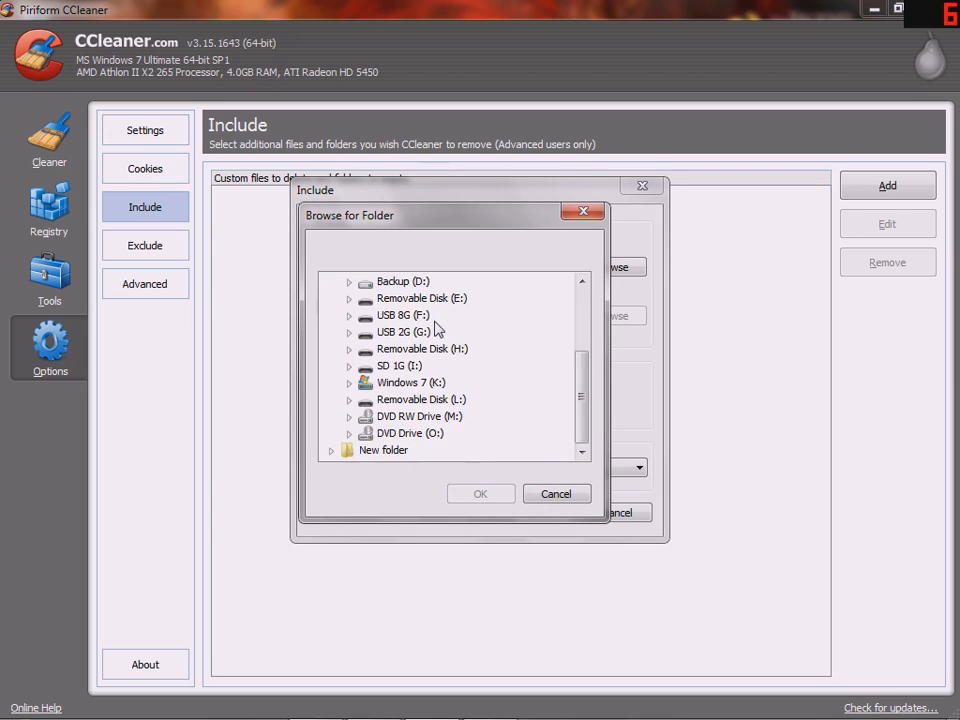
click(349, 383)
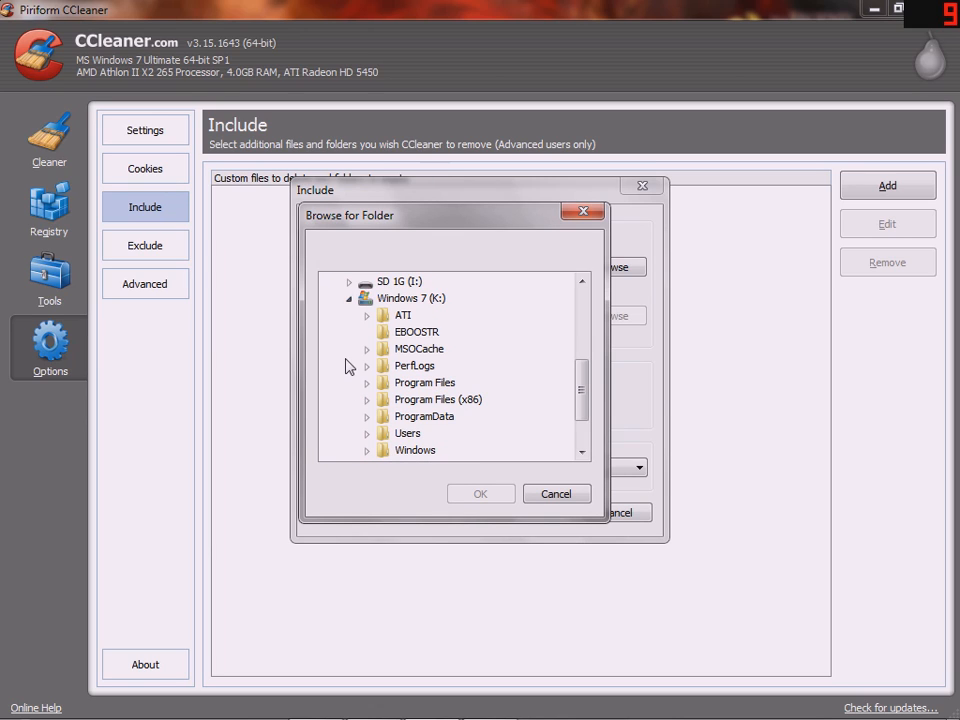
click(367, 433)
Look through the folder tree, including the Documents and Settings folder on the Windows XP (C:) drive
scroll(372, 425, up, 5)
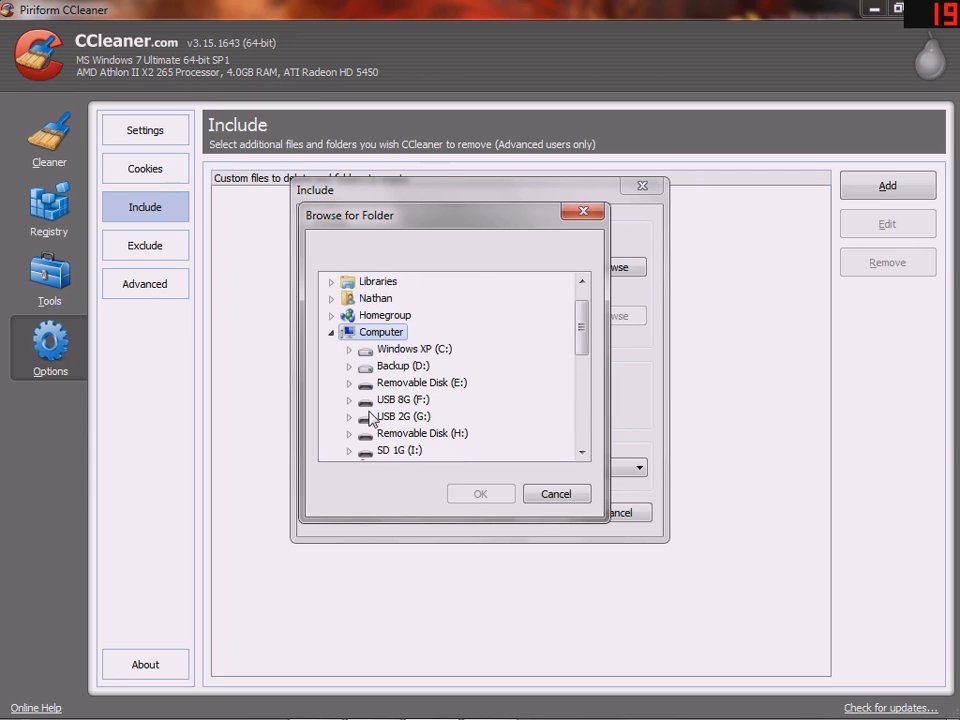
scroll(370, 418, down, 5)
scroll(366, 405, up, 1)
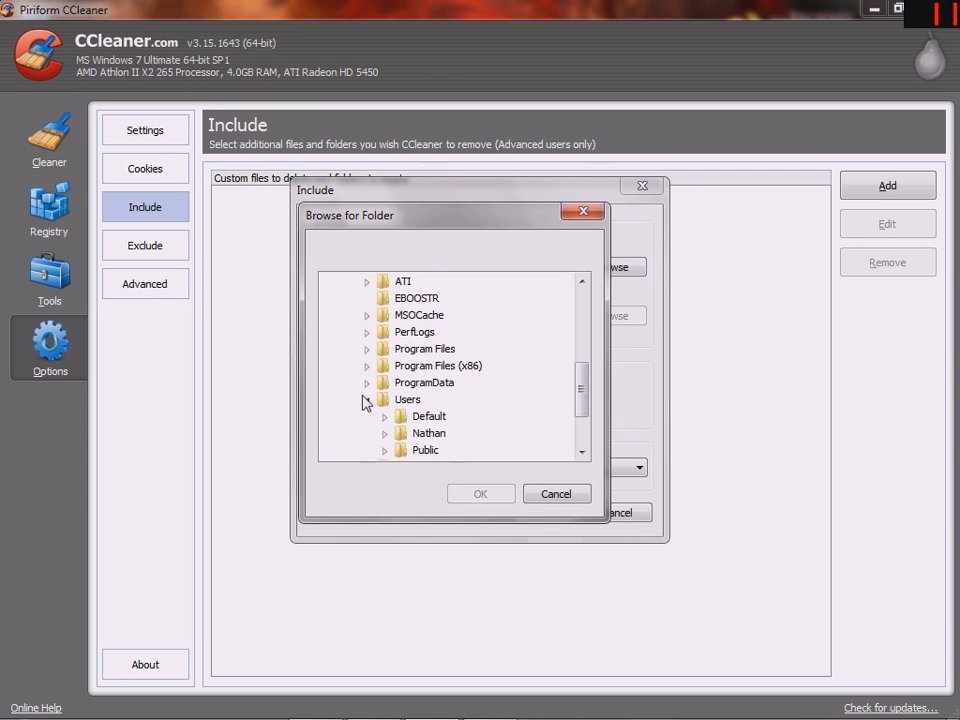
scroll(369, 340, up, 1)
scroll(369, 385, down, 1)
scroll(373, 394, up, 1)
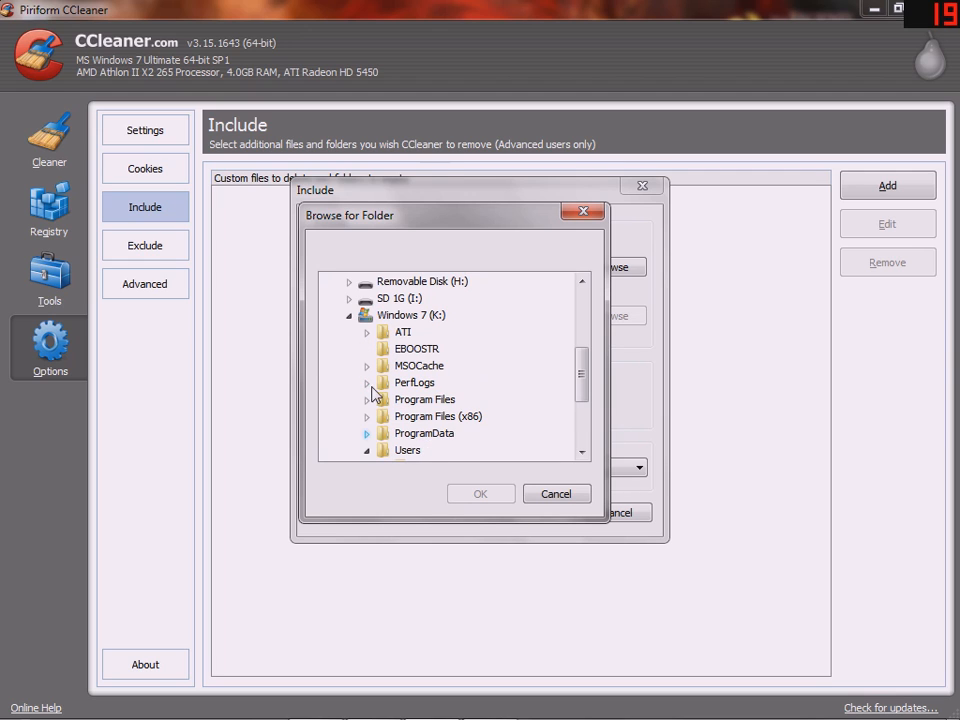
scroll(376, 410, down, 1)
scroll(380, 412, up, 5)
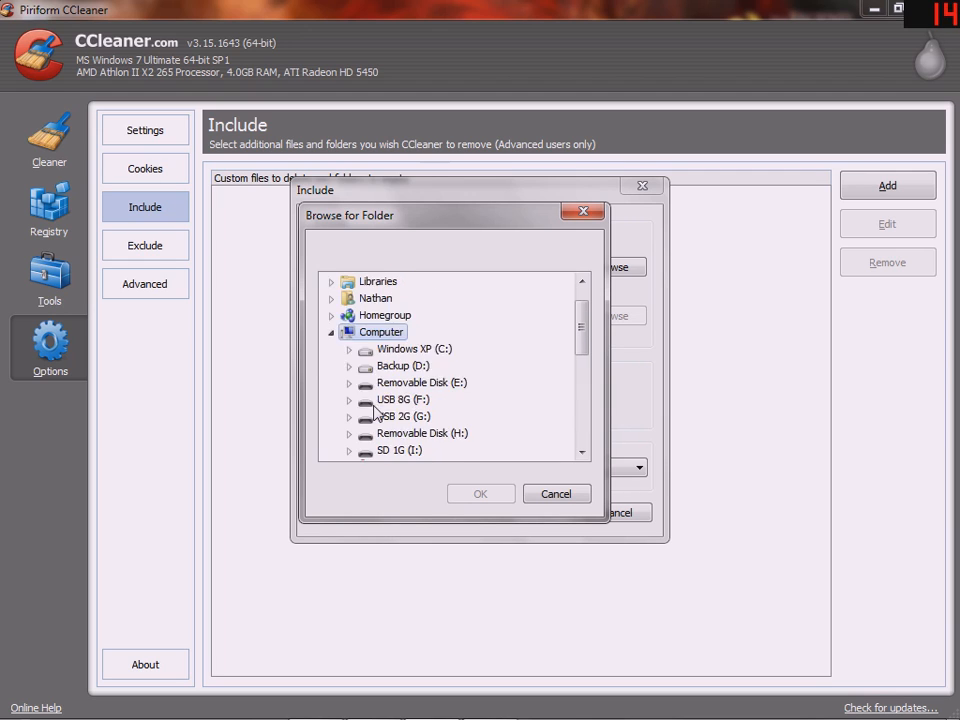
click(350, 382)
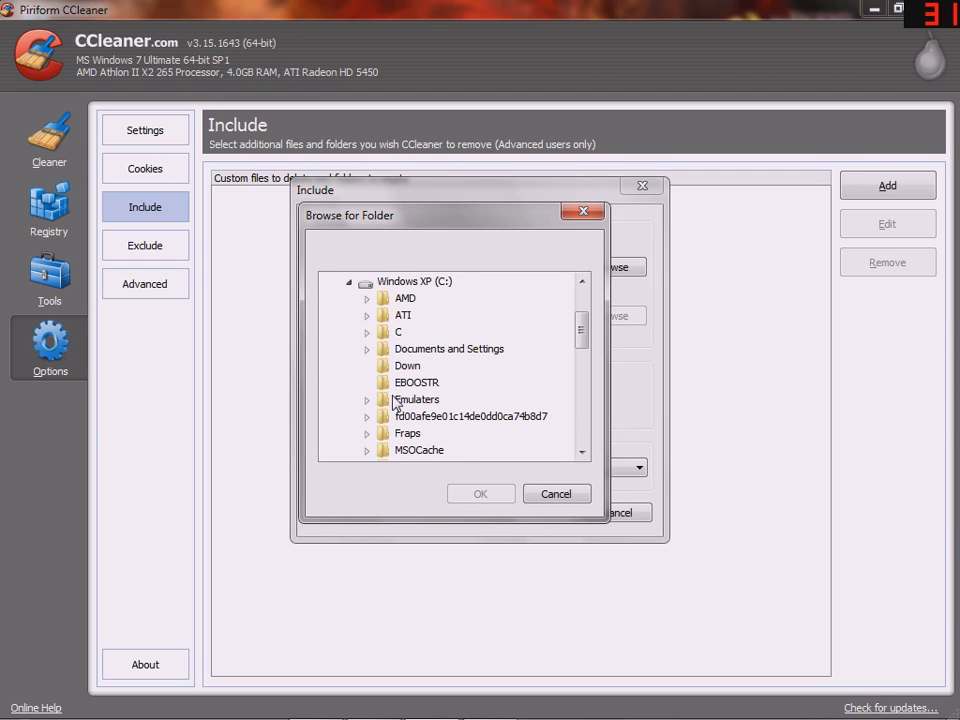
click(368, 350)
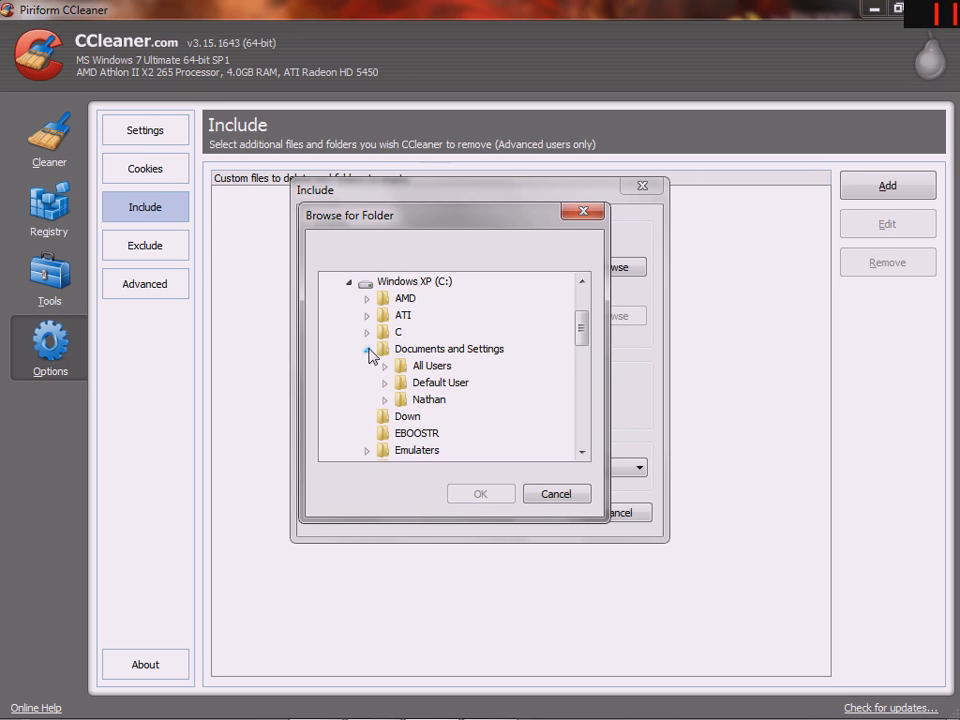
scroll(381, 380, down, 3)
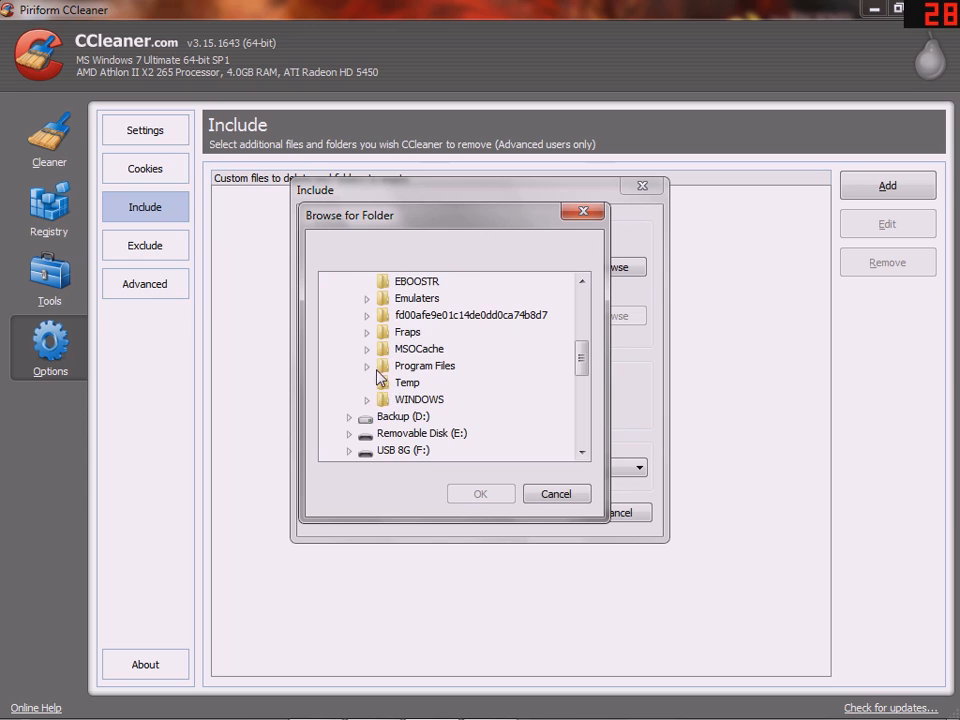
scroll(387, 384, up, 1)
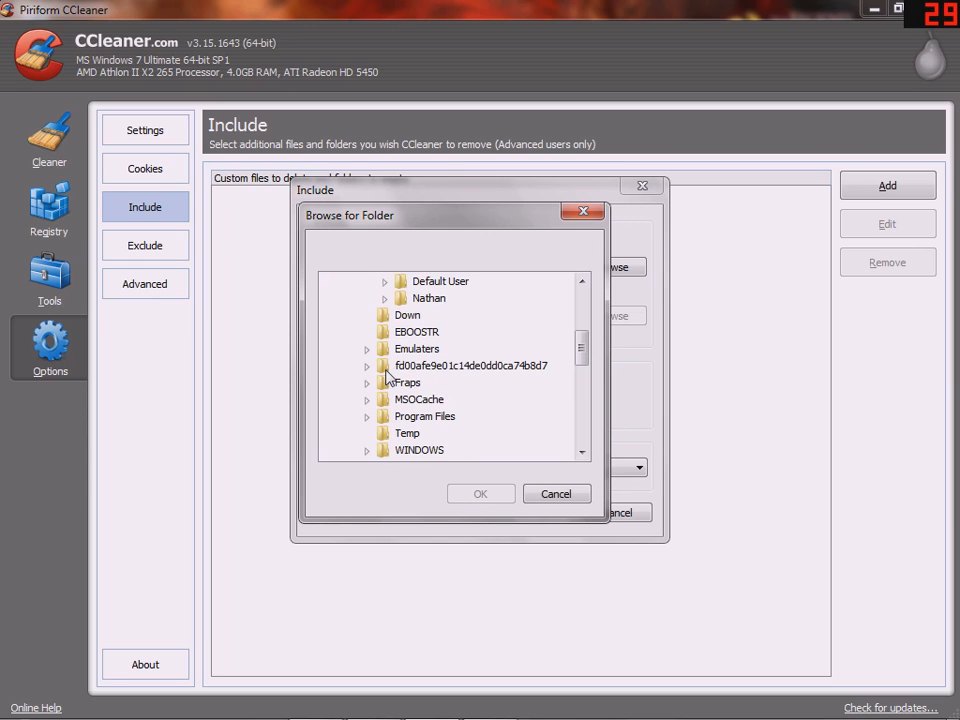
scroll(388, 386, down, 1)
scroll(386, 400, up, 3)
Choose AppData\Local\Temp in the user's profile under Users on the Windows 7 (K:) drive as the folder to include
double_click(388, 450)
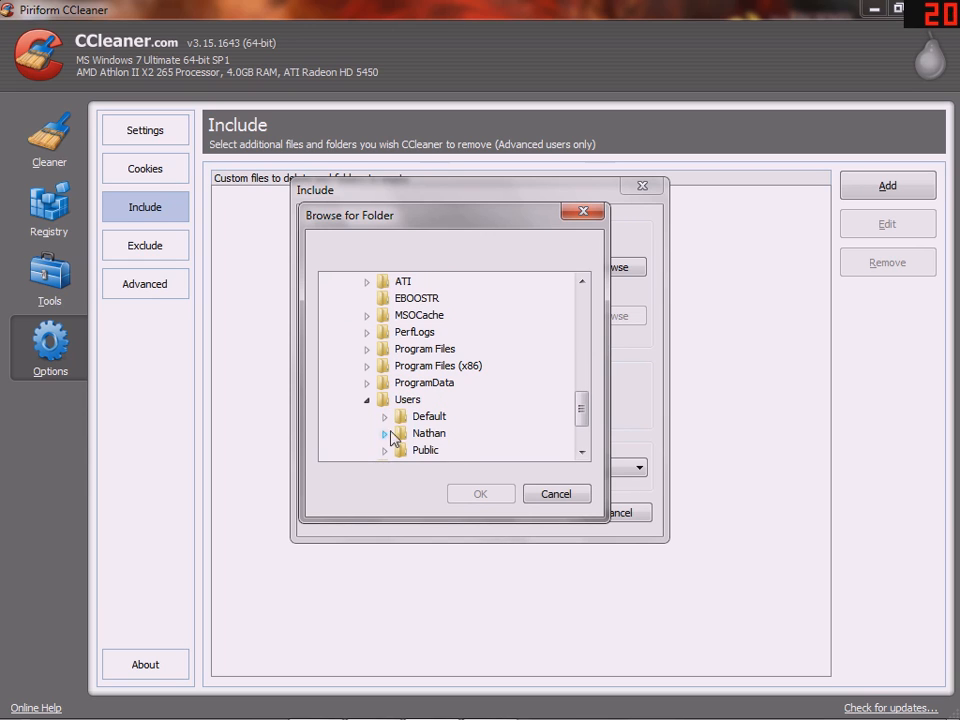
click(416, 434)
double_click(428, 434)
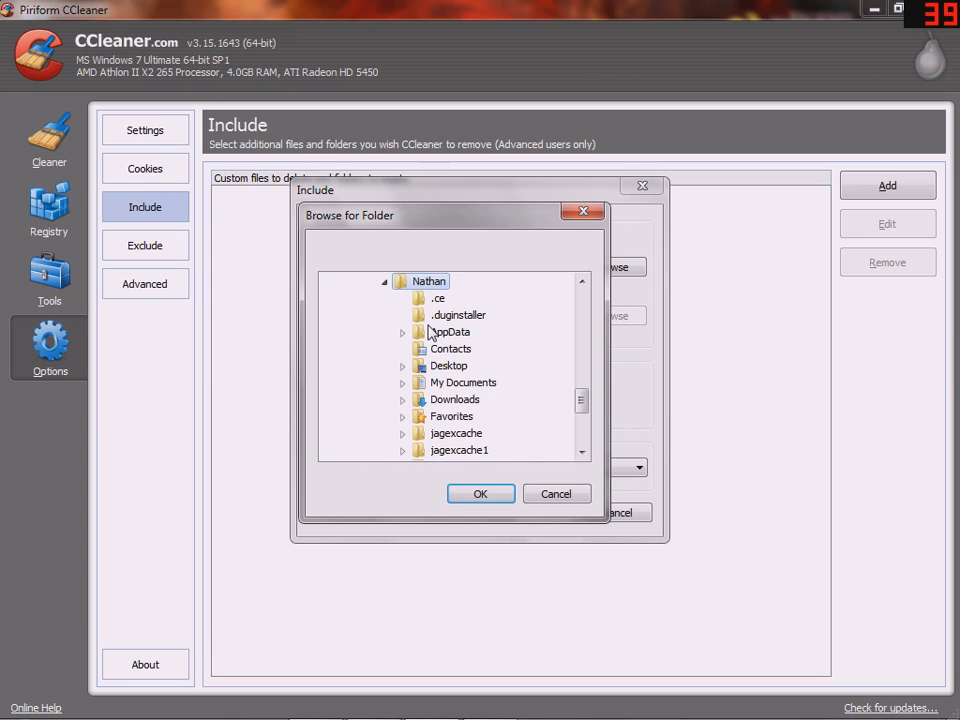
scroll(429, 345, down, 1)
scroll(427, 362, up, 1)
click(404, 333)
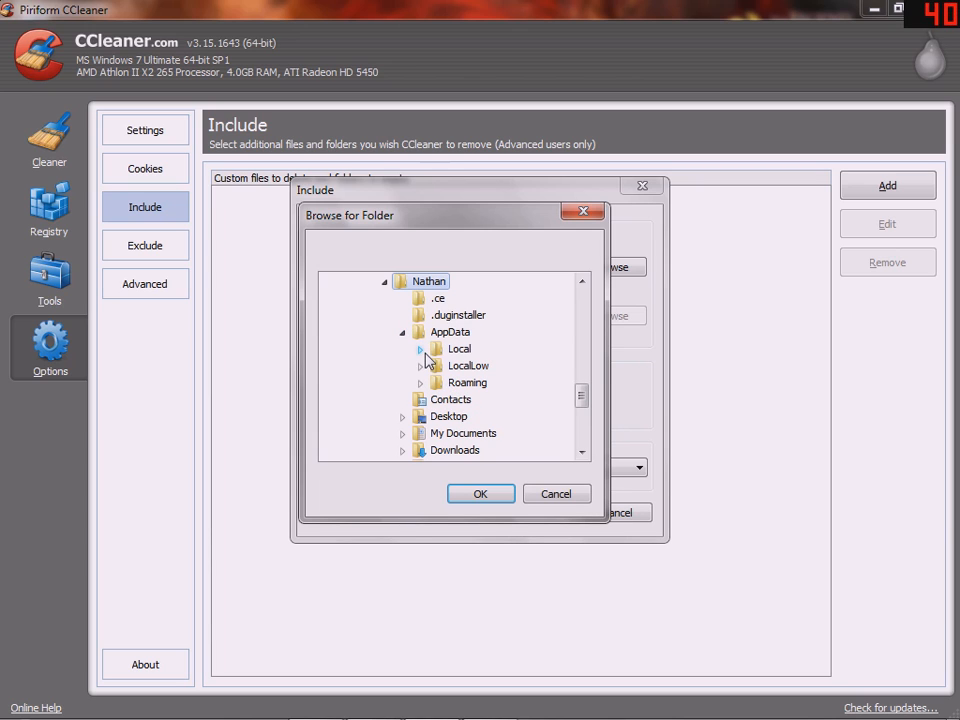
click(423, 350)
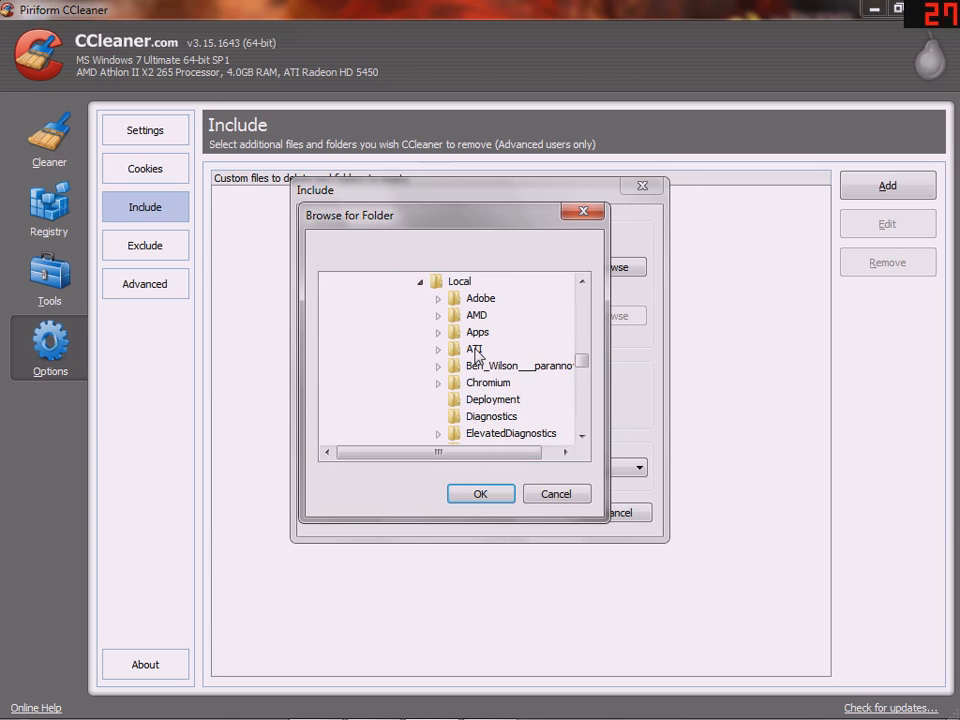
scroll(478, 376, down, 2)
scroll(480, 383, down, 1)
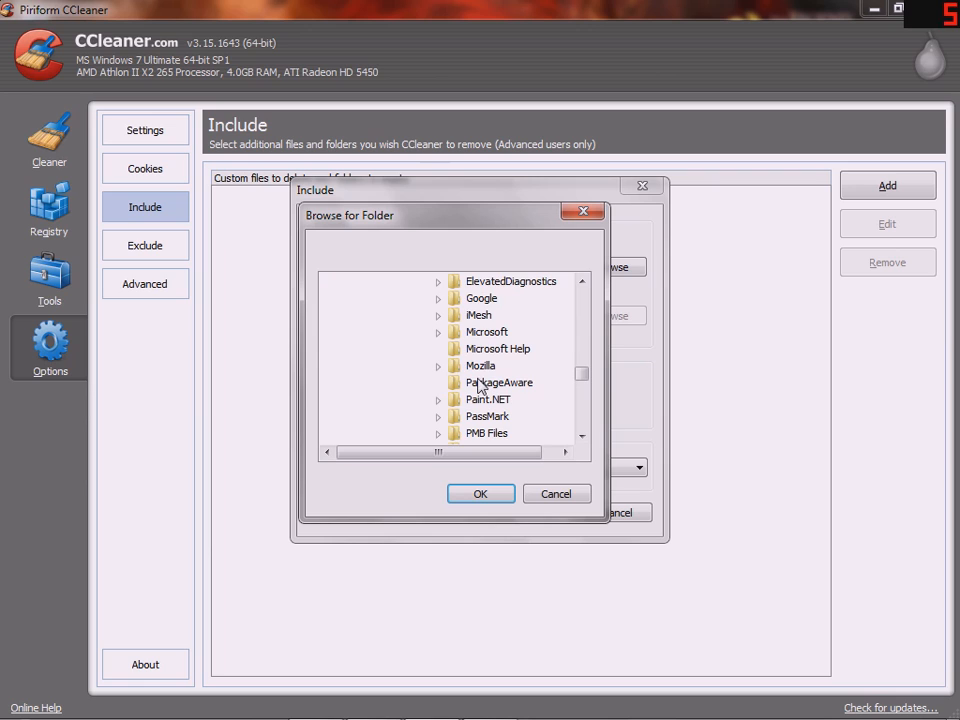
scroll(478, 380, down, 3)
click(472, 369)
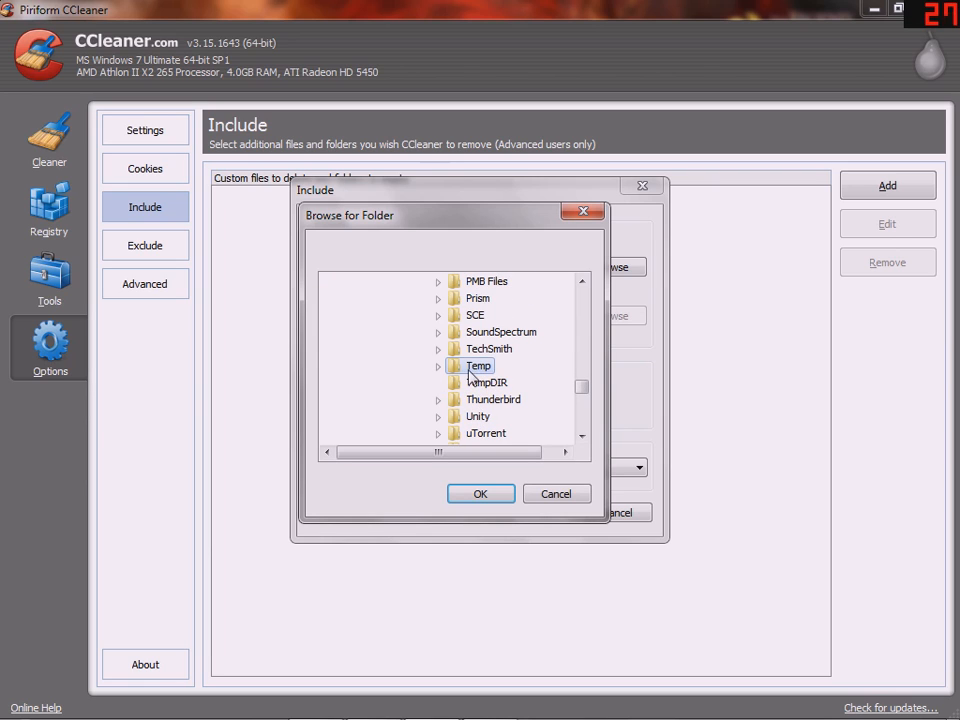
click(480, 494)
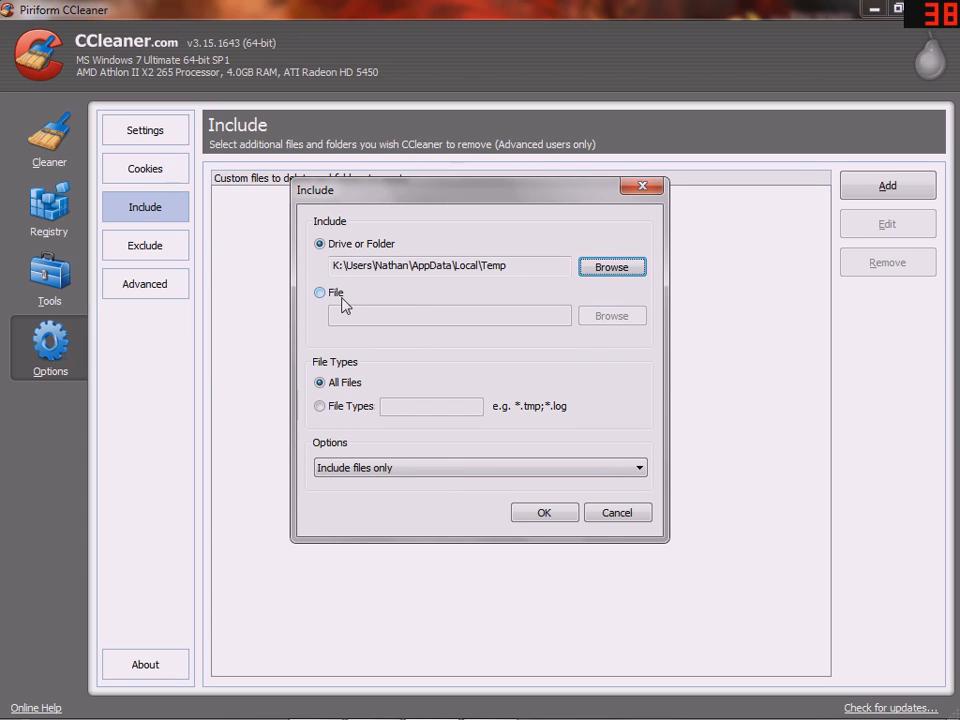
Set the Temp folder entry to include files and subfolders, and add it to the custom list, accepting that the folder gets emptied
click(423, 479)
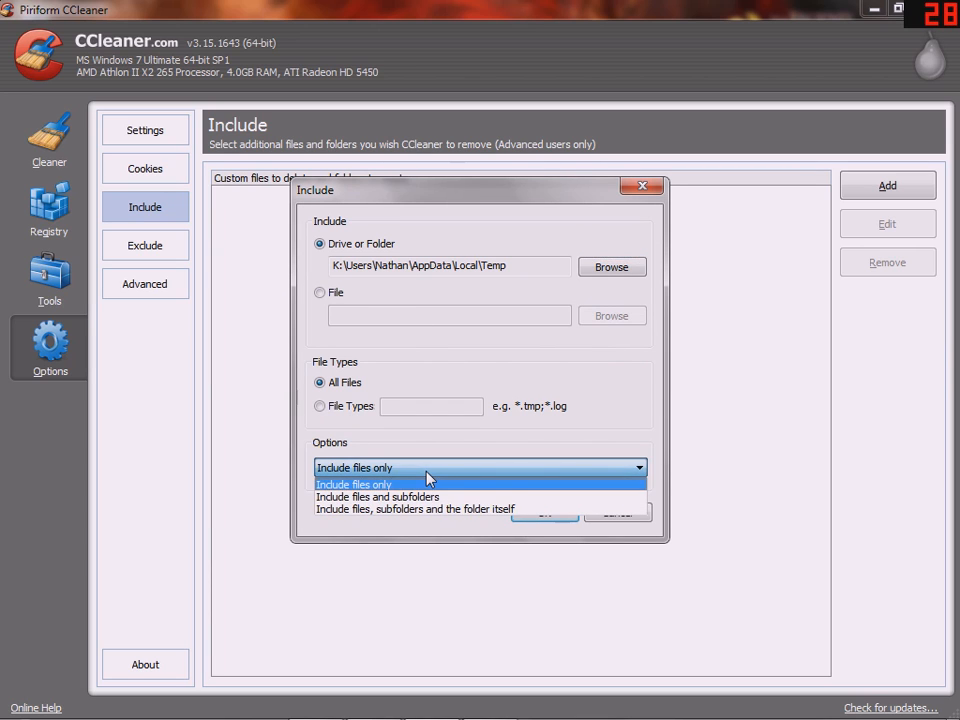
click(427, 476)
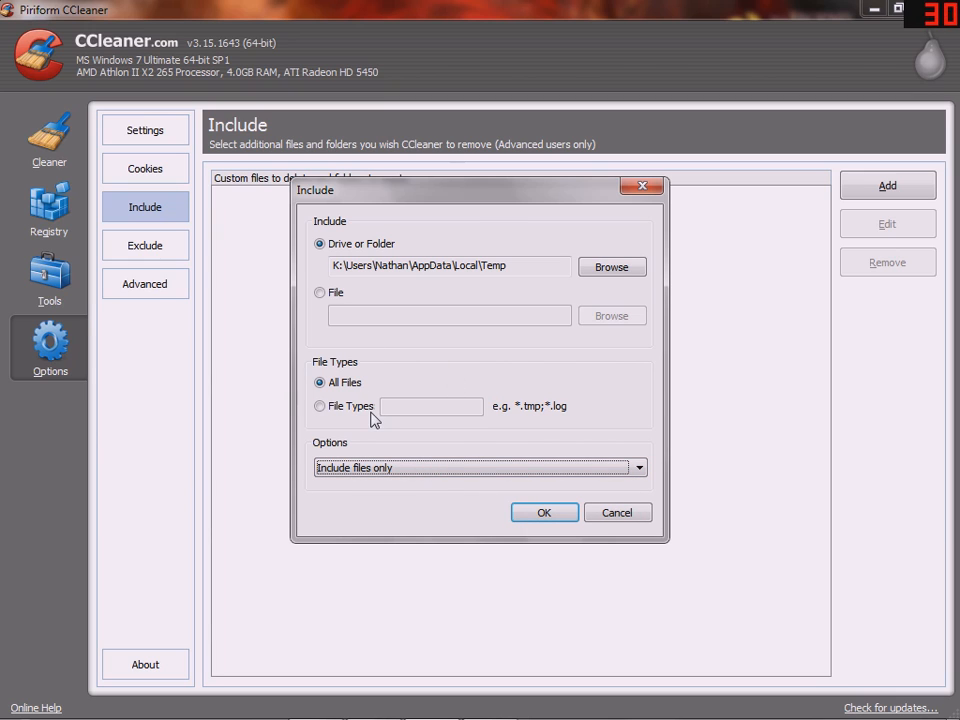
click(400, 471)
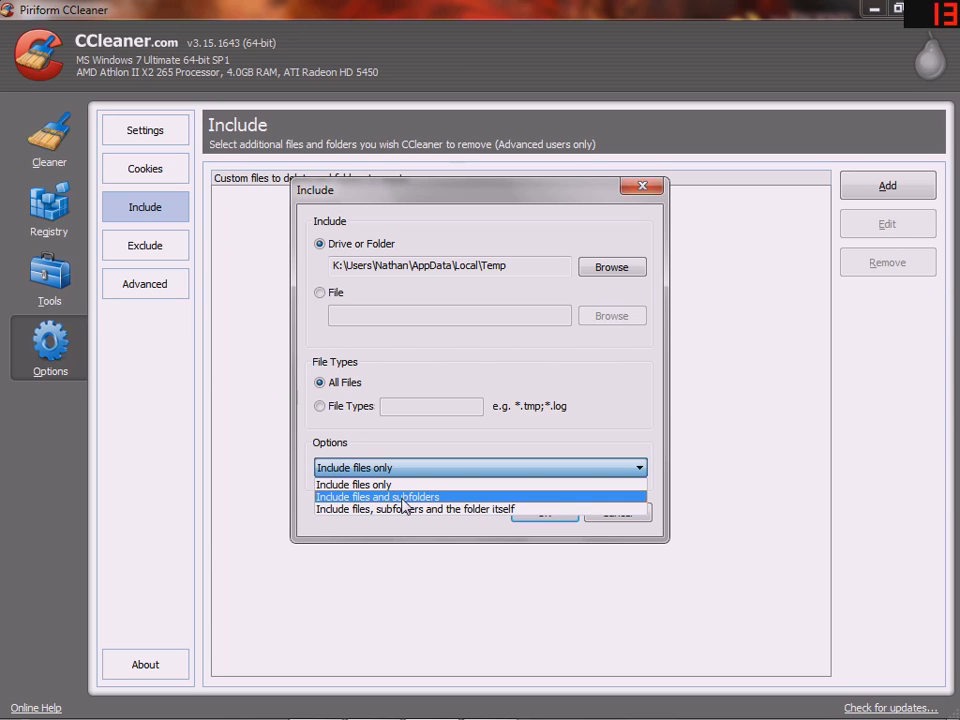
click(398, 498)
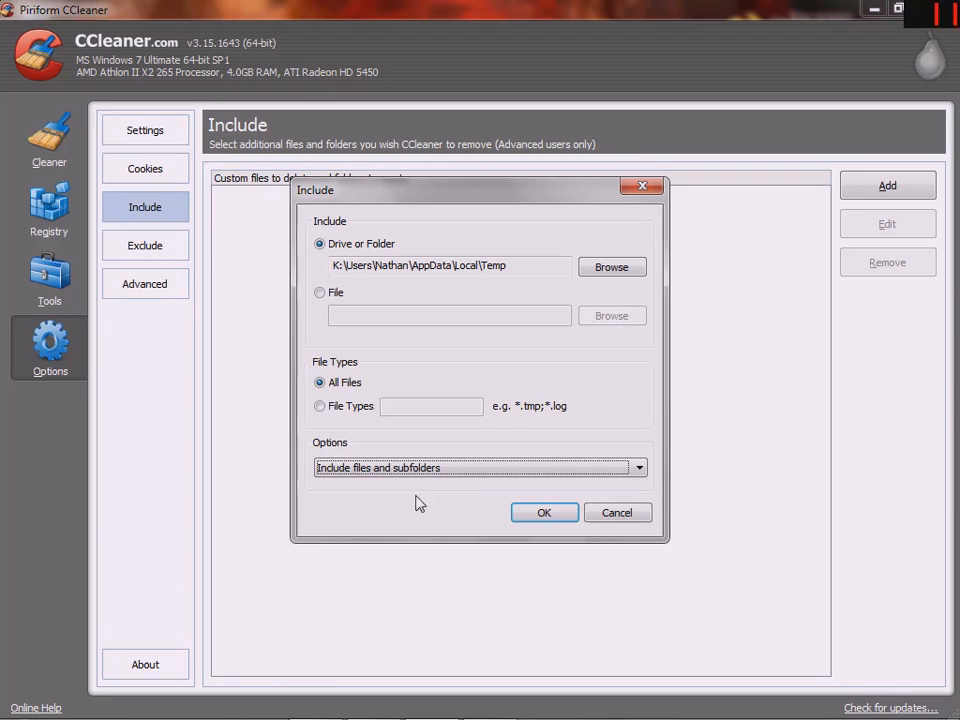
click(490, 468)
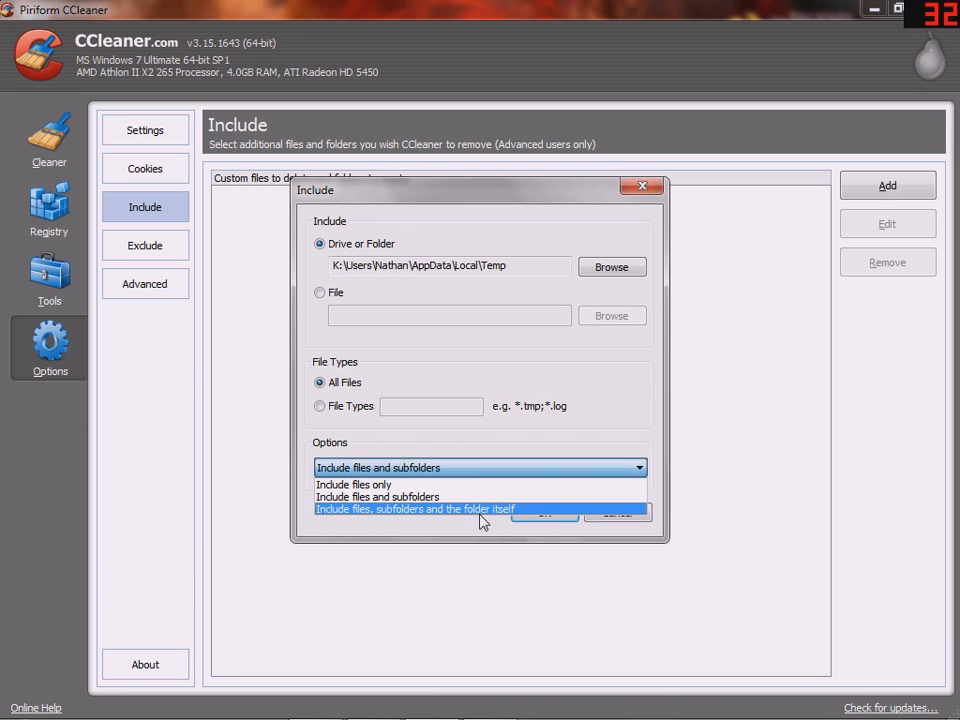
click(372, 498)
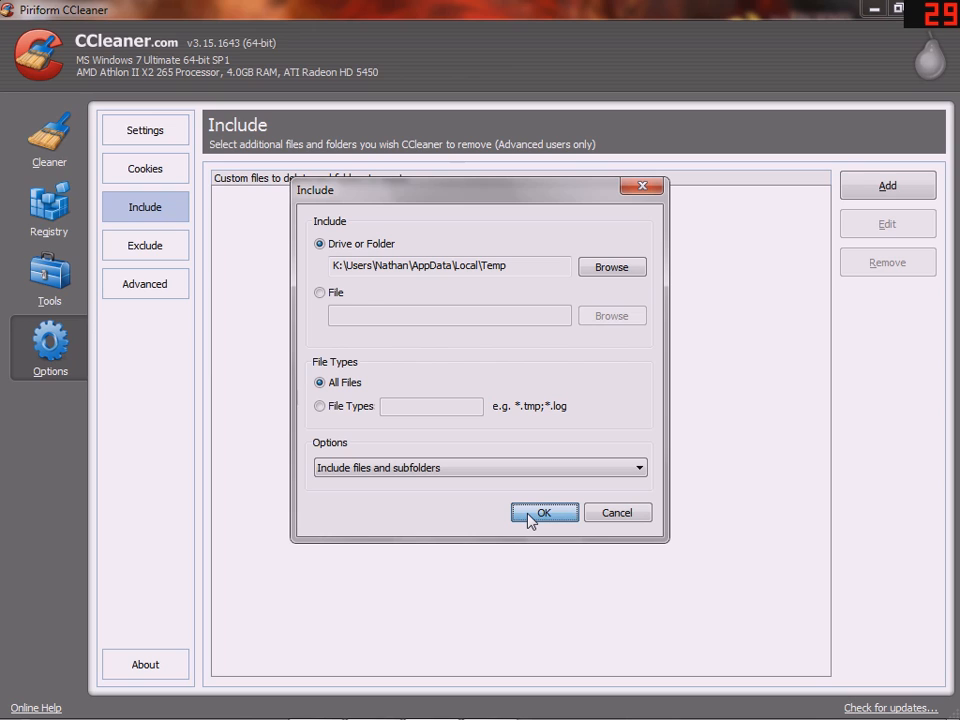
click(414, 470)
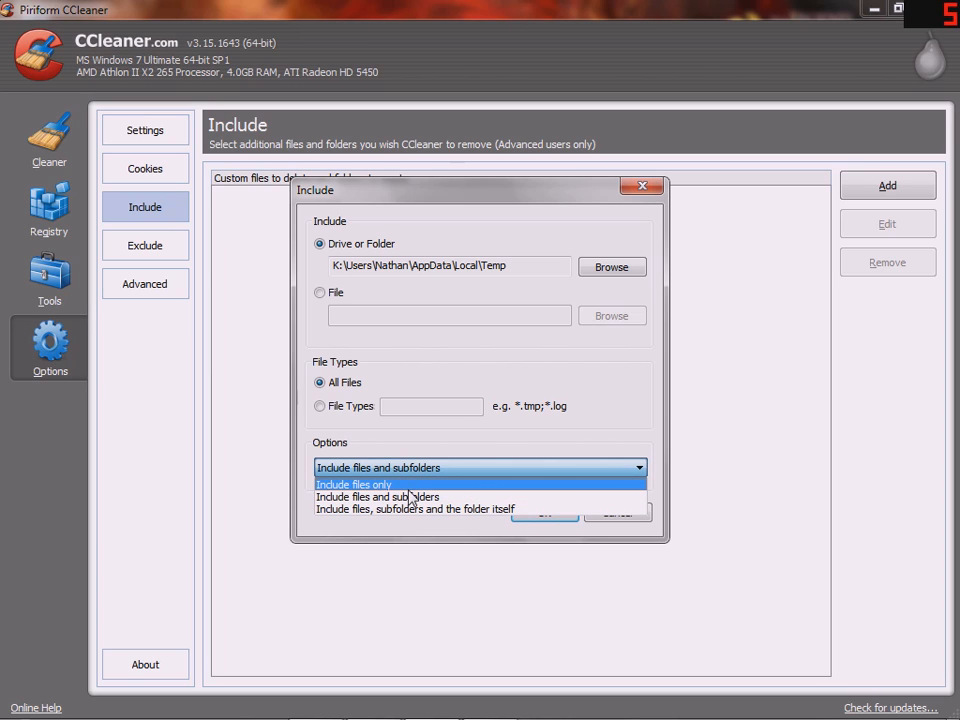
click(427, 497)
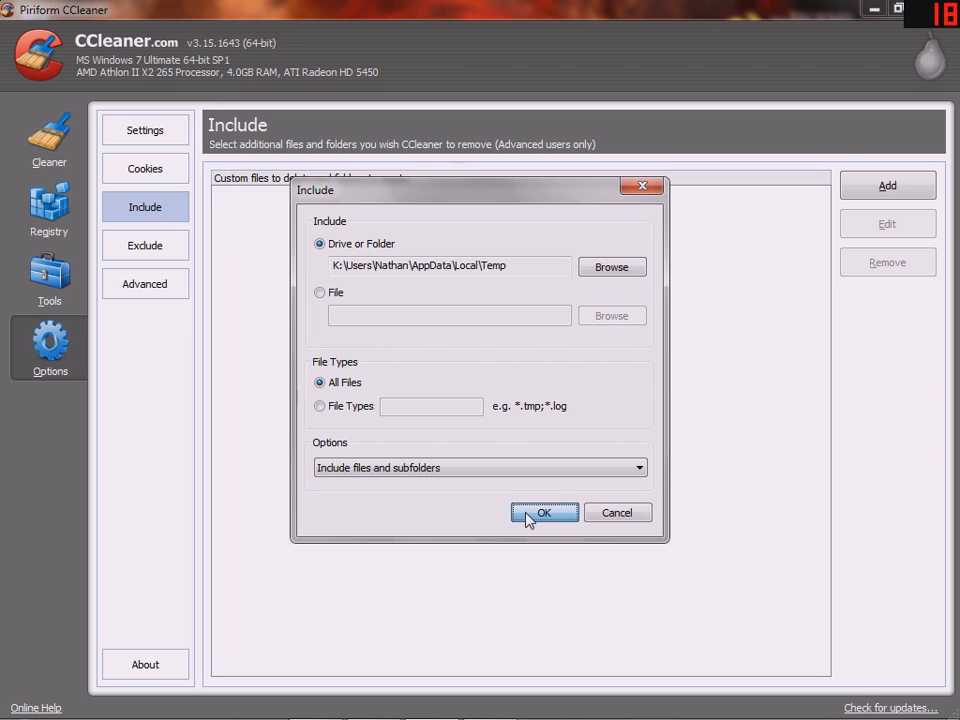
click(529, 513)
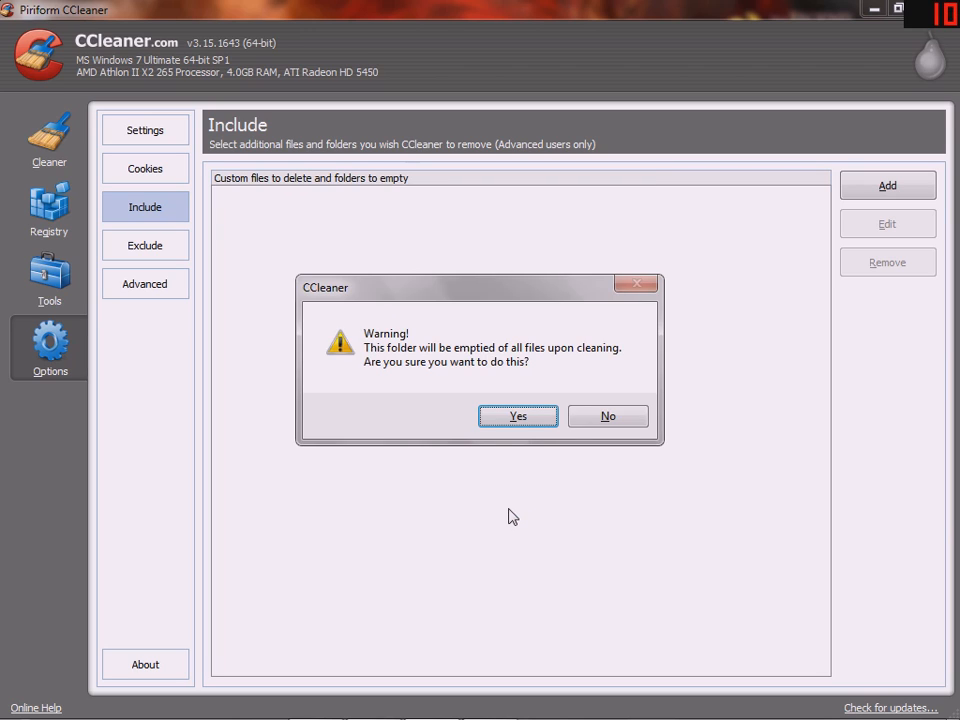
click(513, 421)
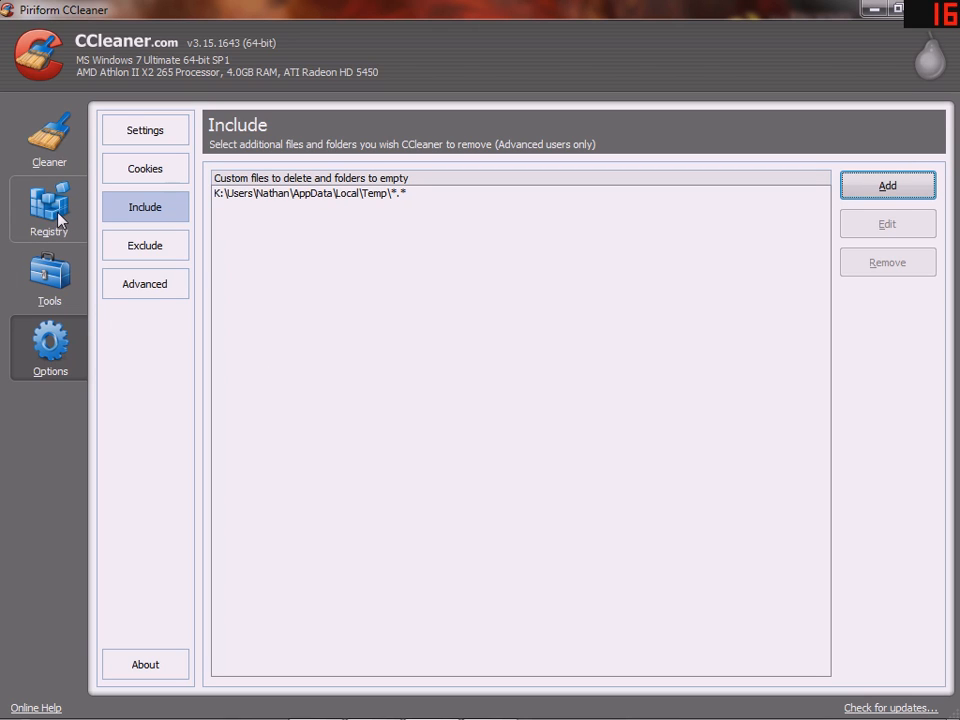
Return to the Windows cleaning options, check the Custom Files and Folders entry under Advanced, and start an analysis
click(55, 142)
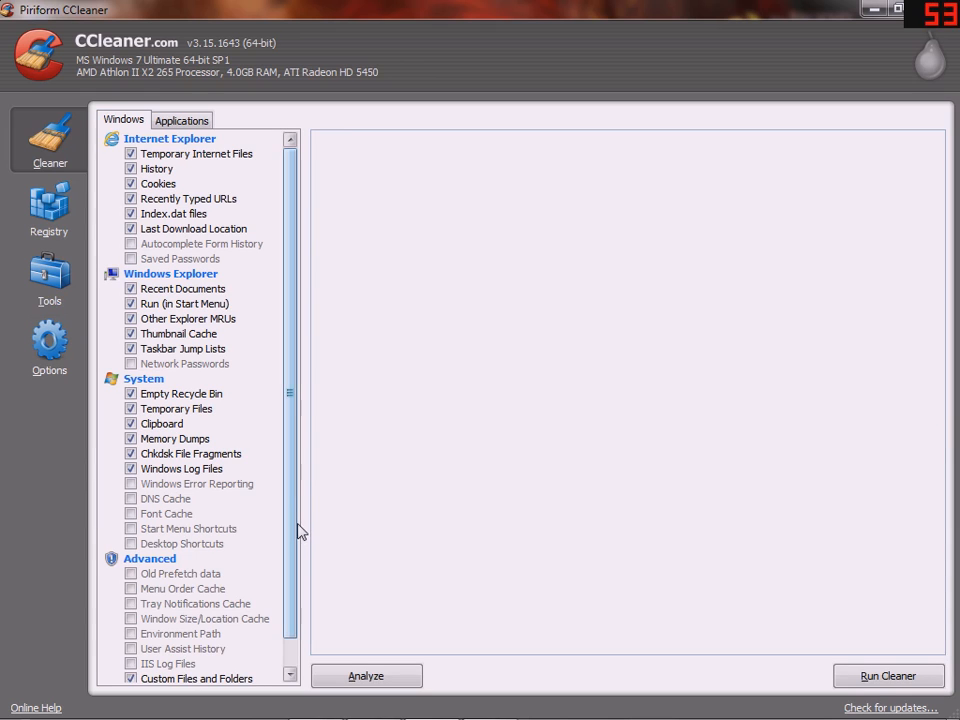
scroll(298, 540, down, 1)
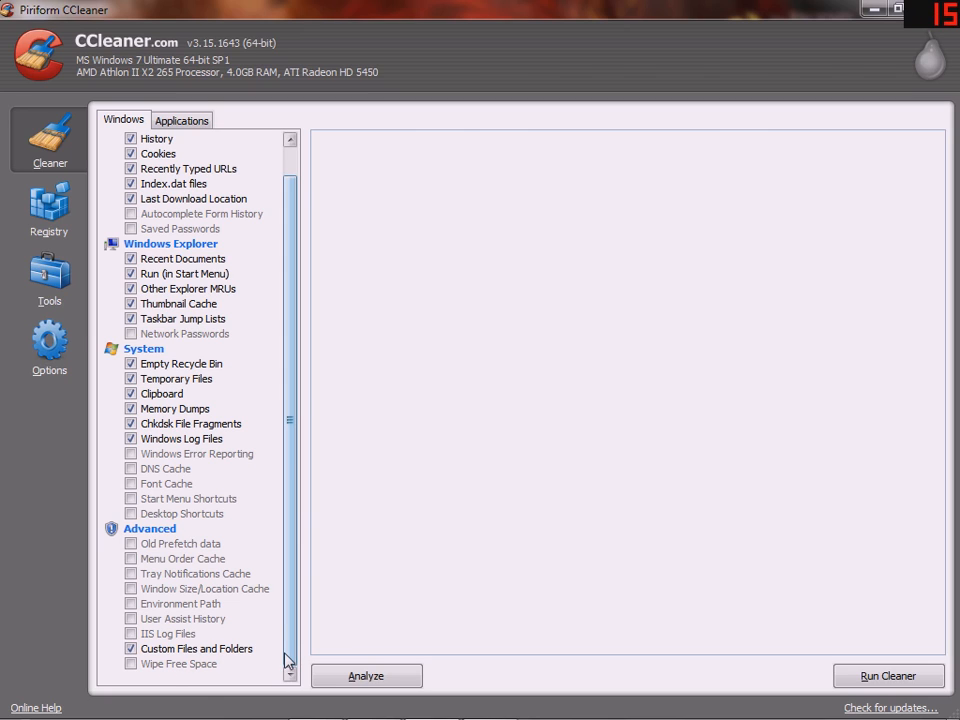
scroll(287, 655, up, 1)
scroll(287, 655, down, 1)
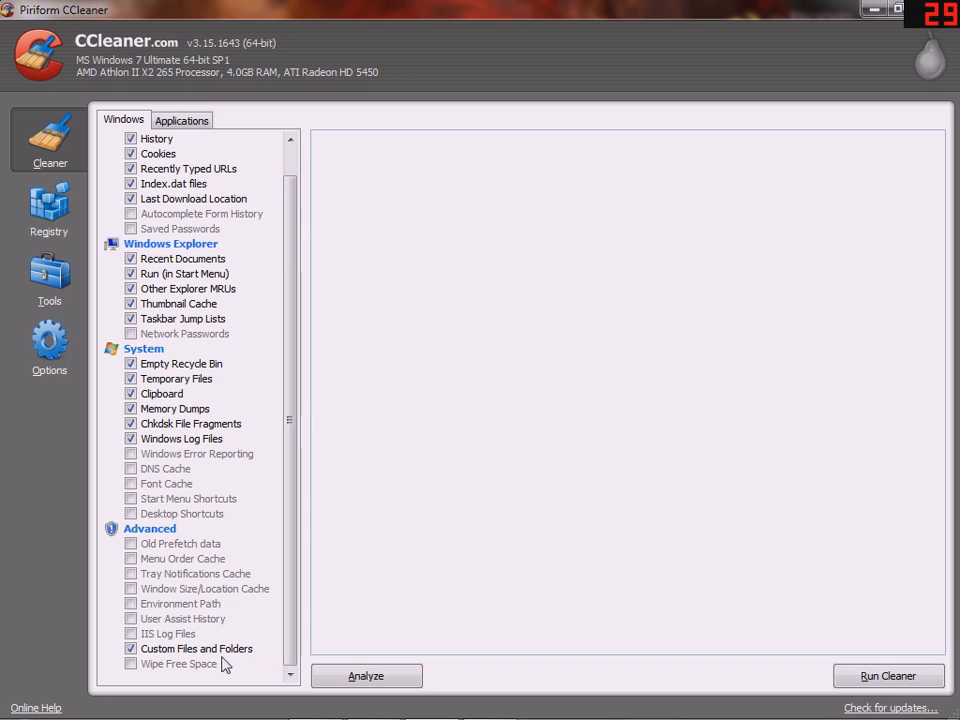
scroll(287, 655, up, 2)
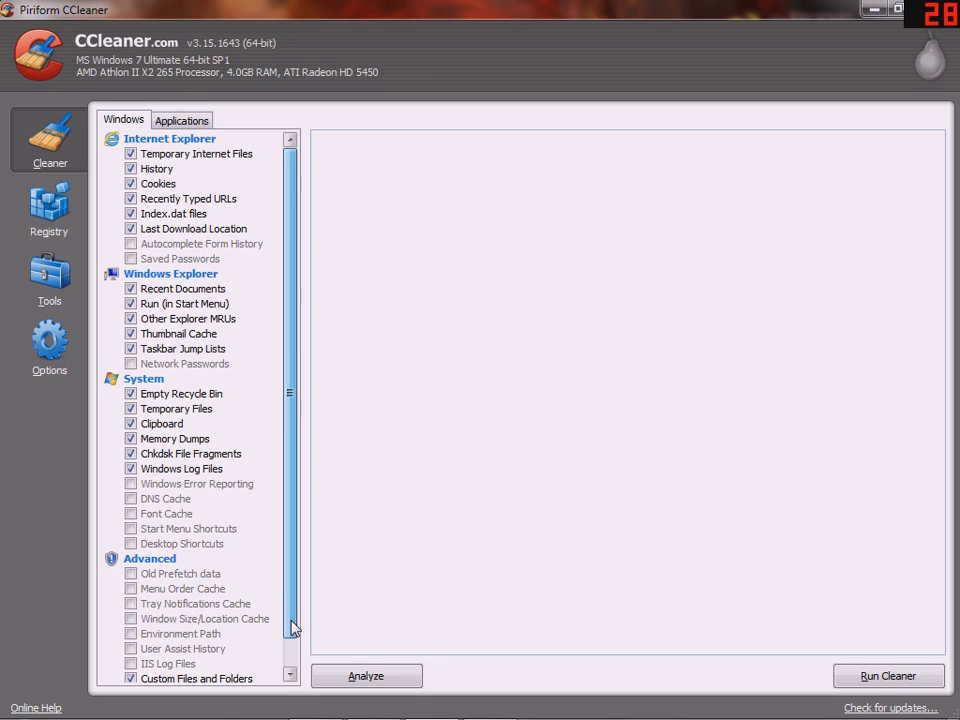
click(368, 677)
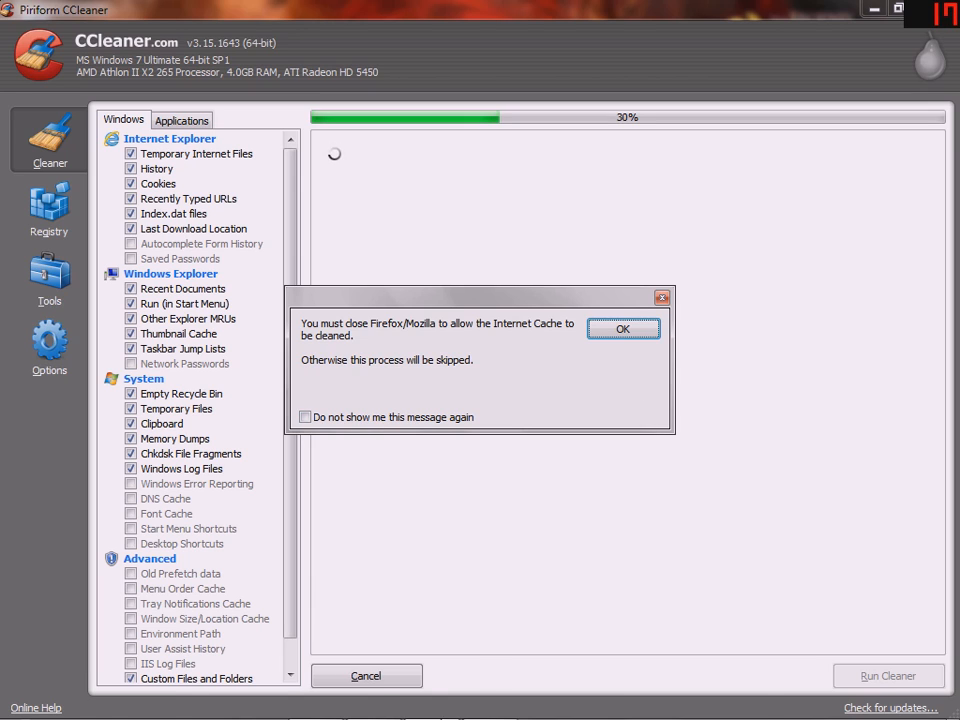
Close the Firefox window so that its Internet cache can be cleaned
mouse_move(398, 706)
mouse_move(316, 700)
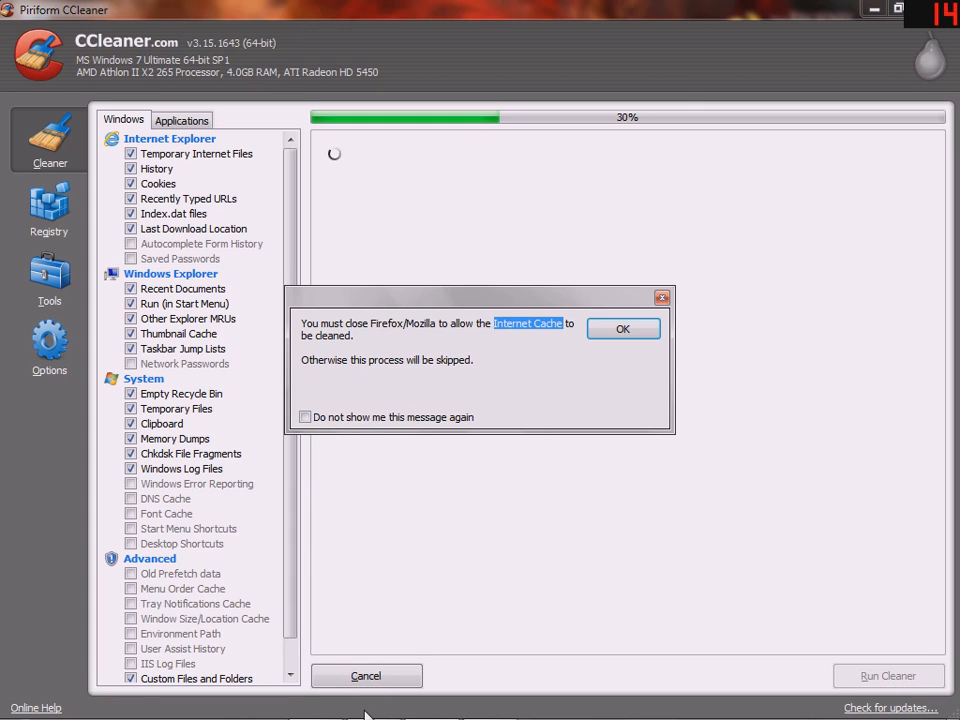
right_click(318, 702)
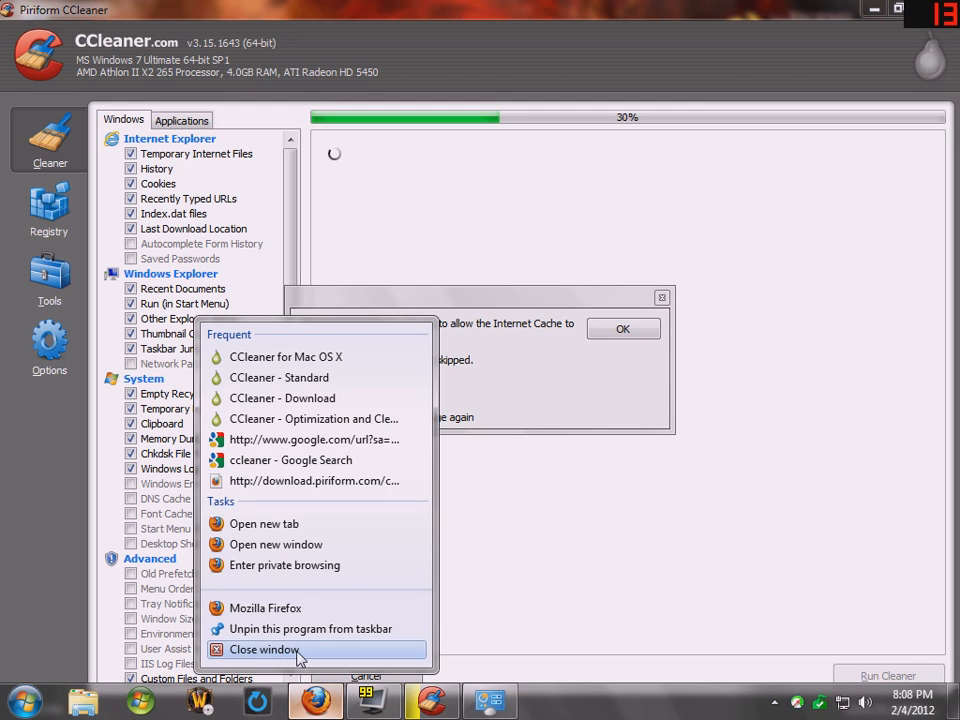
click(298, 650)
click(441, 411)
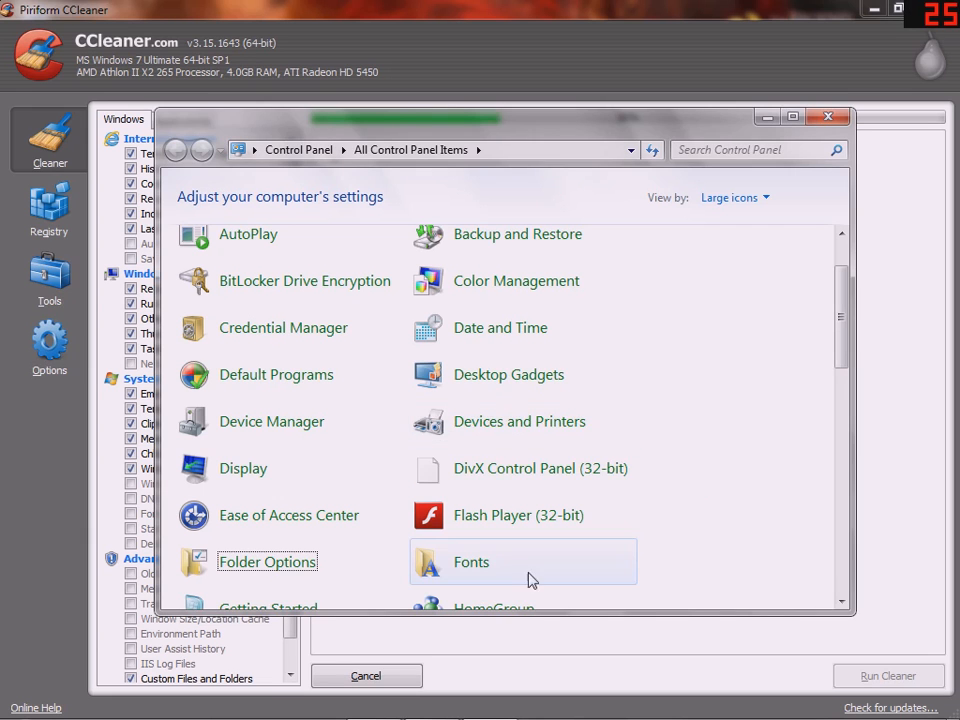
Return to CCleaner, acknowledge the Firefox warning, and analyze the system again
mouse_move(448, 717)
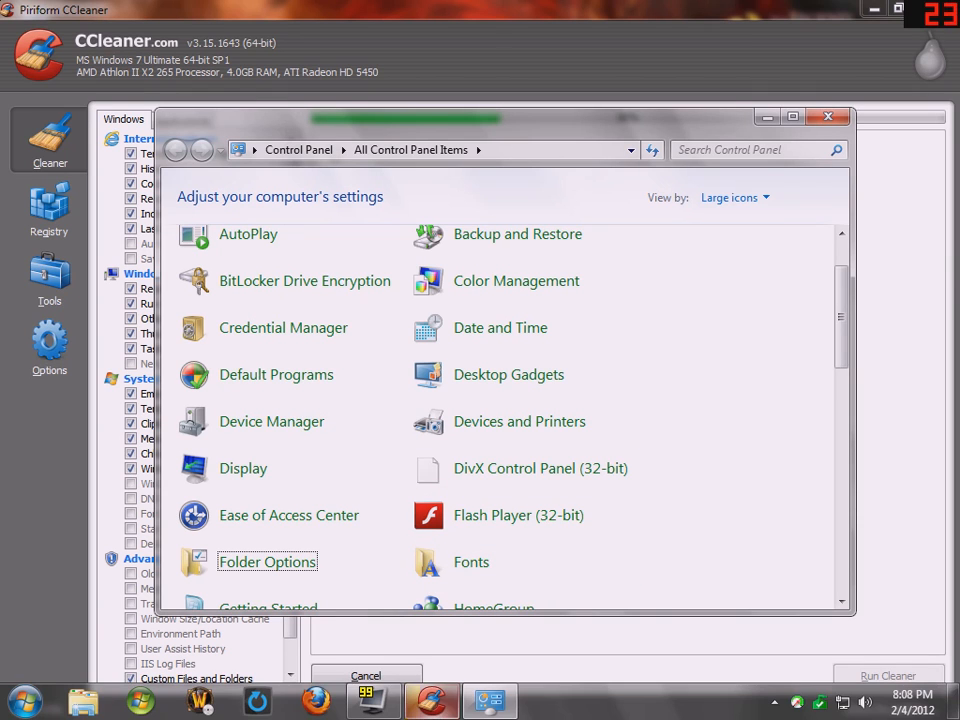
click(415, 714)
click(621, 328)
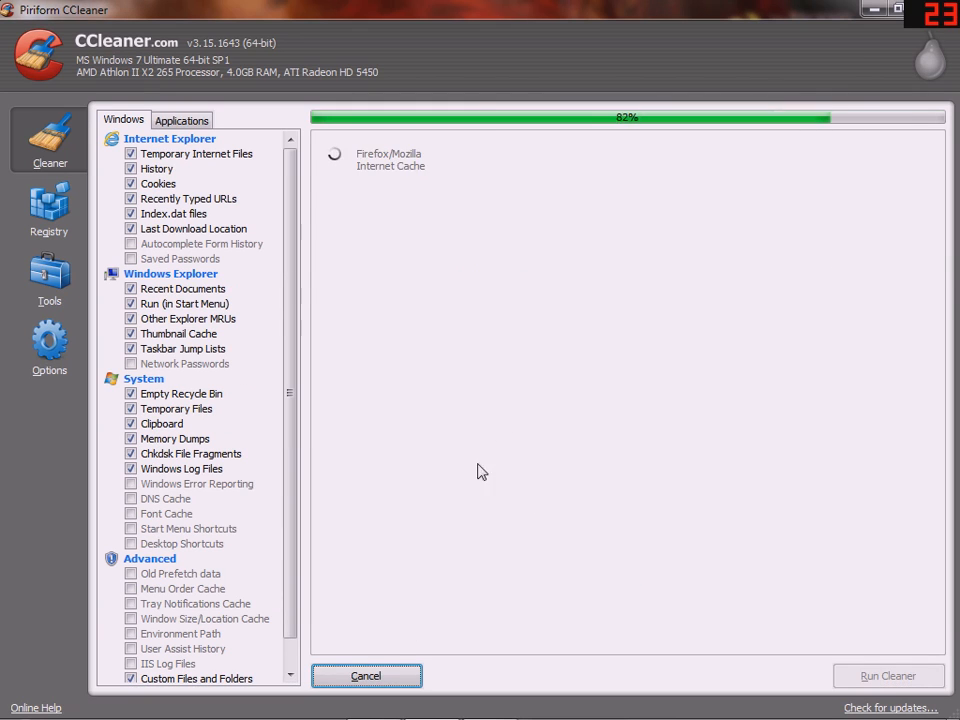
click(390, 678)
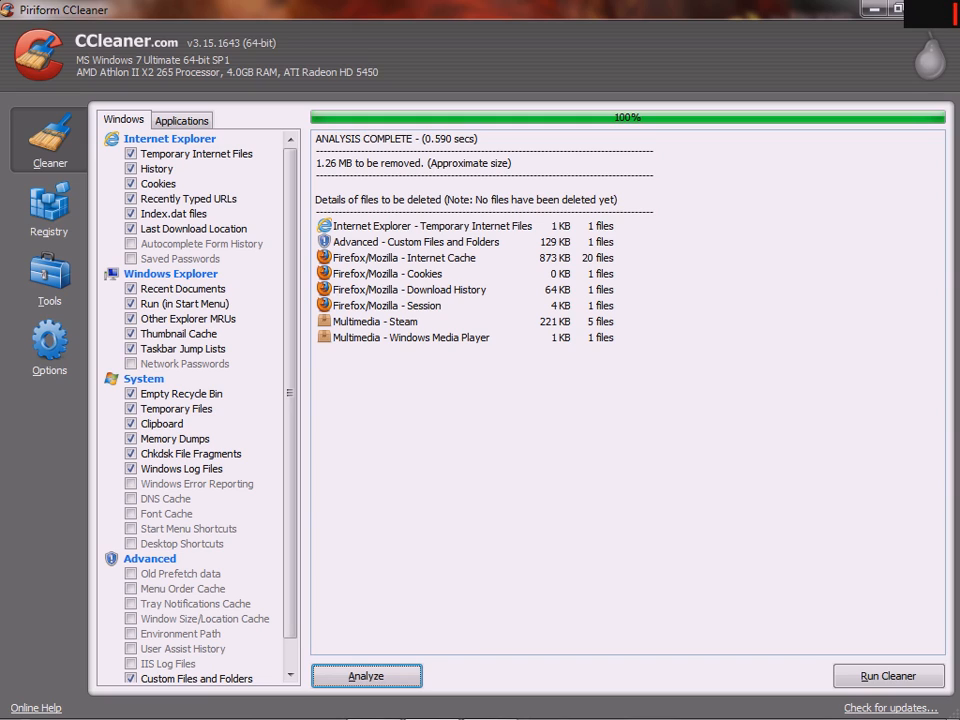
Run the cleaner on the analyzed items, accepting the file deletion, and repeat the analysis
drag(316, 163, 322, 163)
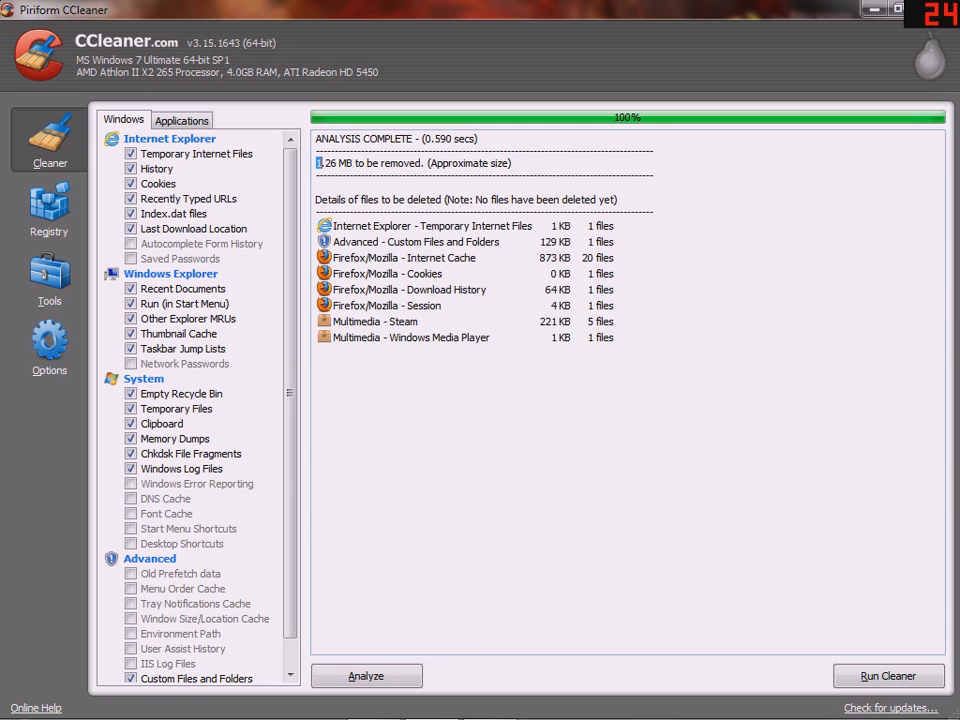
drag(322, 163, 340, 163)
click(884, 688)
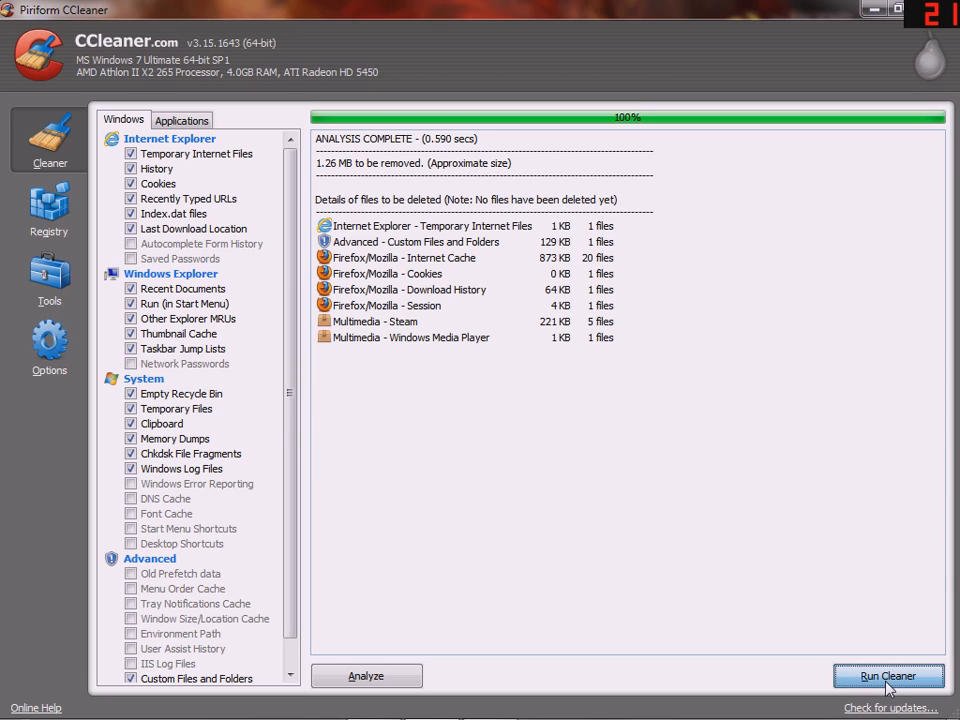
click(620, 330)
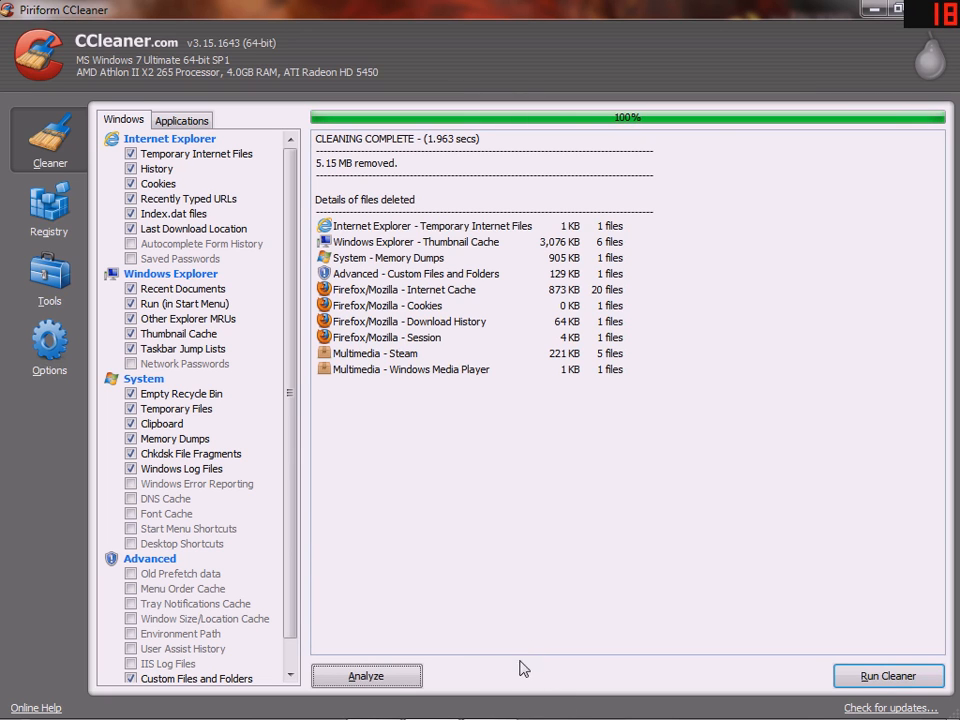
click(394, 684)
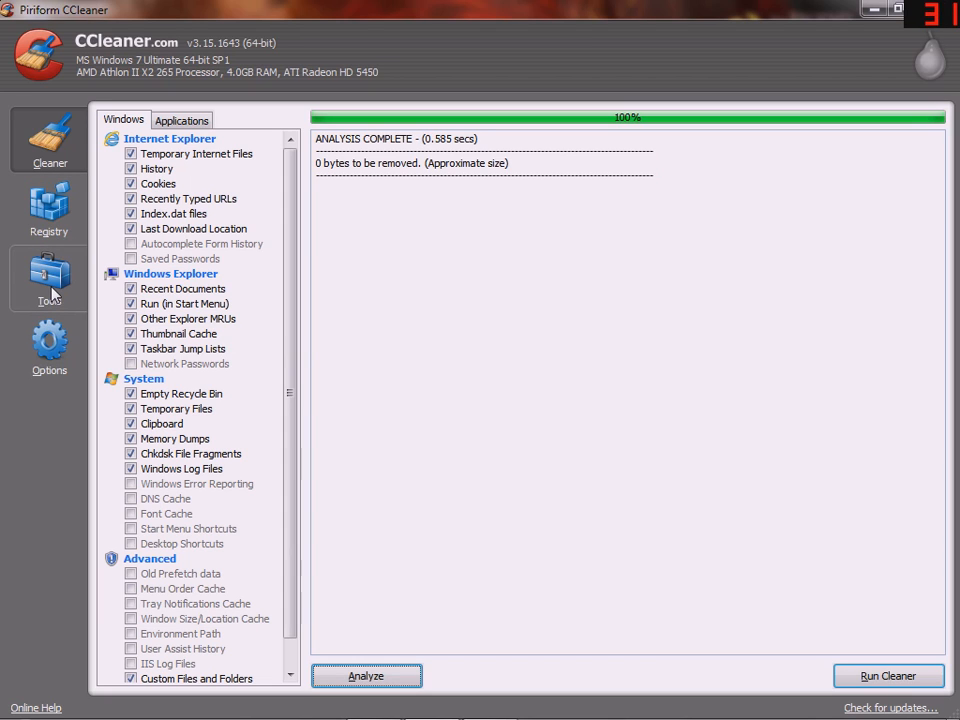
Look over the Registry Cleaner categories and the list of installed programs that can be uninstalled
click(57, 218)
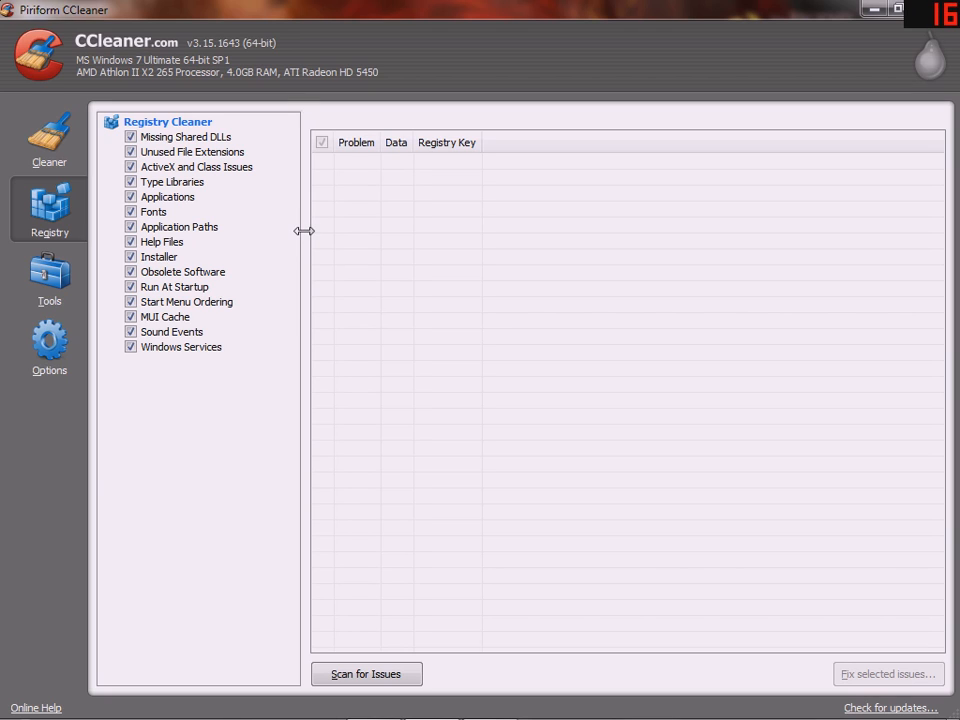
click(50, 278)
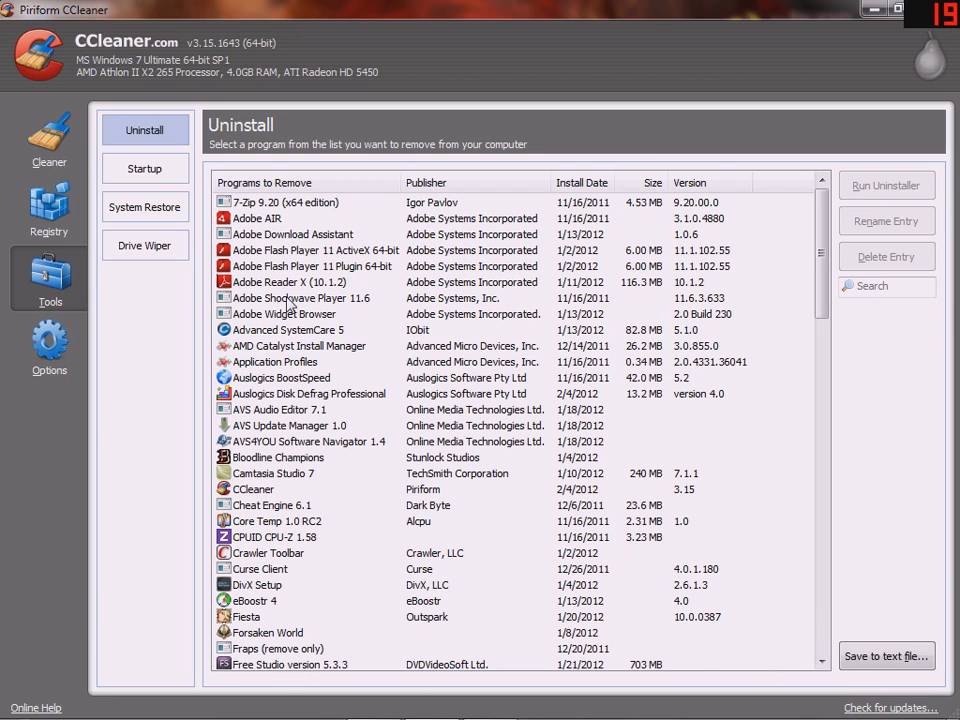
scroll(347, 229, down, 15)
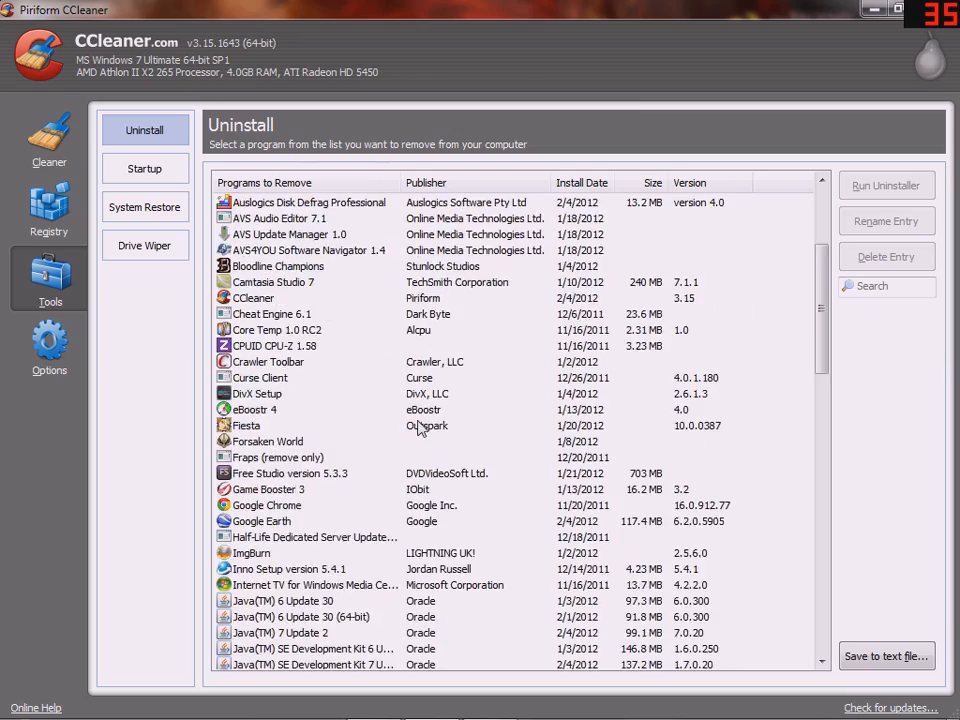
scroll(385, 458, up, 5)
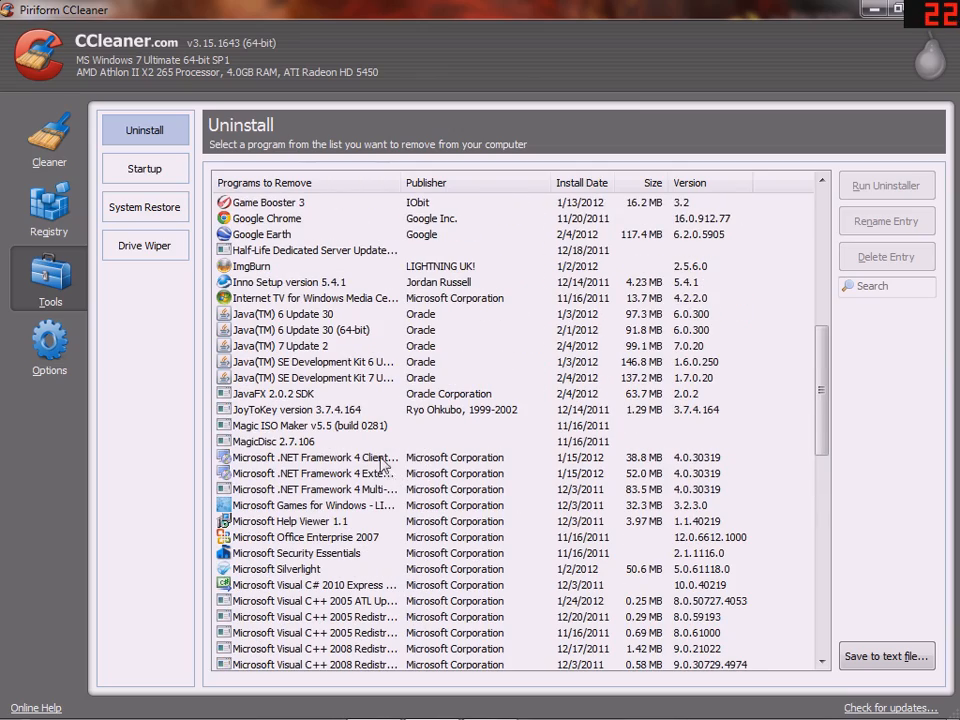
Display the Windows startup programs and sort them with the enabled entries first
click(168, 180)
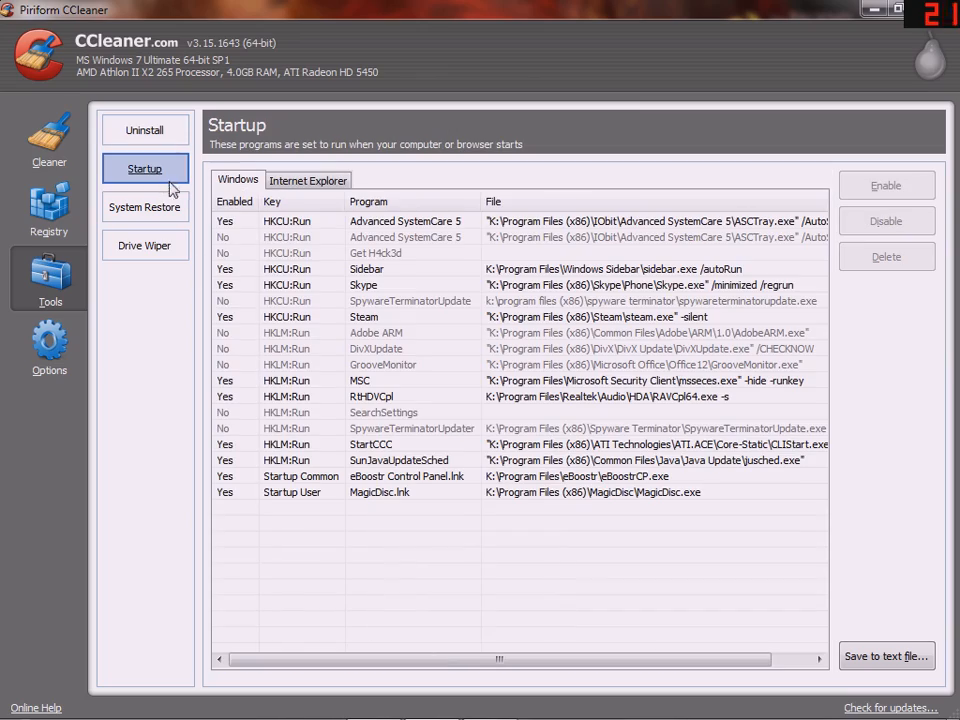
click(238, 204)
click(241, 206)
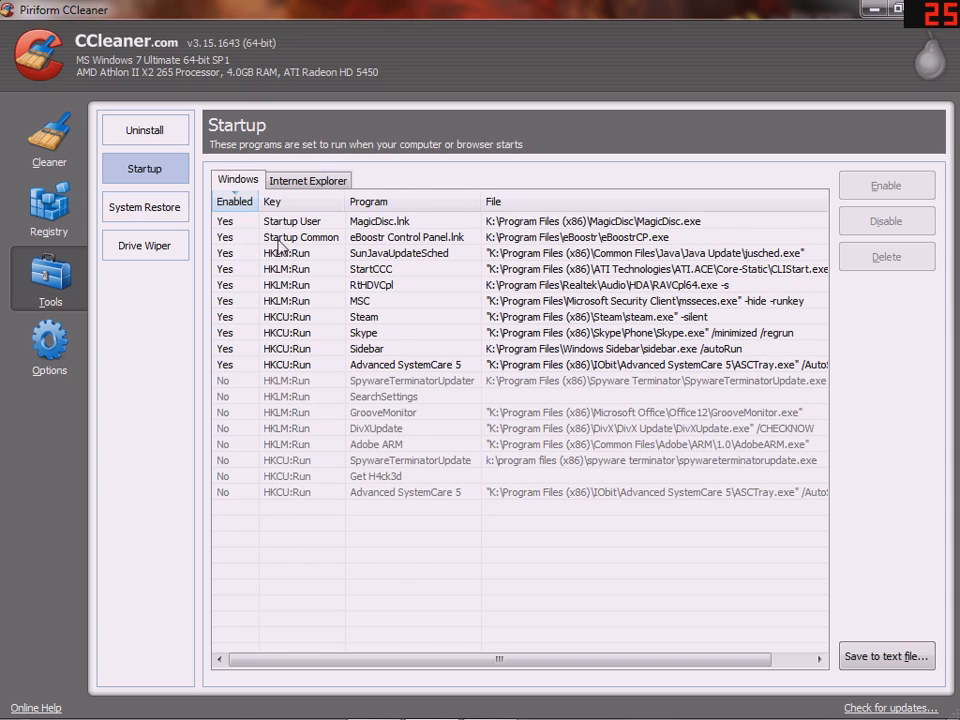
Examine the enabled and disabled Windows startup entries, including eBoostr Control Panel, Skype, Advanced SystemCare 5, SearchSettings and Adobe ARM
click(280, 222)
click(300, 254)
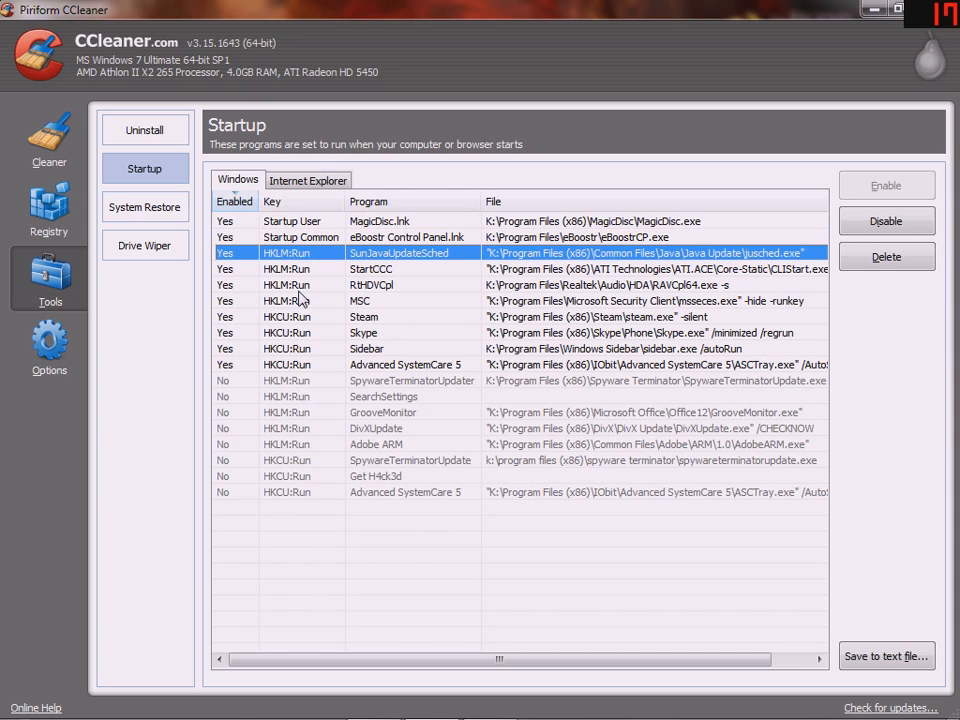
click(345, 384)
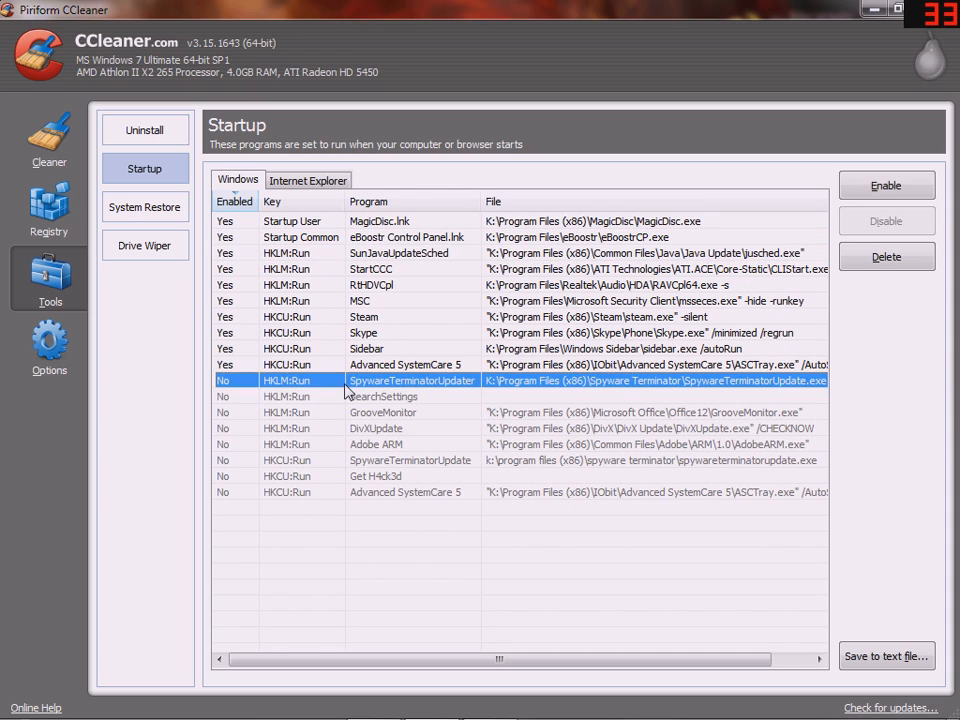
click(310, 237)
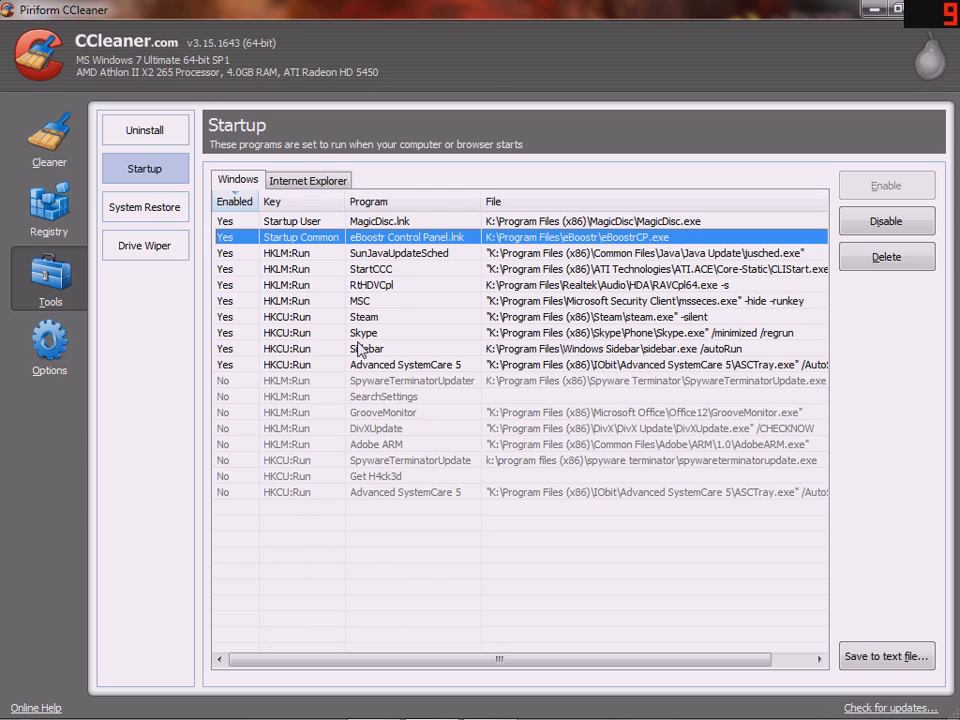
click(332, 285)
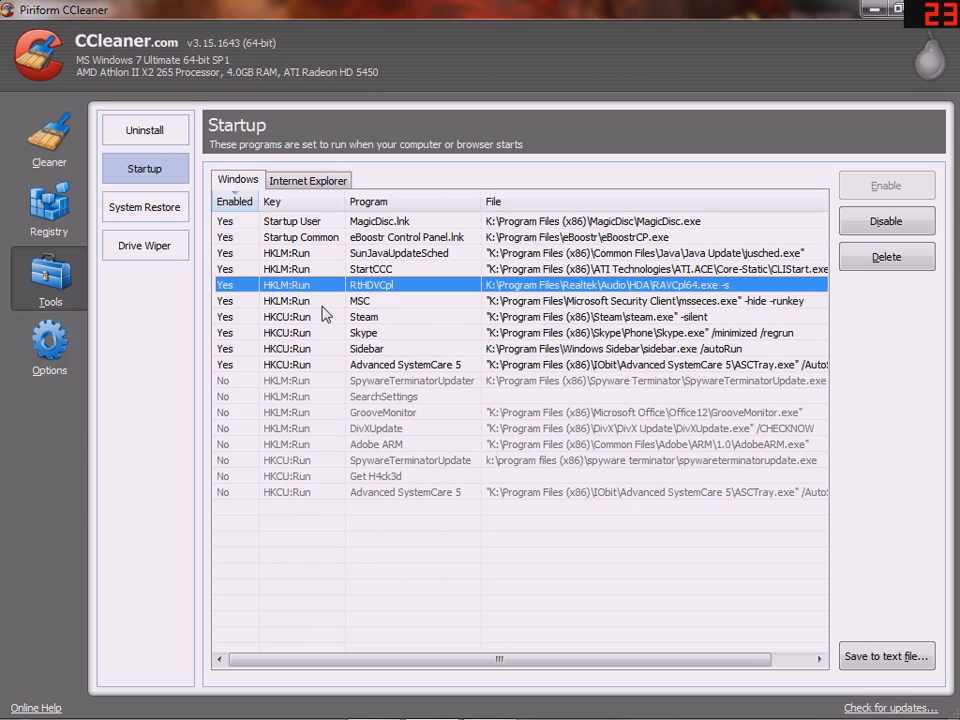
key(Down)
click(332, 334)
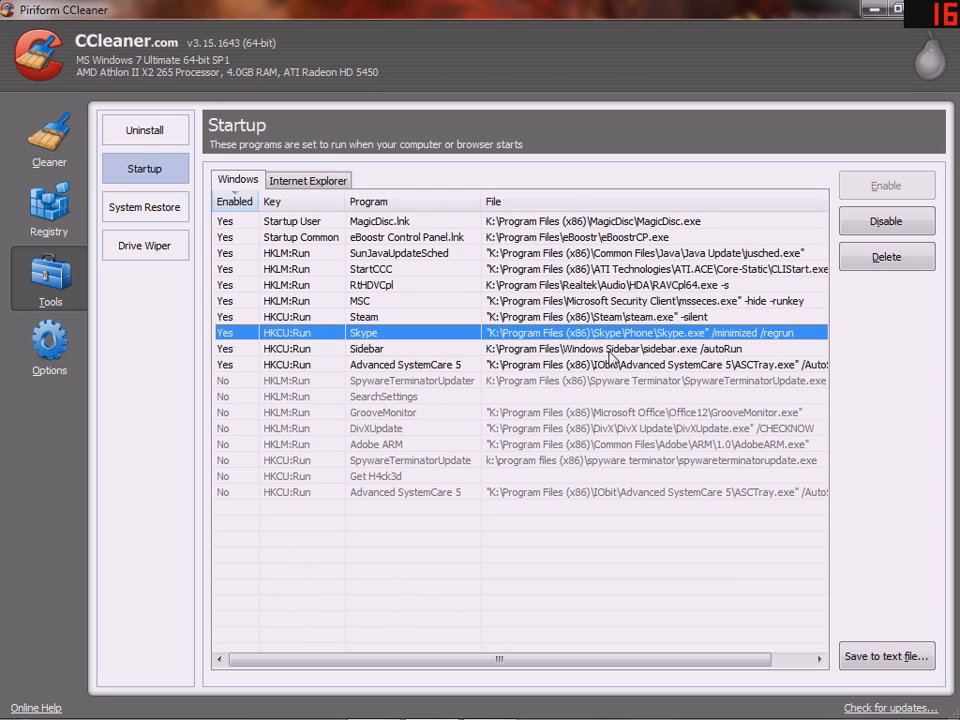
click(410, 366)
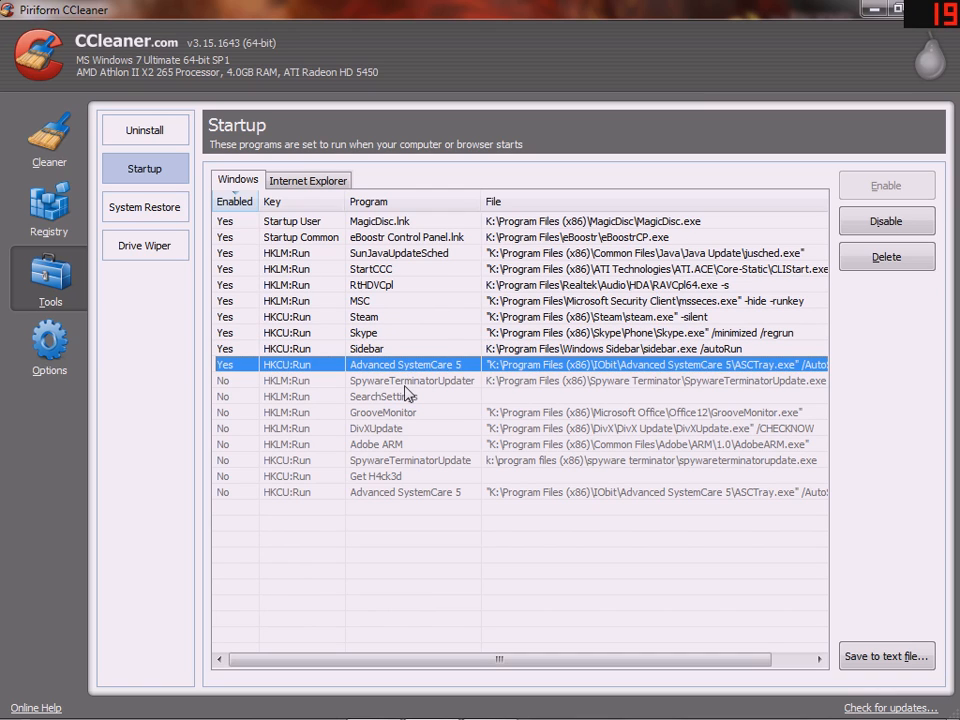
key(Down)
click(408, 400)
click(399, 444)
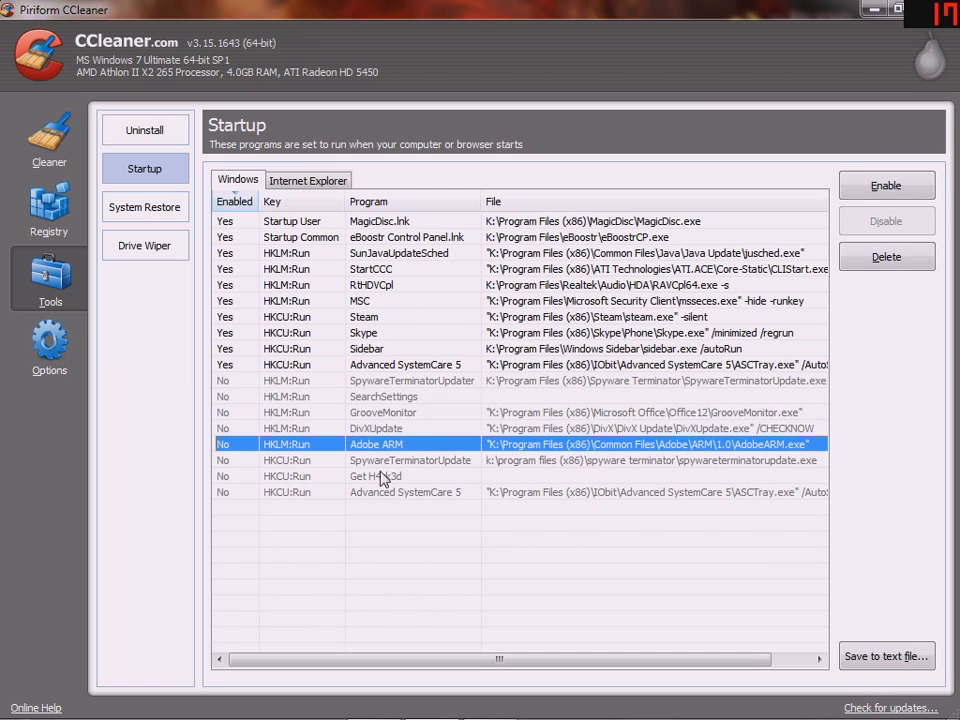
right_click(349, 399)
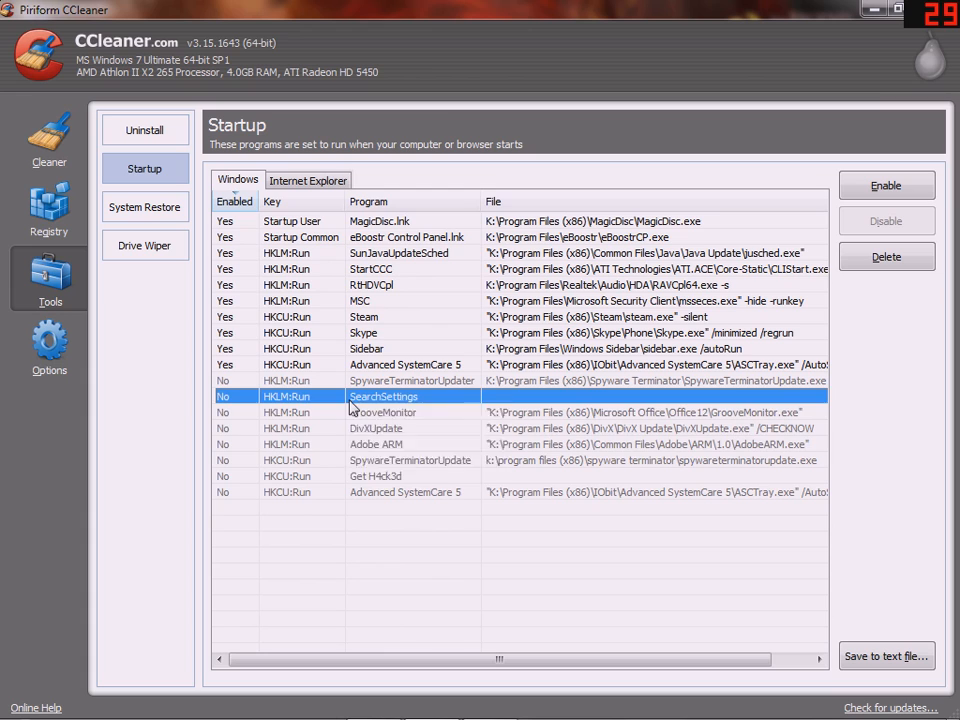
click(310, 443)
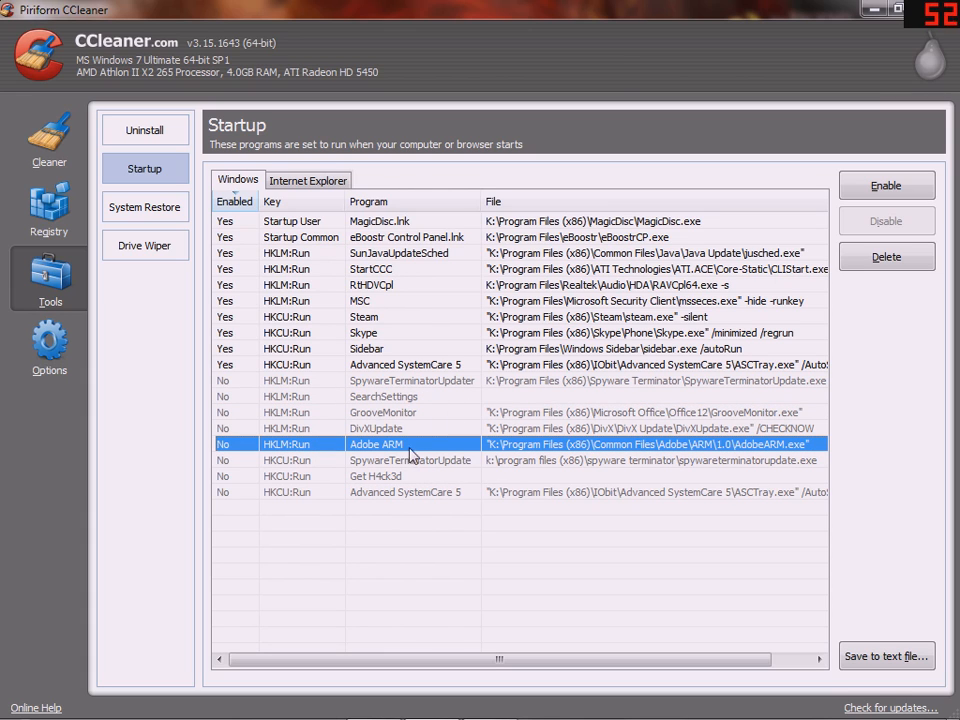
View the Internet Explorer startup entries, and return to the Windows ones to examine the disabled Adobe ARM, DivXUpdate and SearchSettings entries
click(308, 181)
click(238, 180)
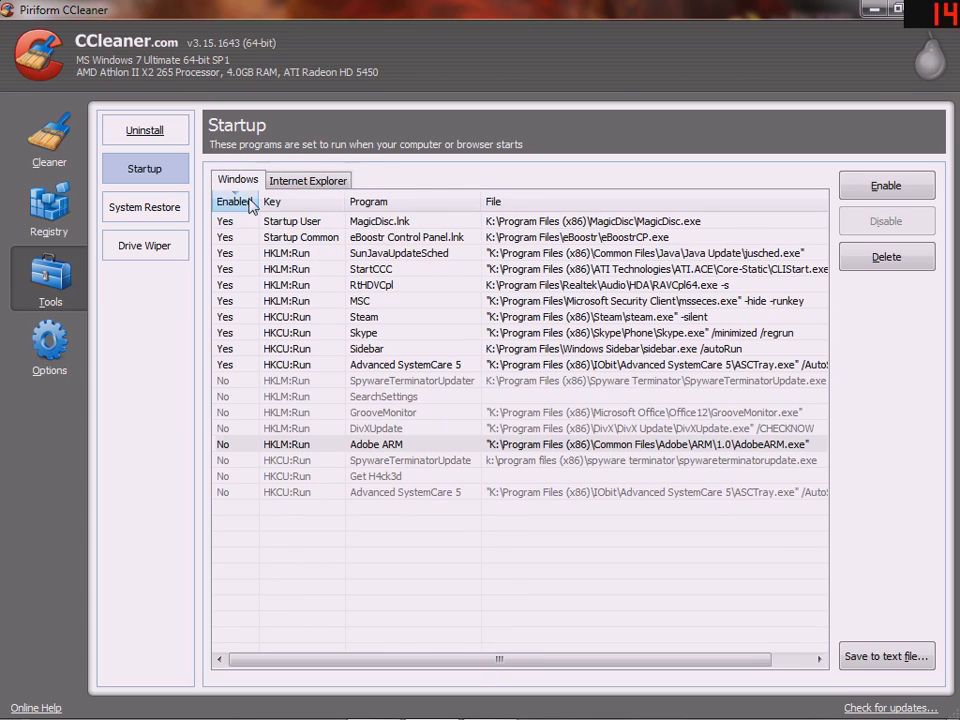
click(305, 181)
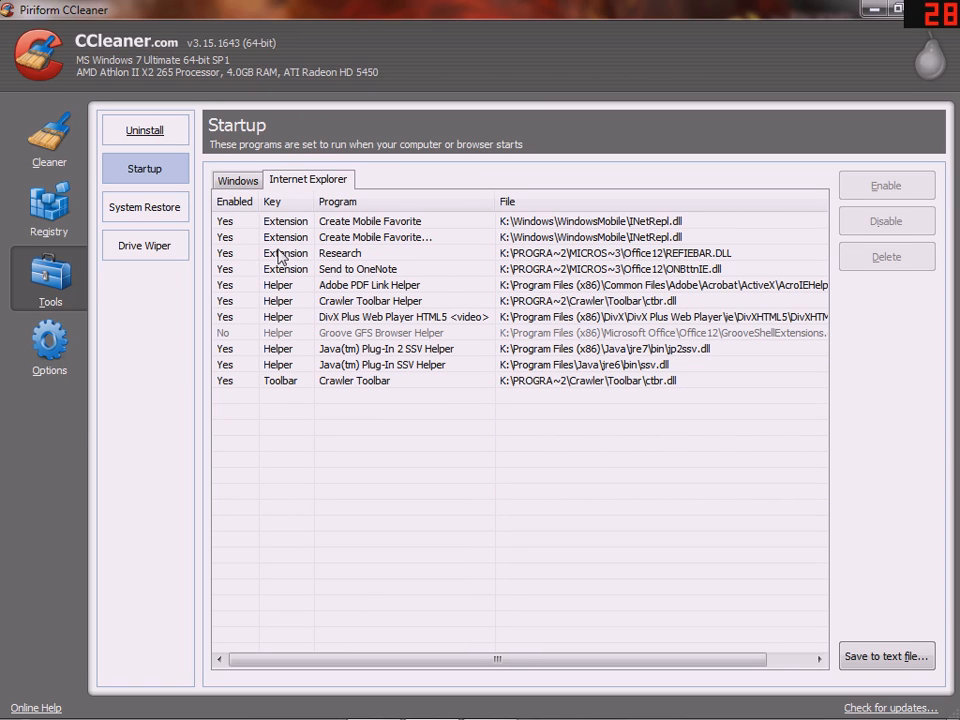
click(245, 186)
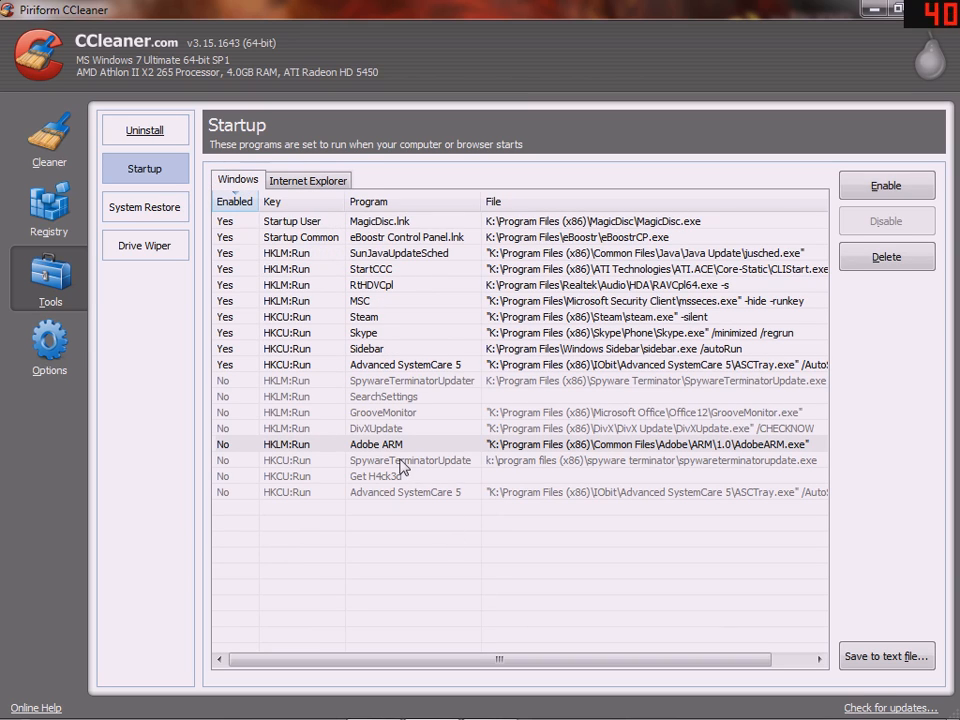
click(351, 445)
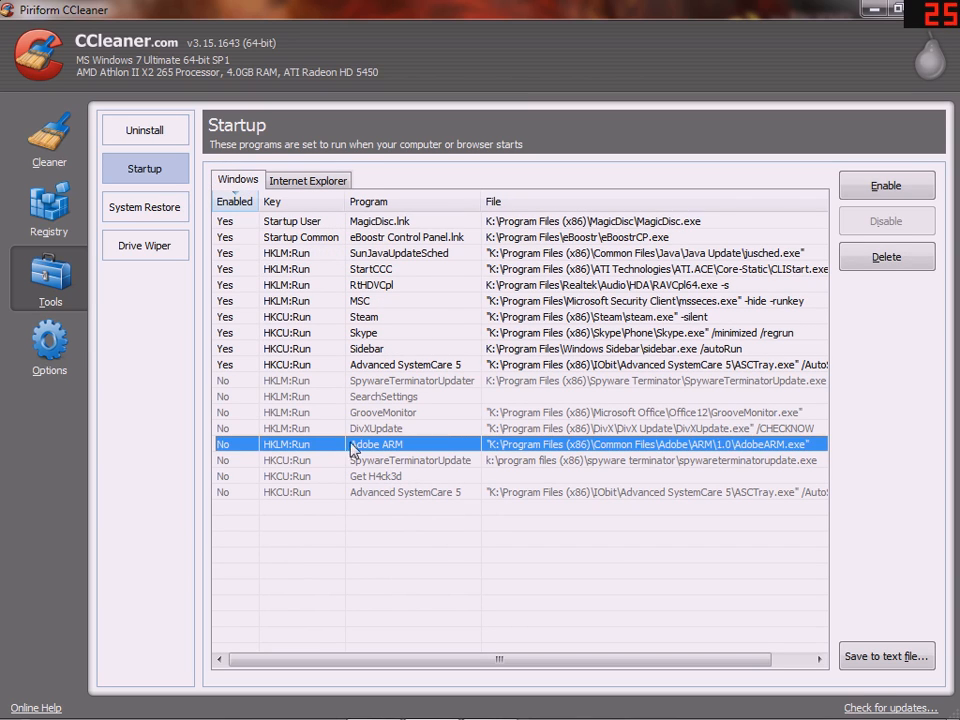
click(362, 430)
click(418, 398)
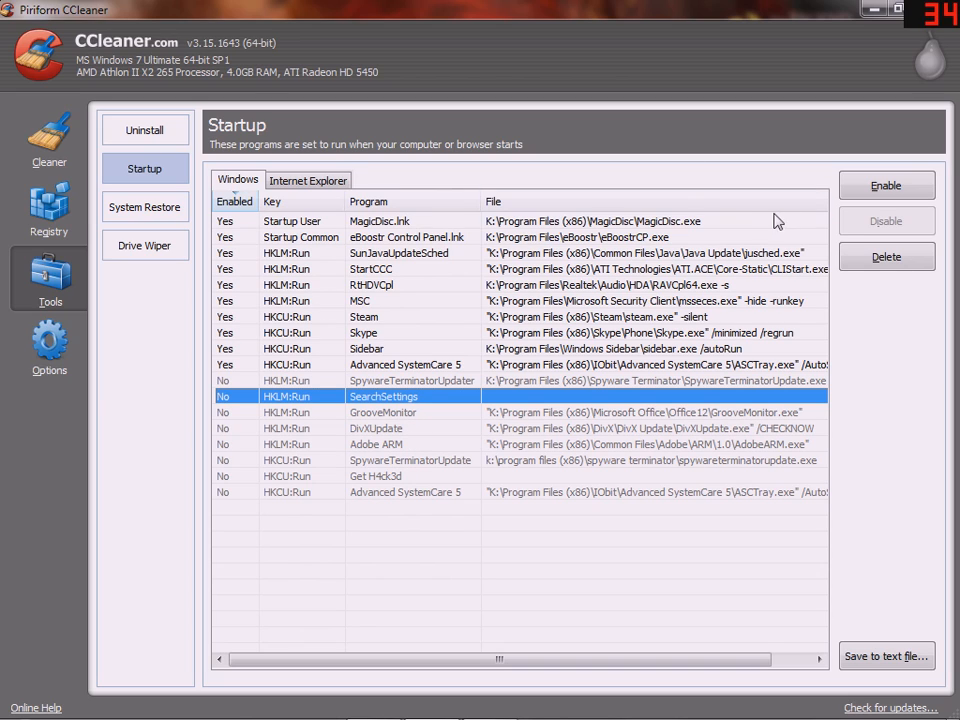
Review CCleaner's basic settings, and minimize it to view the CCleaner commands available for the desktop's Recycle Bin
click(53, 333)
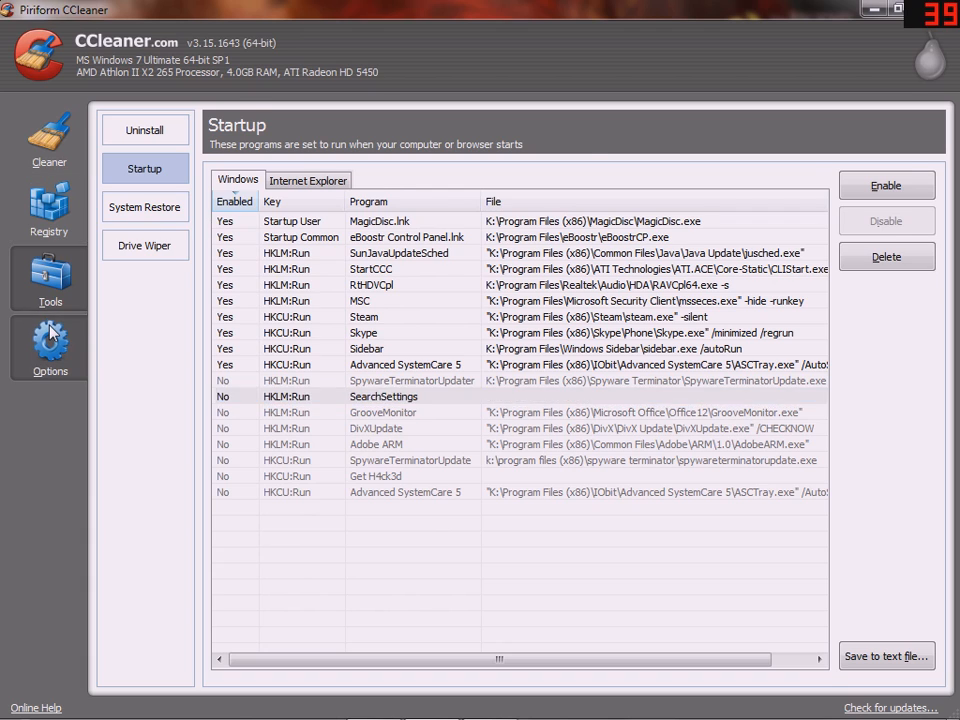
click(168, 138)
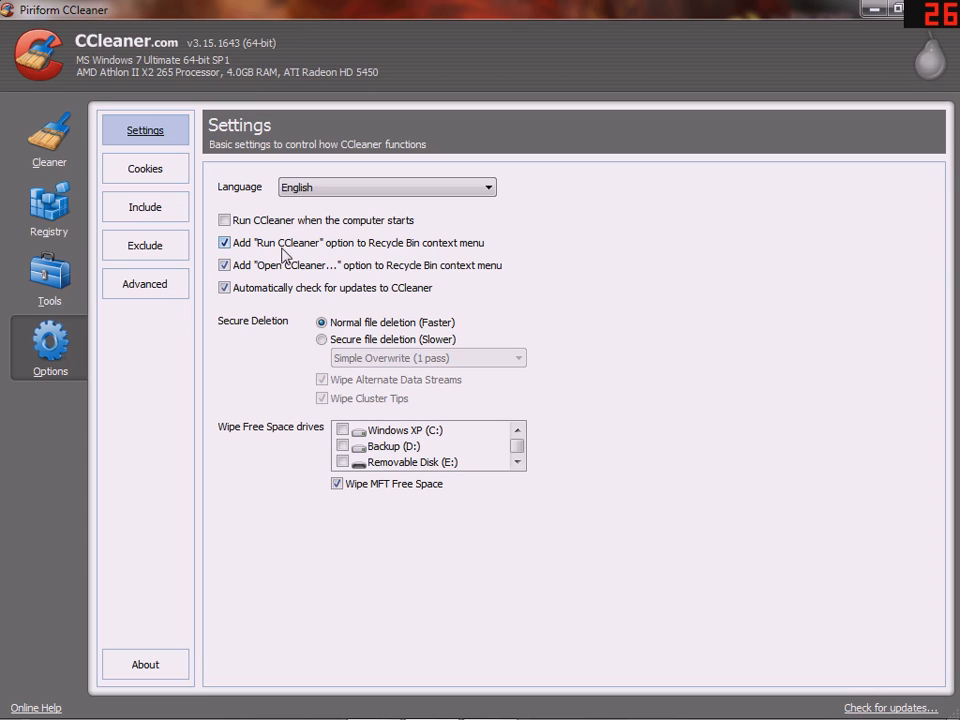
click(873, 9)
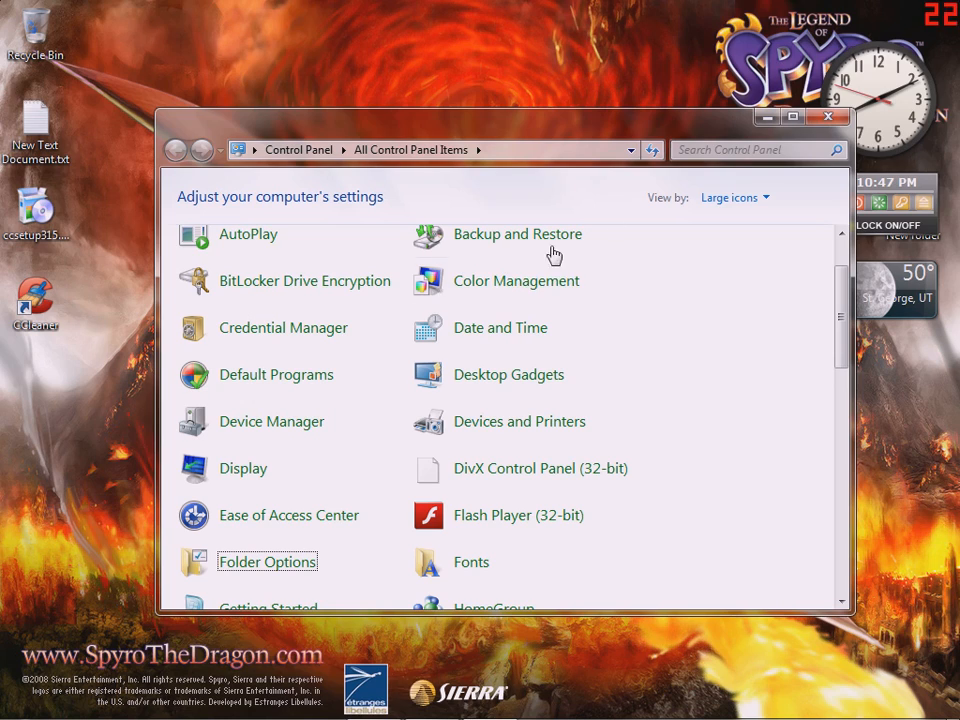
right_click(37, 32)
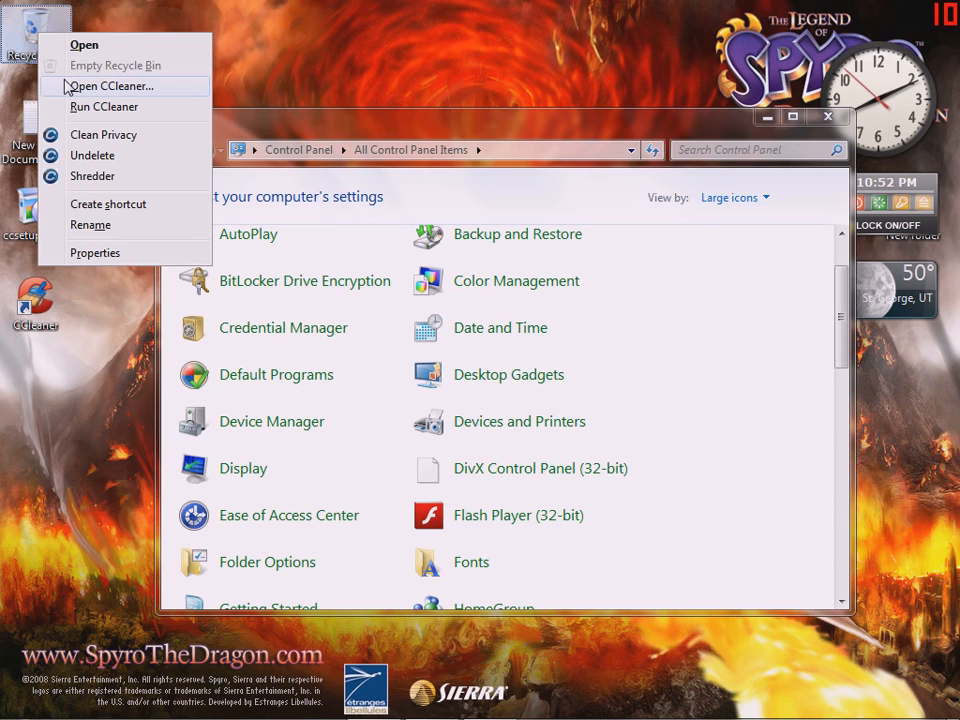
right_click(28, 32)
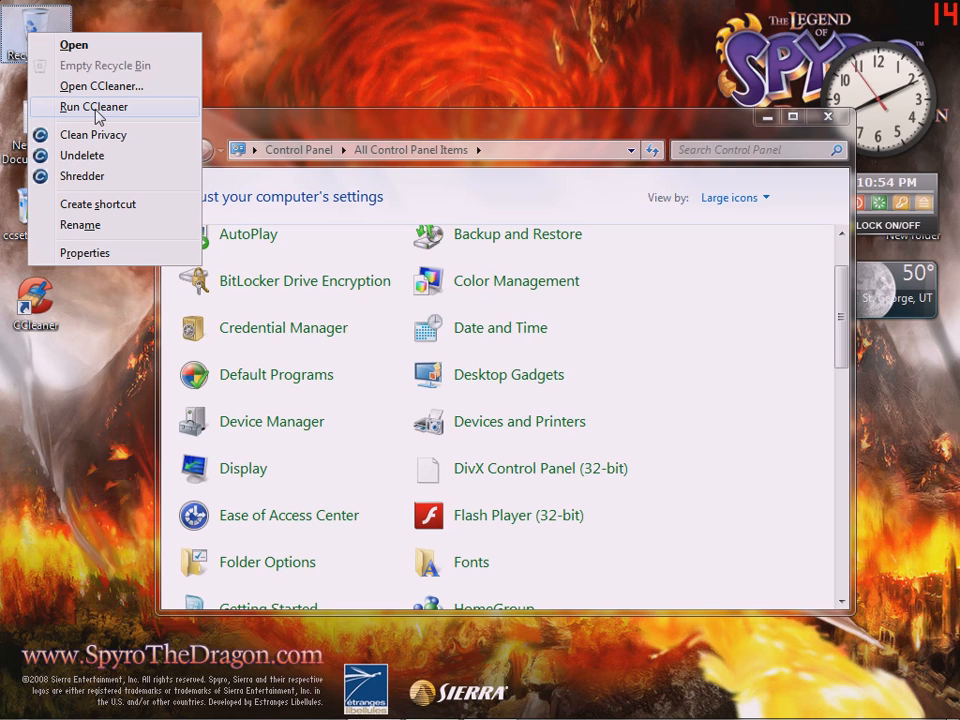
Run CCleaner from the Recycle Bin's commands, and restore the open CCleaner window from its maximized size and close it
click(150, 108)
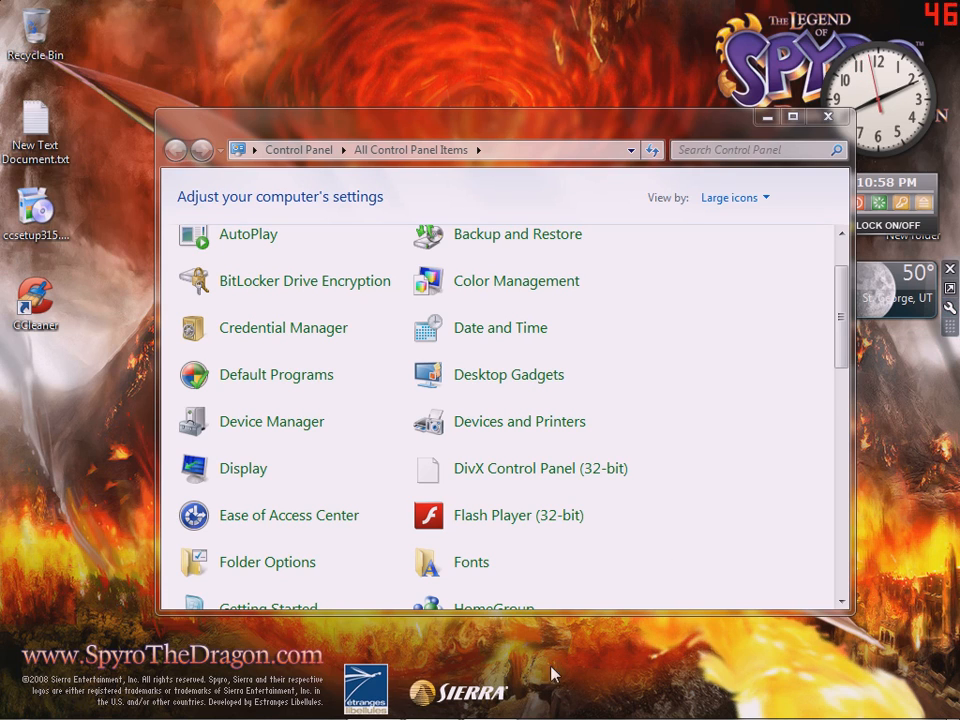
click(436, 714)
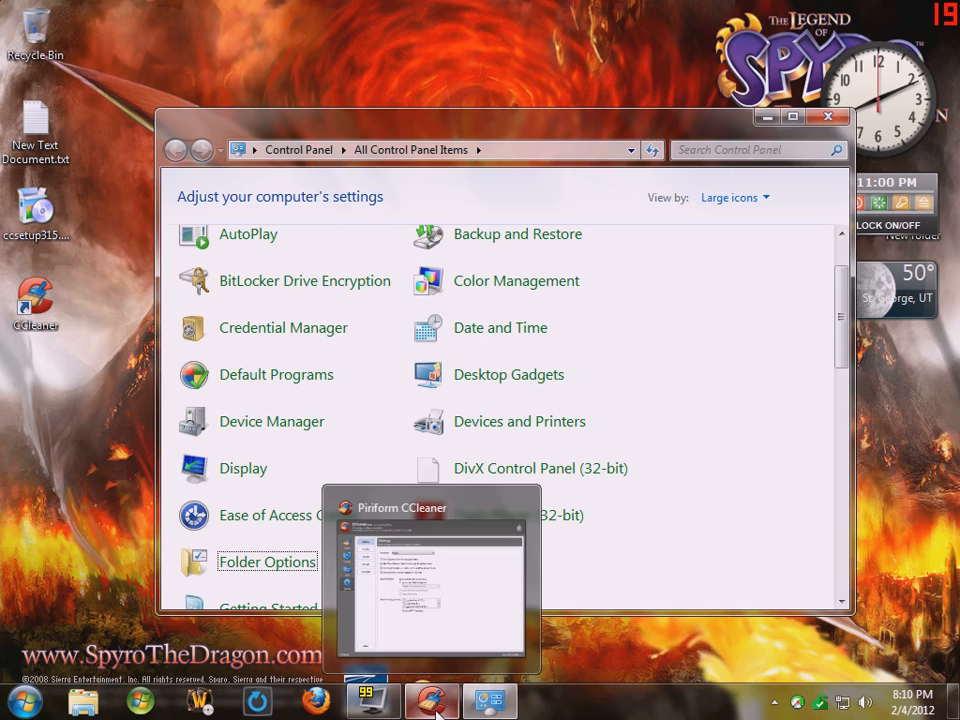
click(436, 714)
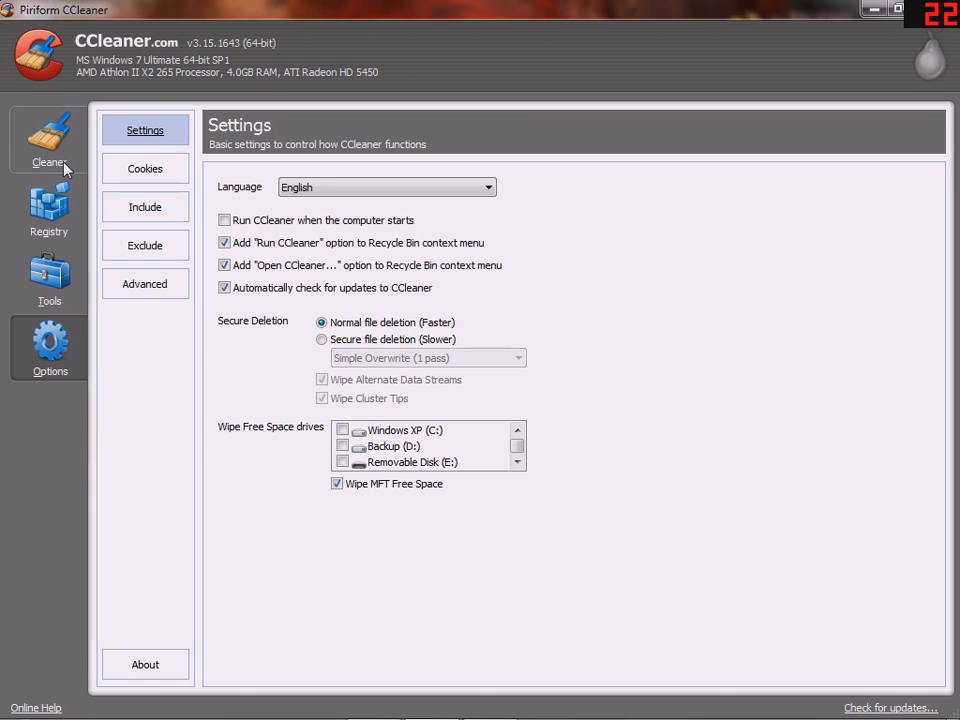
click(867, 18)
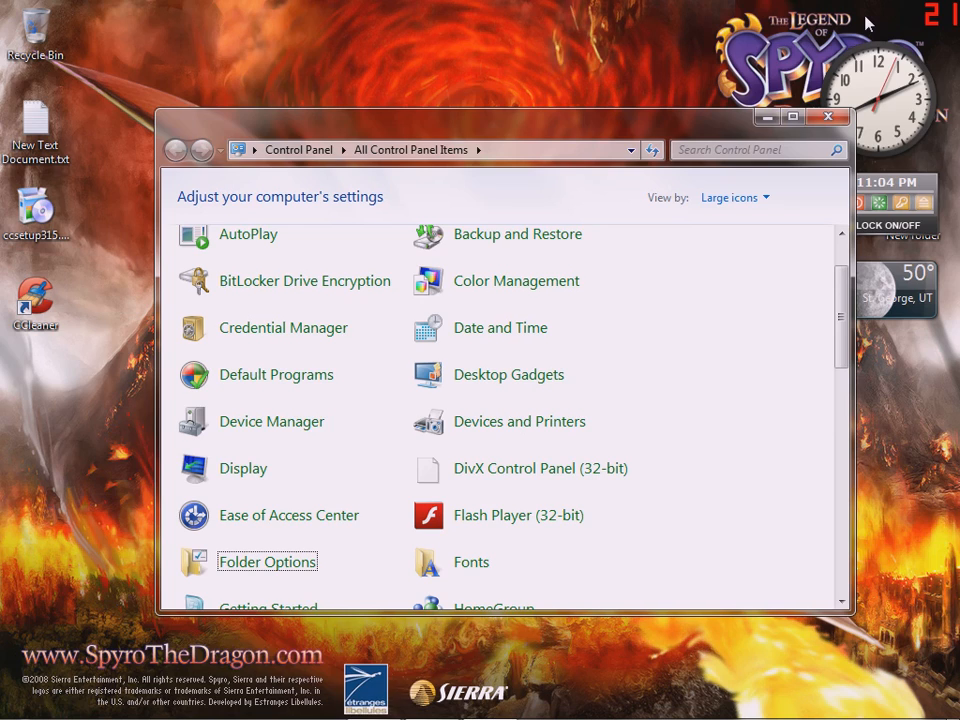
click(436, 712)
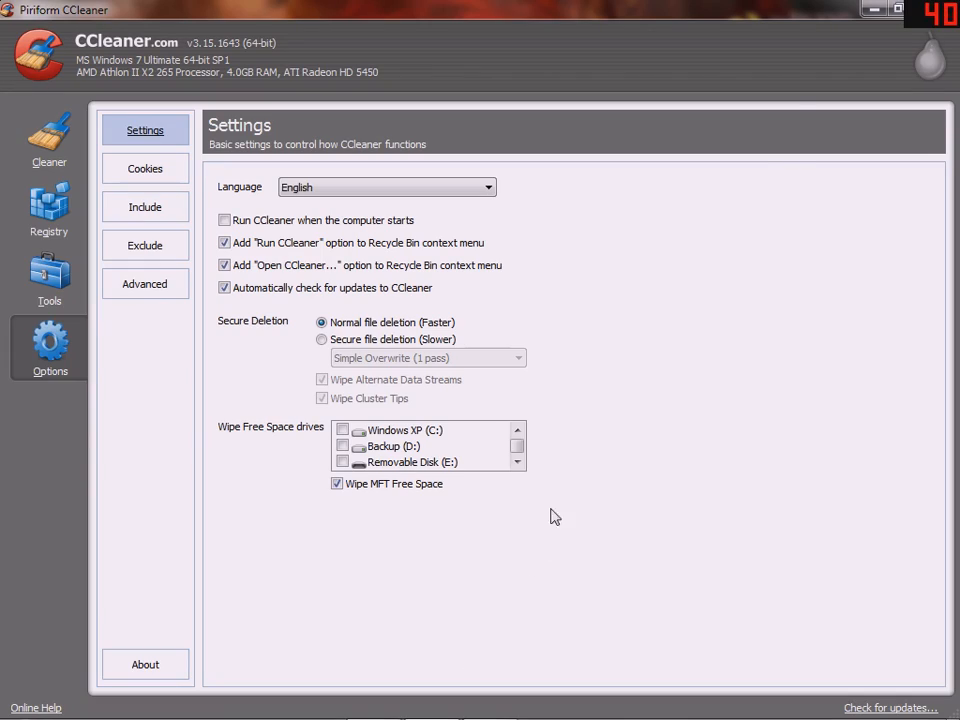
drag(822, 13, 702, 54)
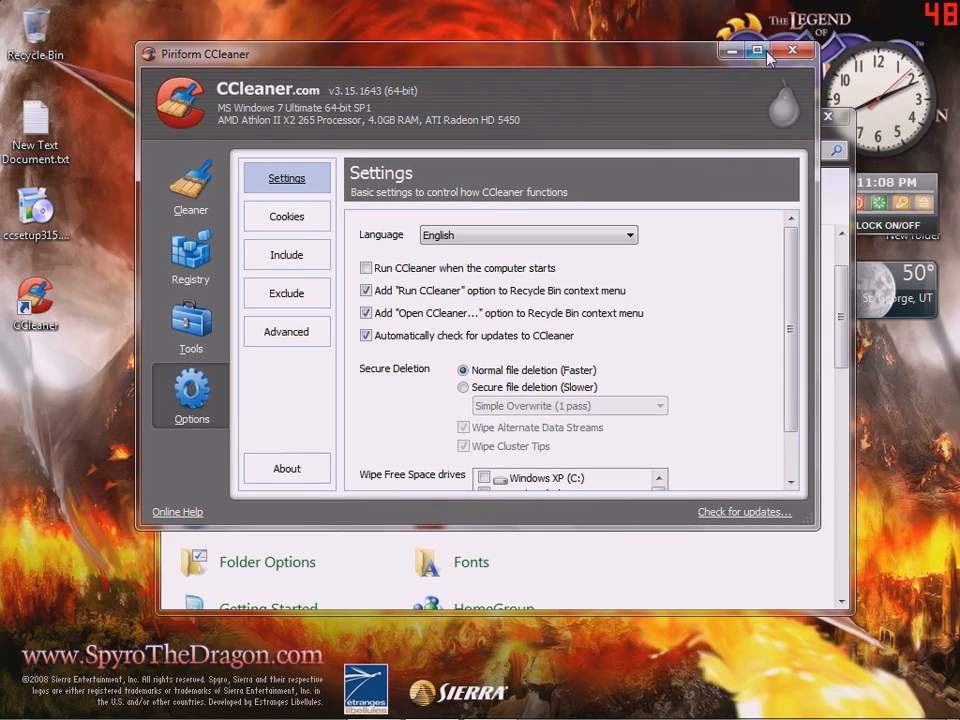
click(801, 55)
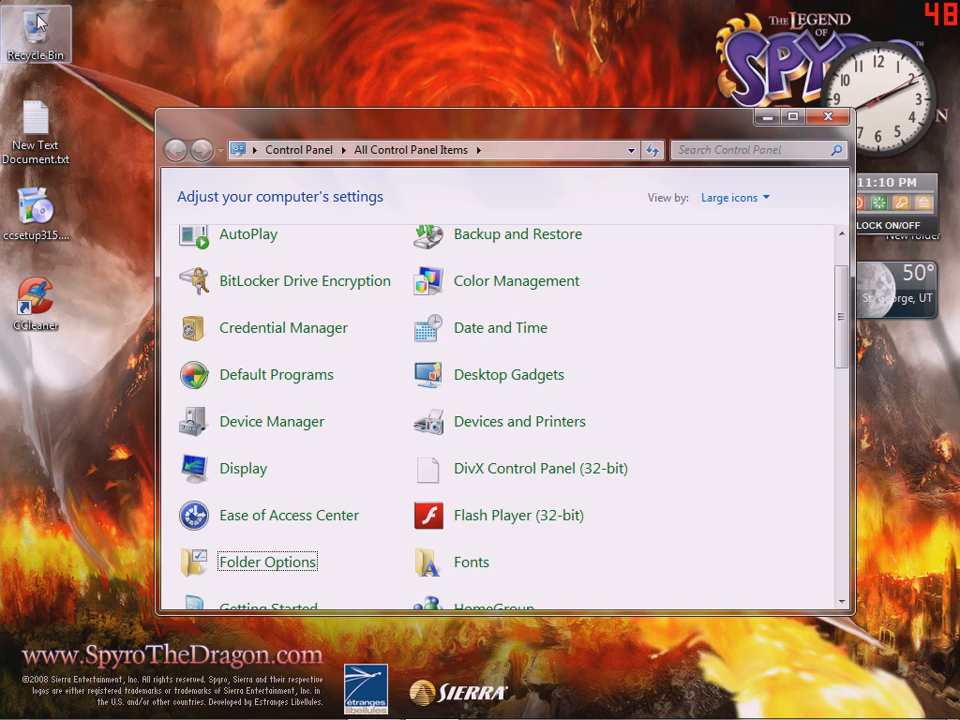
Reopen CCleaner, trying the Recycle Bin's Open CCleaner command and the desktop shortcut
right_click(37, 16)
click(93, 89)
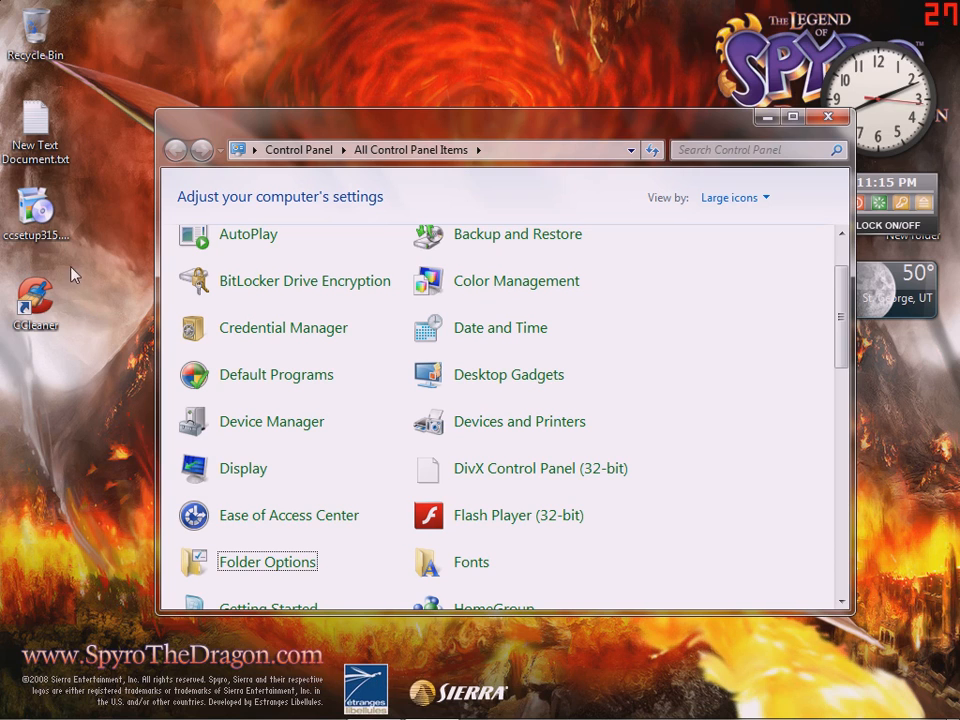
double_click(35, 300)
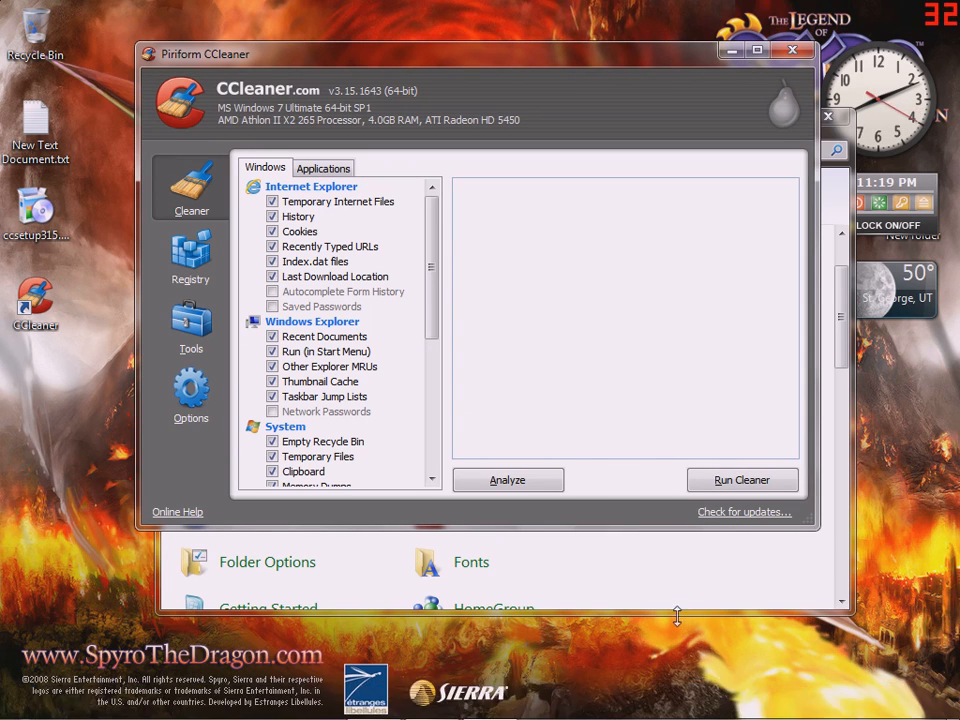
Look through the Windows cleaning items down to the Advanced group, and view the Registry and Tools sections
click(426, 281)
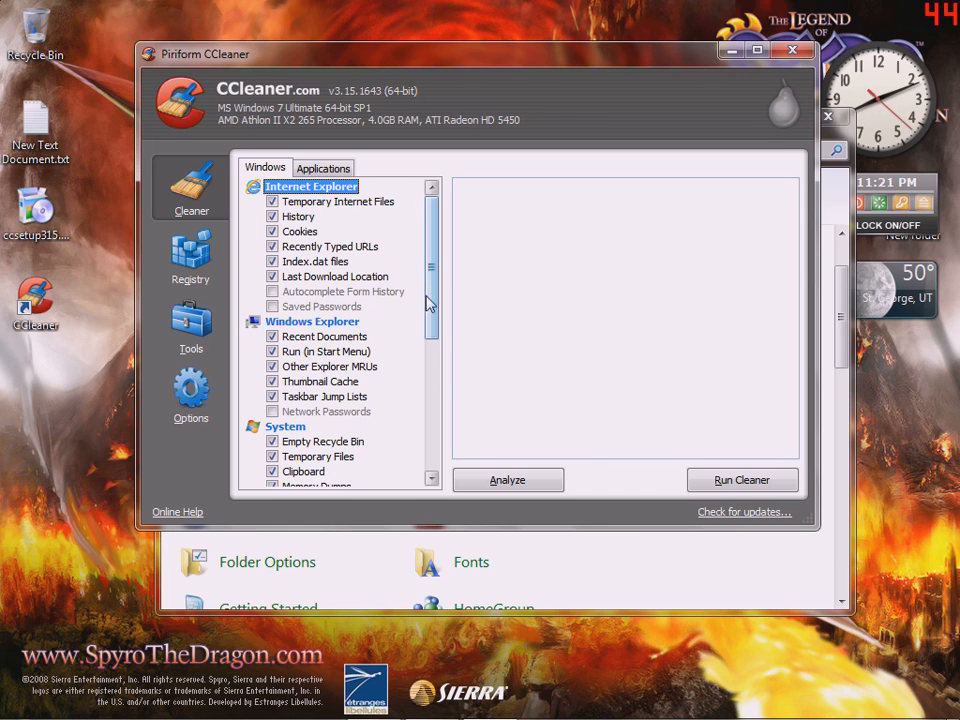
drag(436, 343, 450, 499)
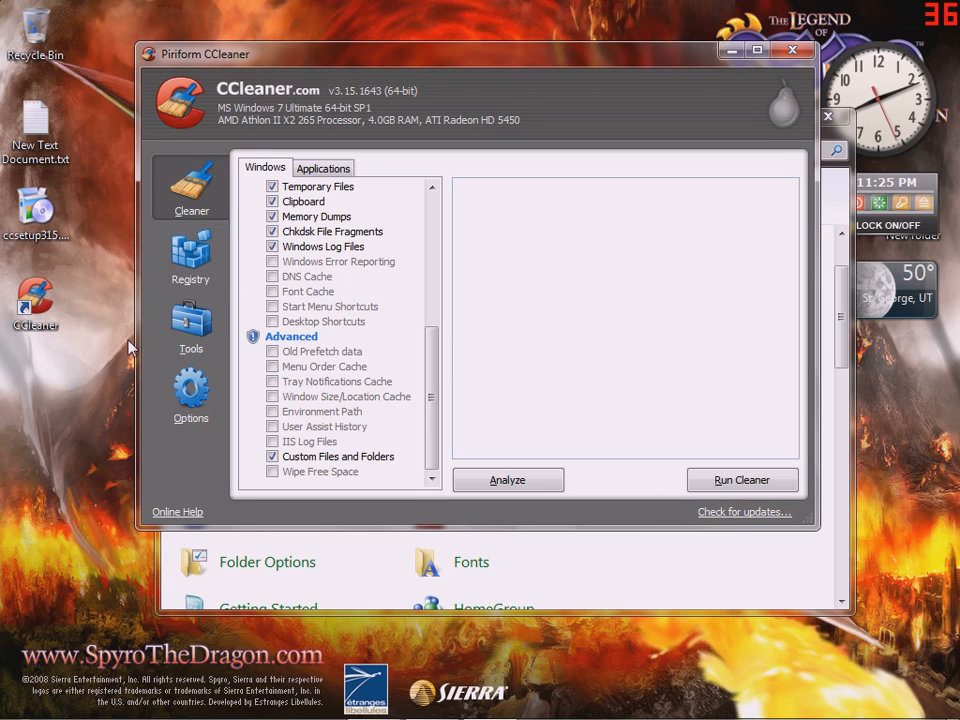
click(190, 258)
click(200, 335)
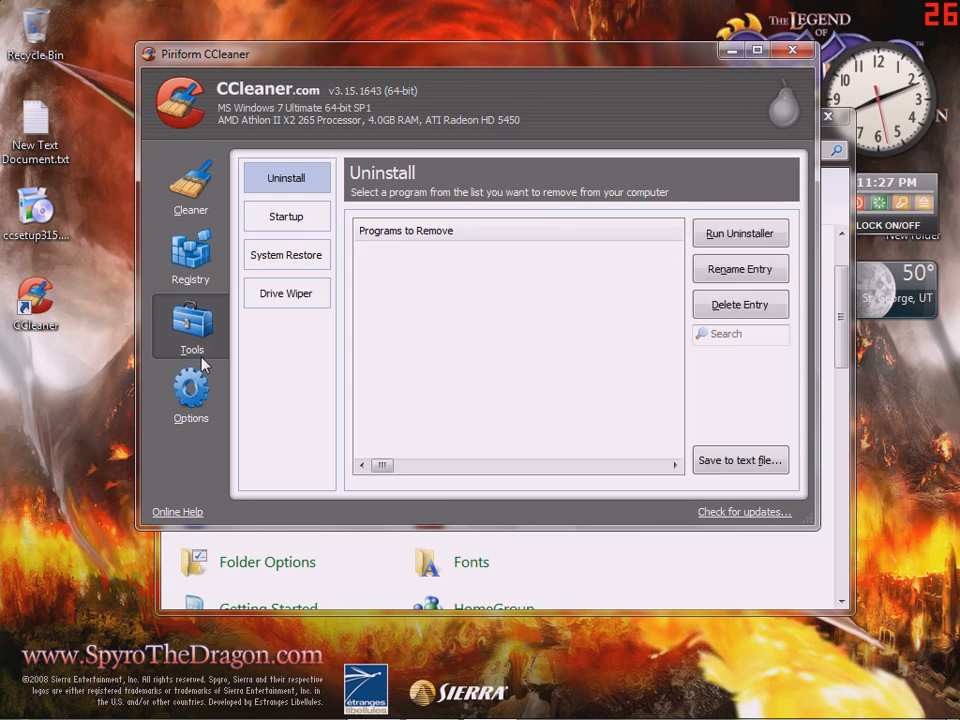
Maximize CCleaner on its options, and view the Exclude and Advanced settings
click(215, 405)
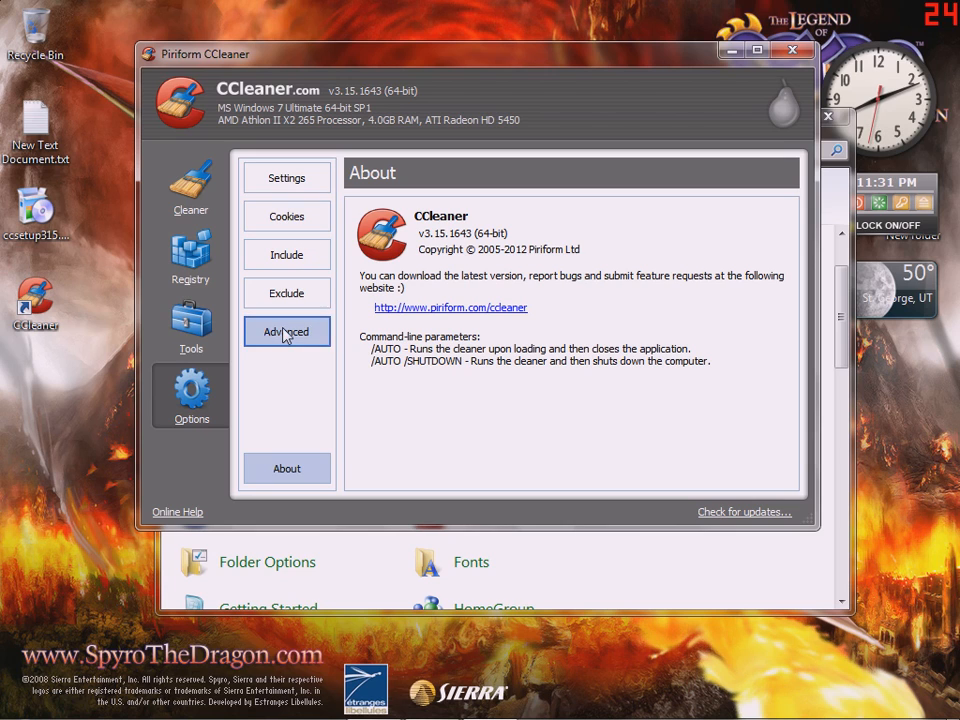
click(758, 51)
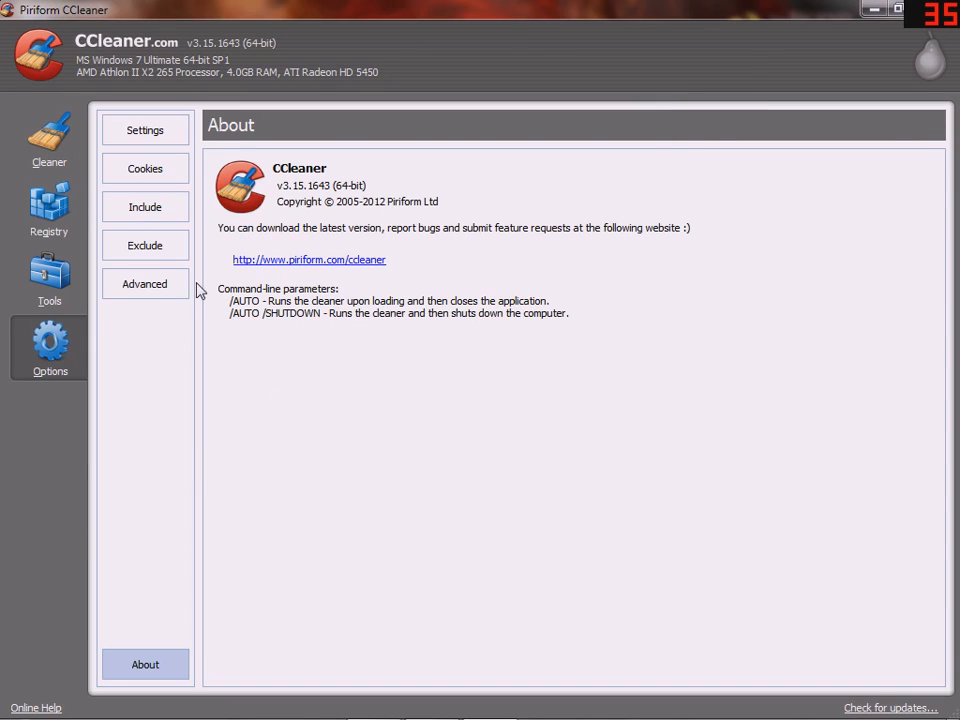
click(155, 254)
click(154, 289)
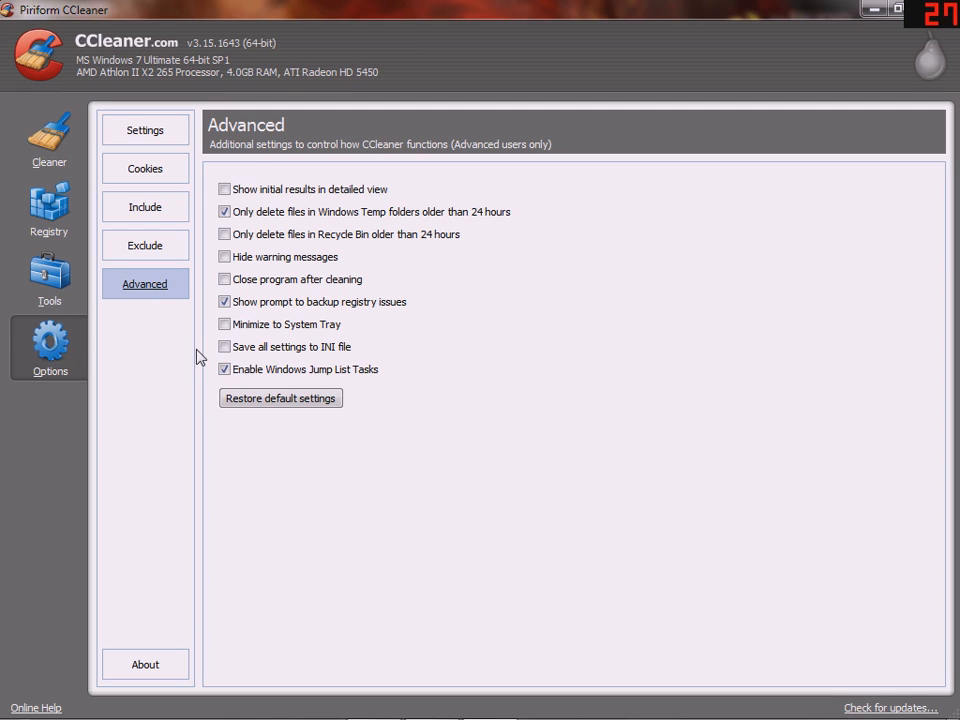
View the Tools section briefly, and return to the options to examine the Include and Exclude lists
click(60, 278)
click(50, 345)
click(140, 214)
click(148, 246)
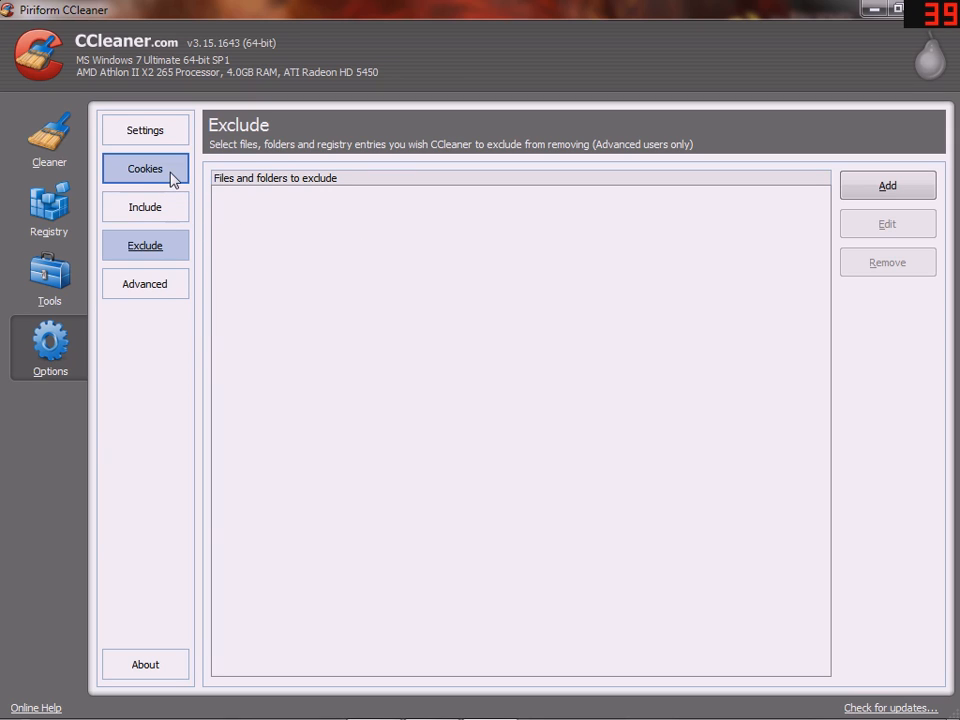
Examine the lists of cookies to delete and cookies to keep
click(145, 170)
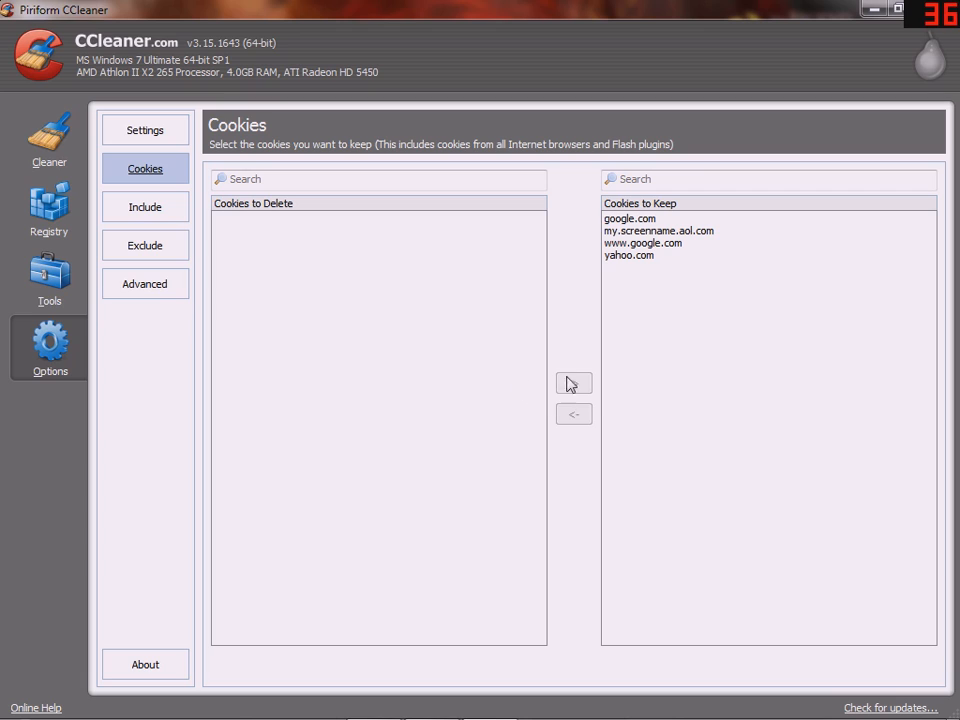
click(390, 279)
drag(317, 221, 372, 548)
click(722, 423)
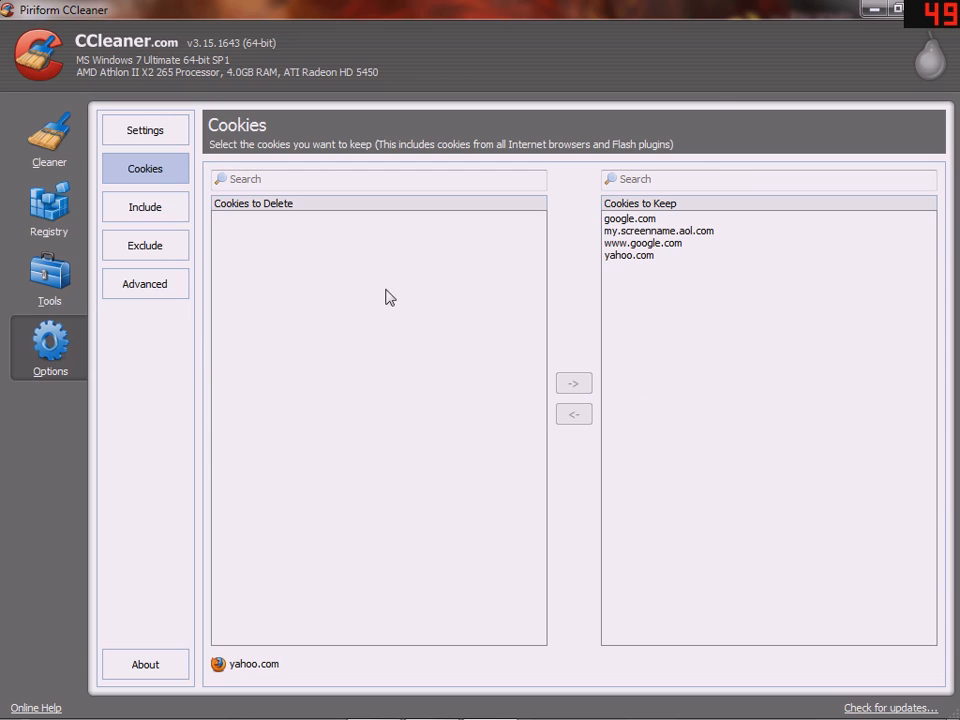
Review the basic Settings, Exclude, Cookies, Include and Advanced option pages once more
click(135, 135)
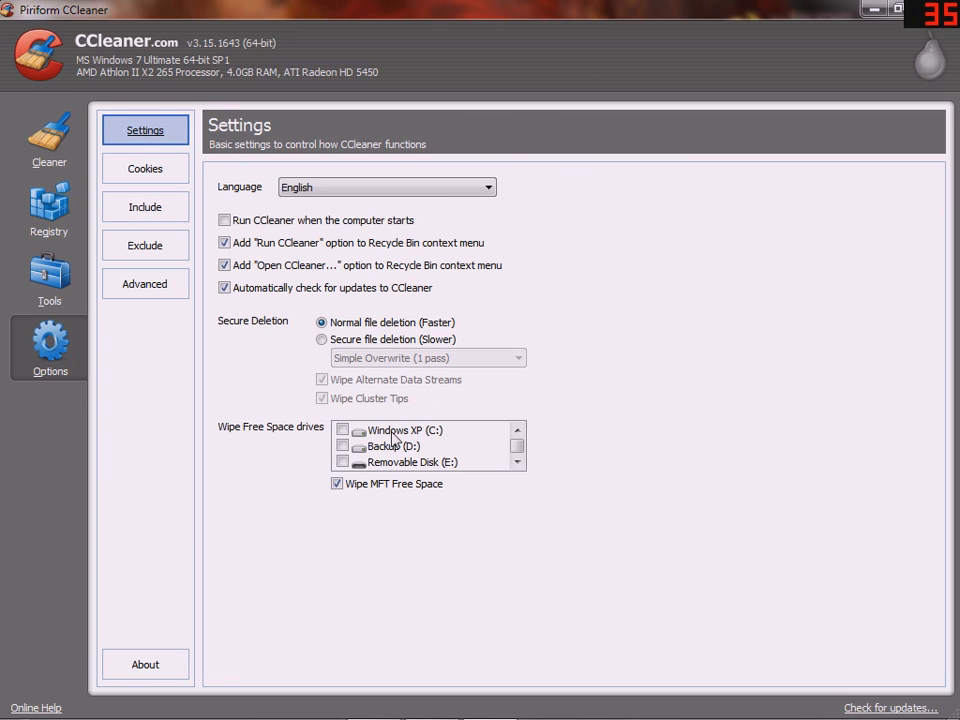
click(152, 242)
click(163, 172)
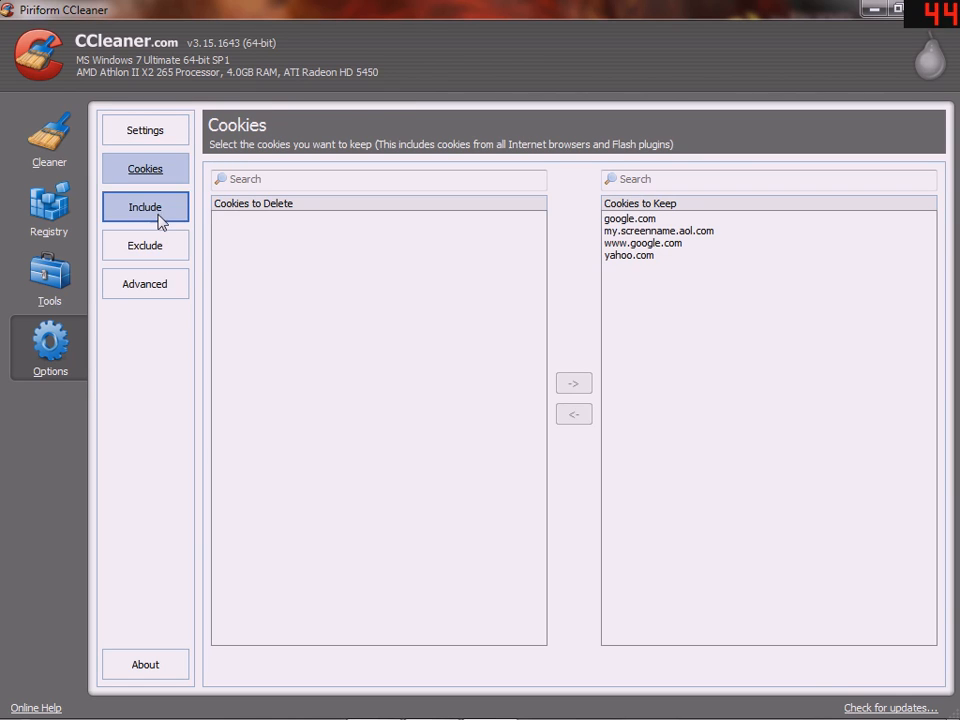
click(161, 218)
click(145, 284)
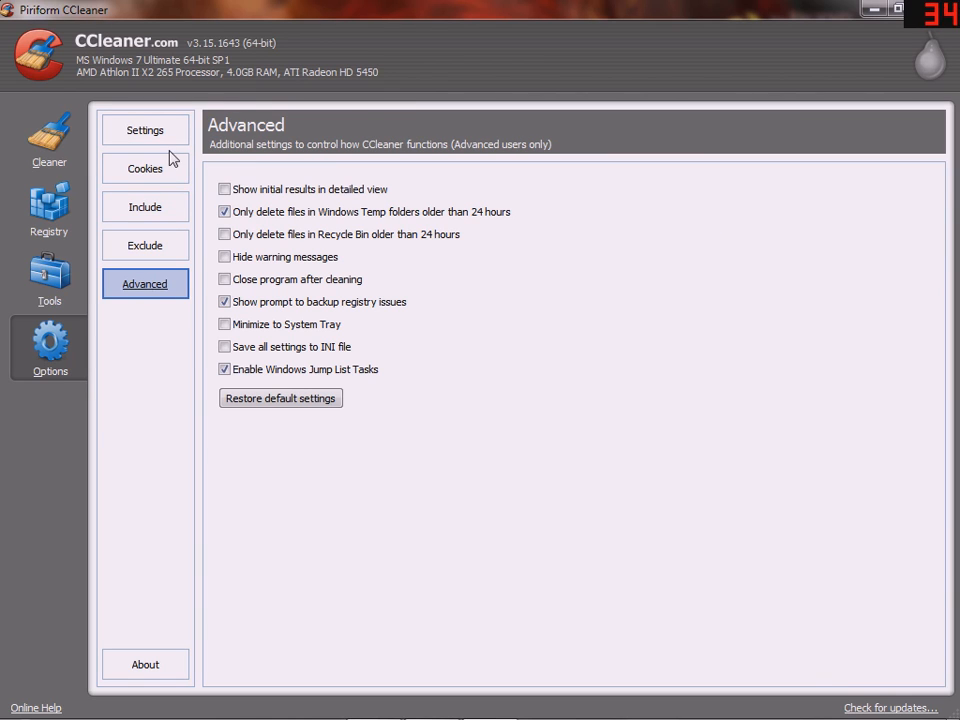
Examine the System Restore points listed among CCleaner's tools
click(47, 272)
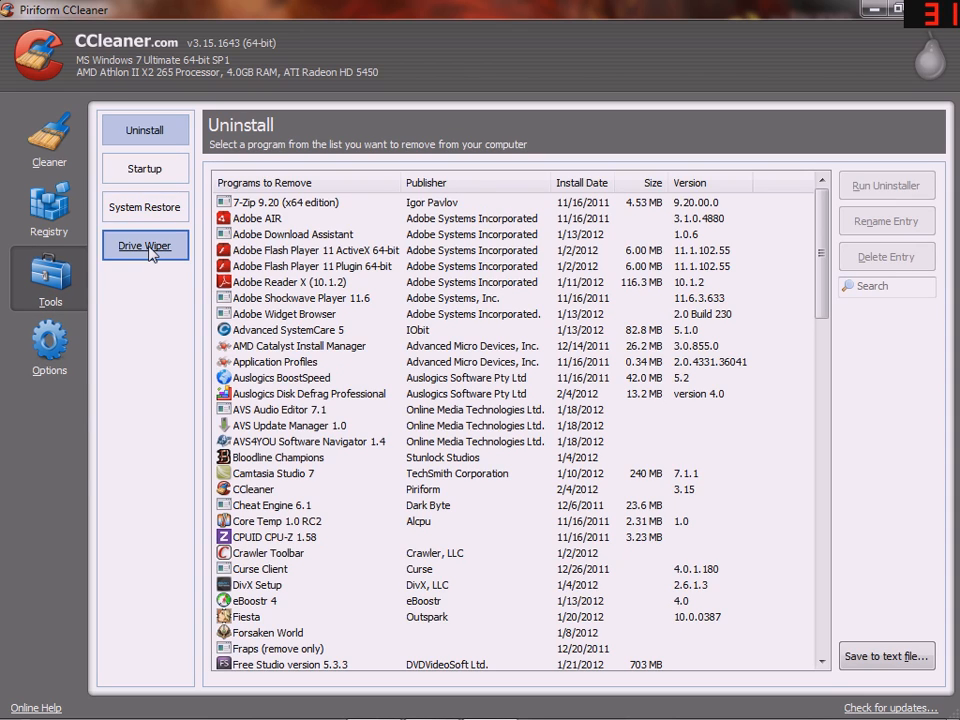
click(149, 248)
click(146, 212)
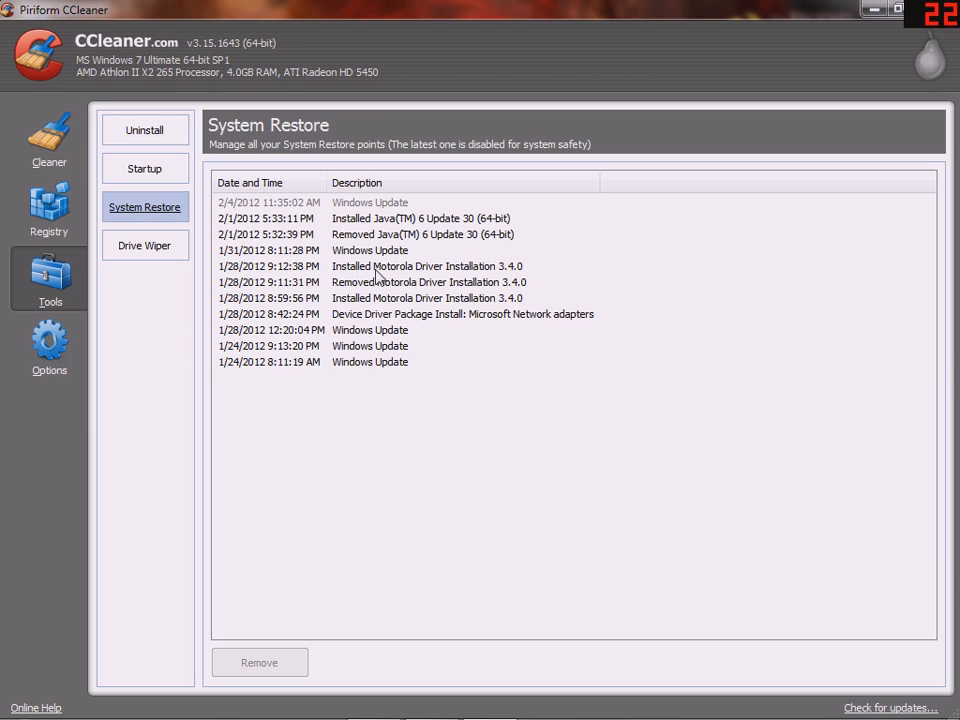
View the Drive Wiper's wipe choices, and examine the available drives, including USB 2G (G:), Removable Disk (E:) and Windows XP (C:)
click(155, 250)
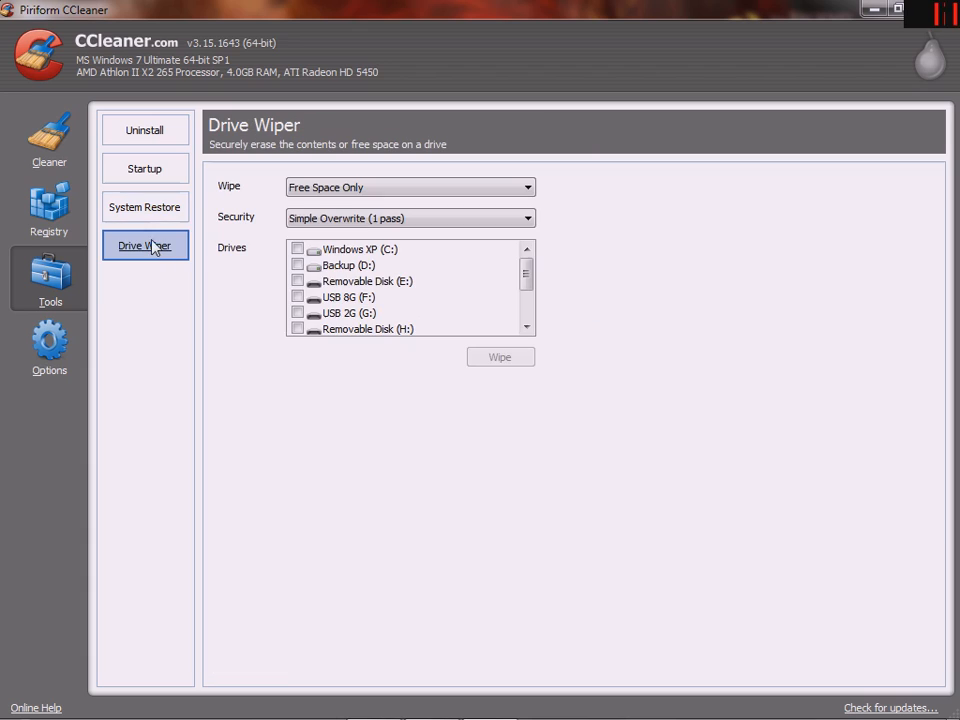
click(376, 190)
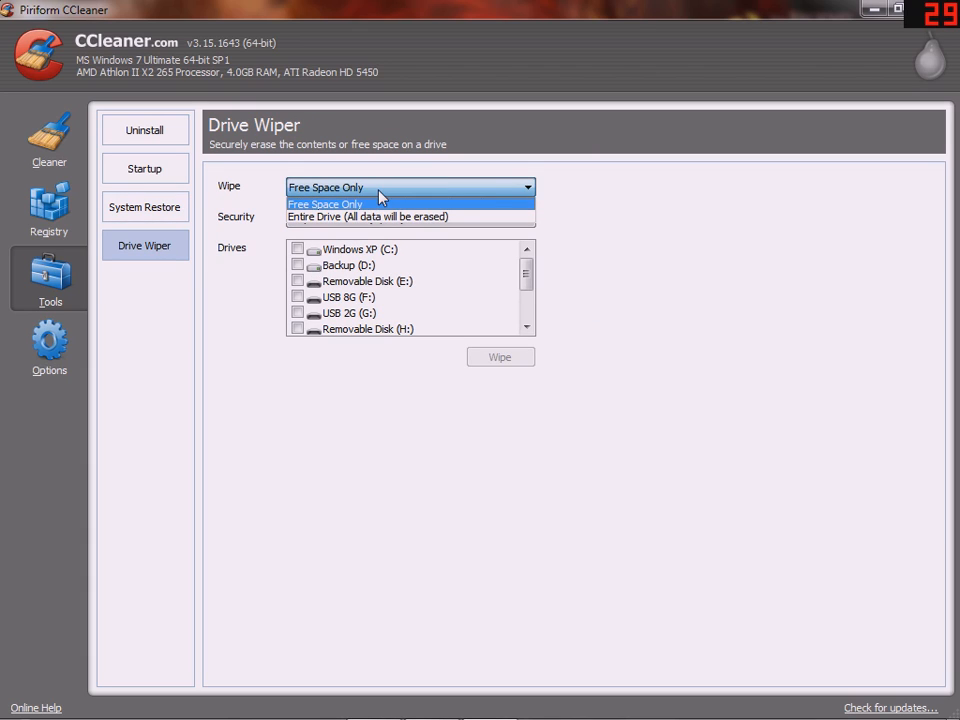
click(377, 192)
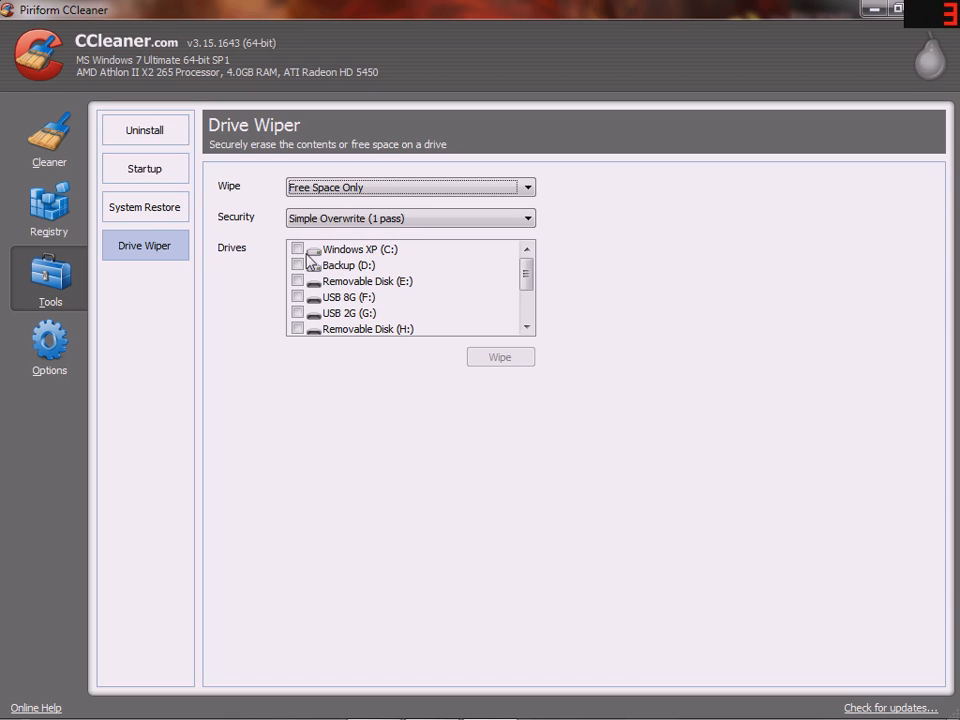
click(379, 297)
click(361, 317)
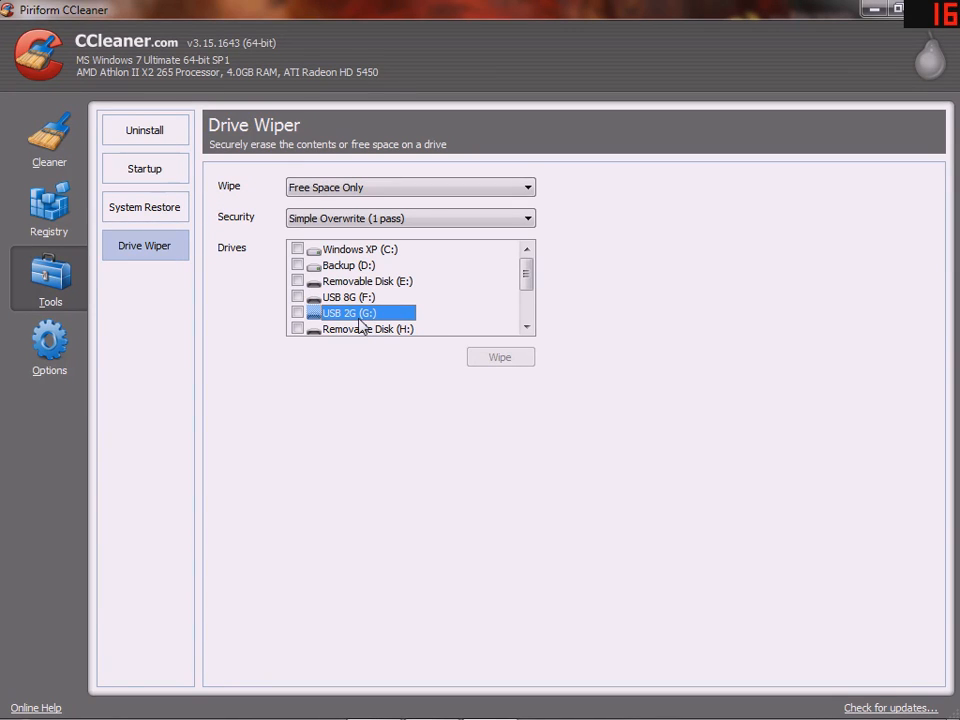
click(335, 281)
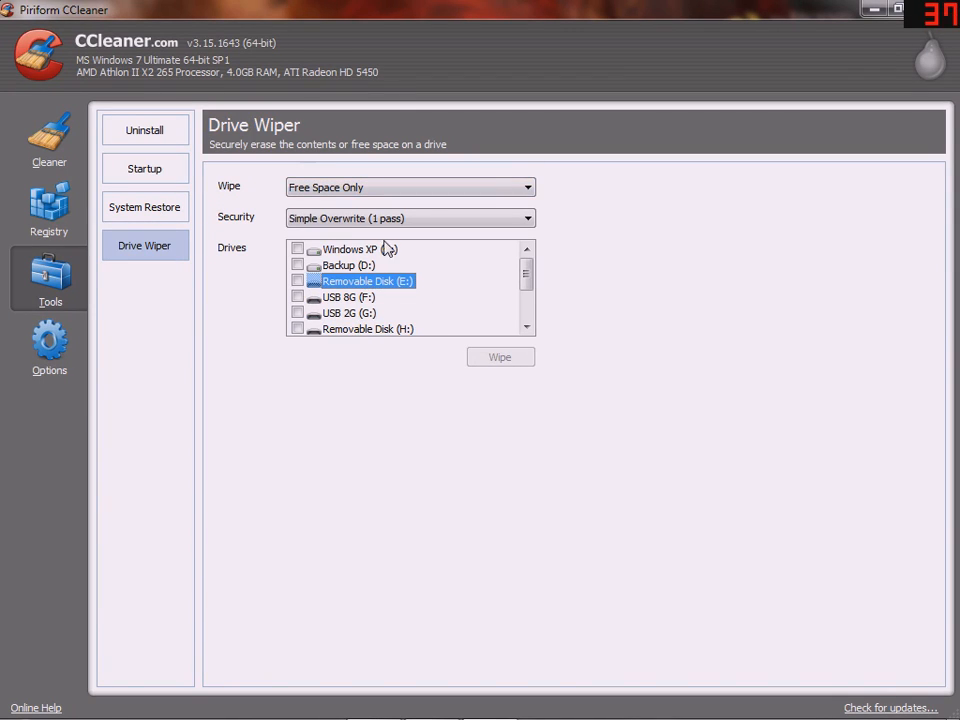
click(388, 249)
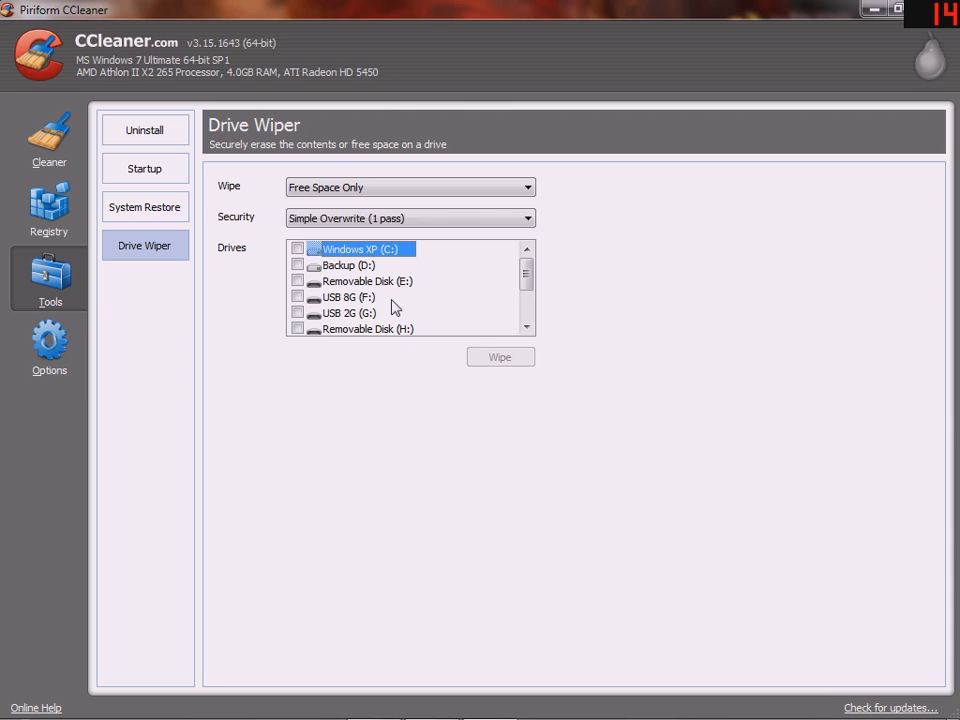
Examine the Drive Wiper's security levels from 1 to 35 passes, keeping Simple Overwrite (1 pass)
click(385, 222)
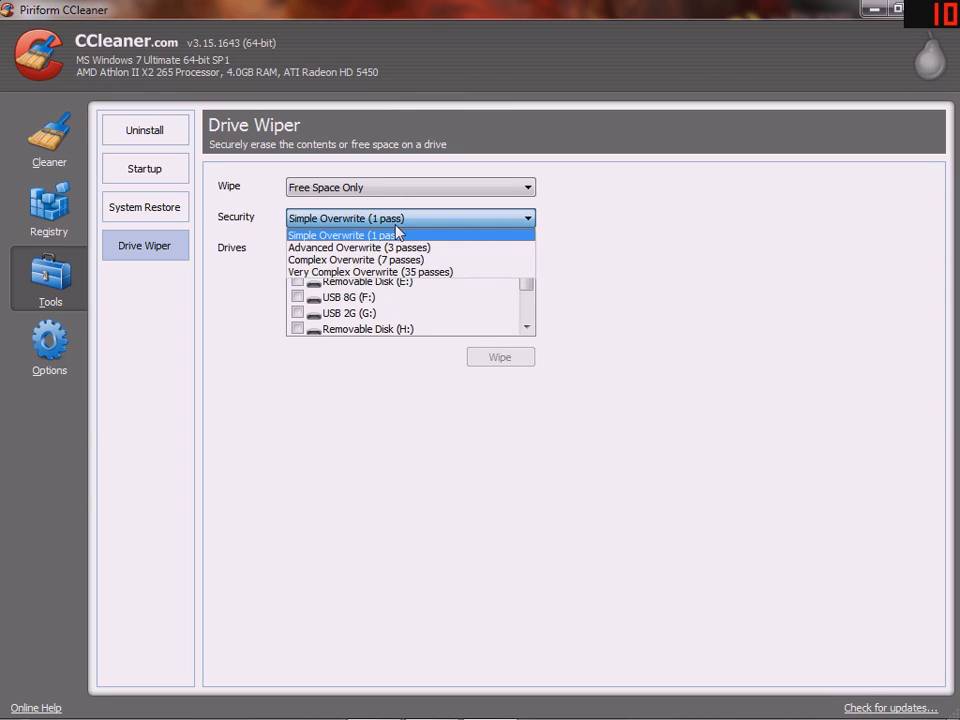
click(398, 234)
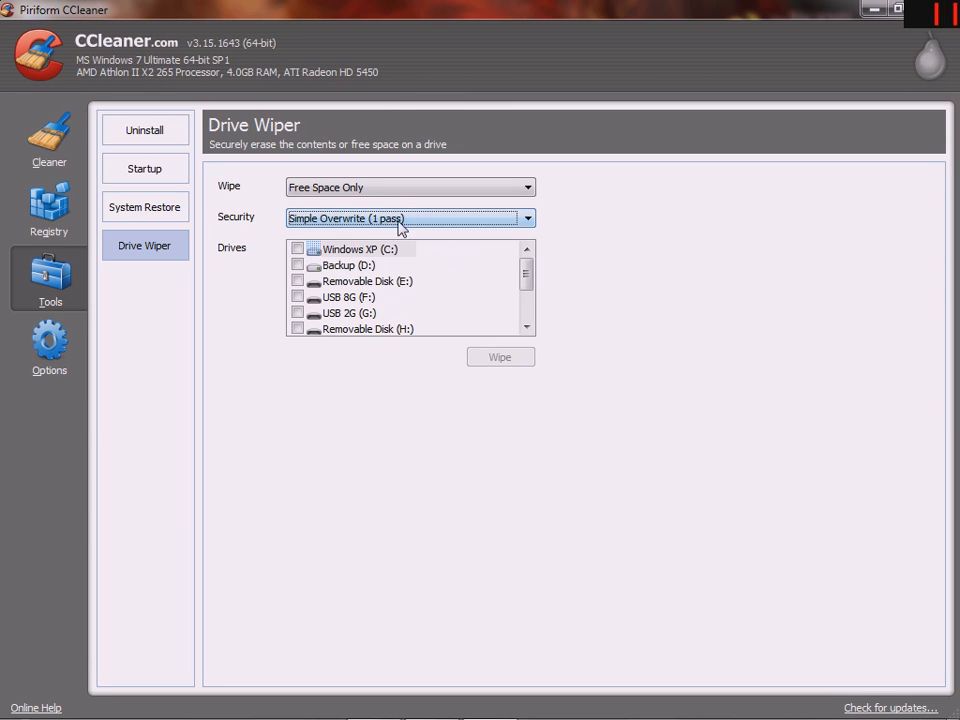
click(411, 222)
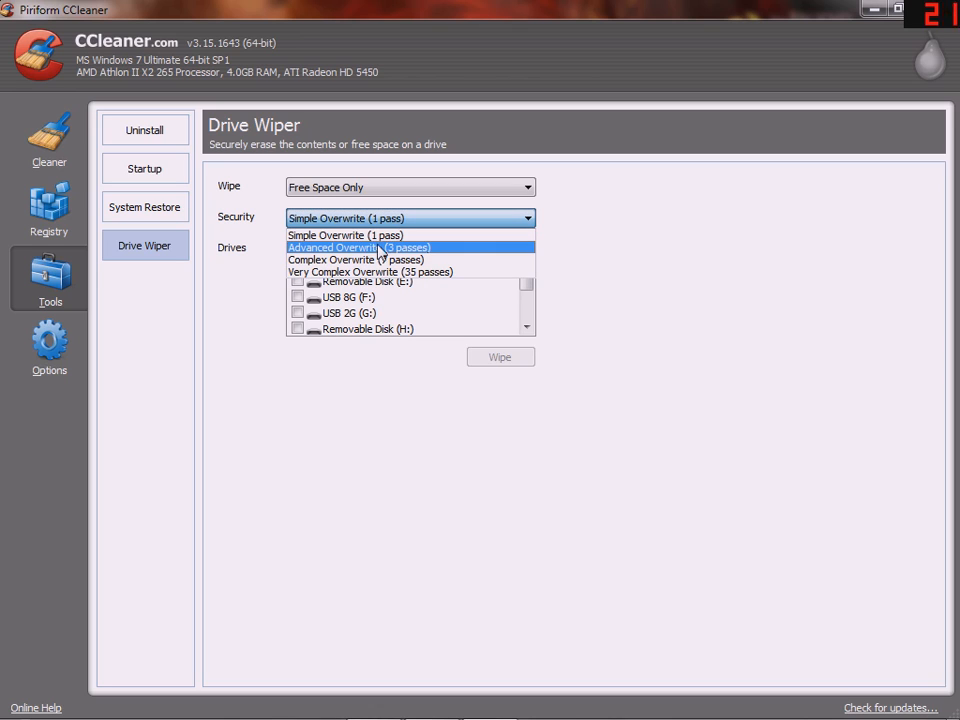
click(232, 312)
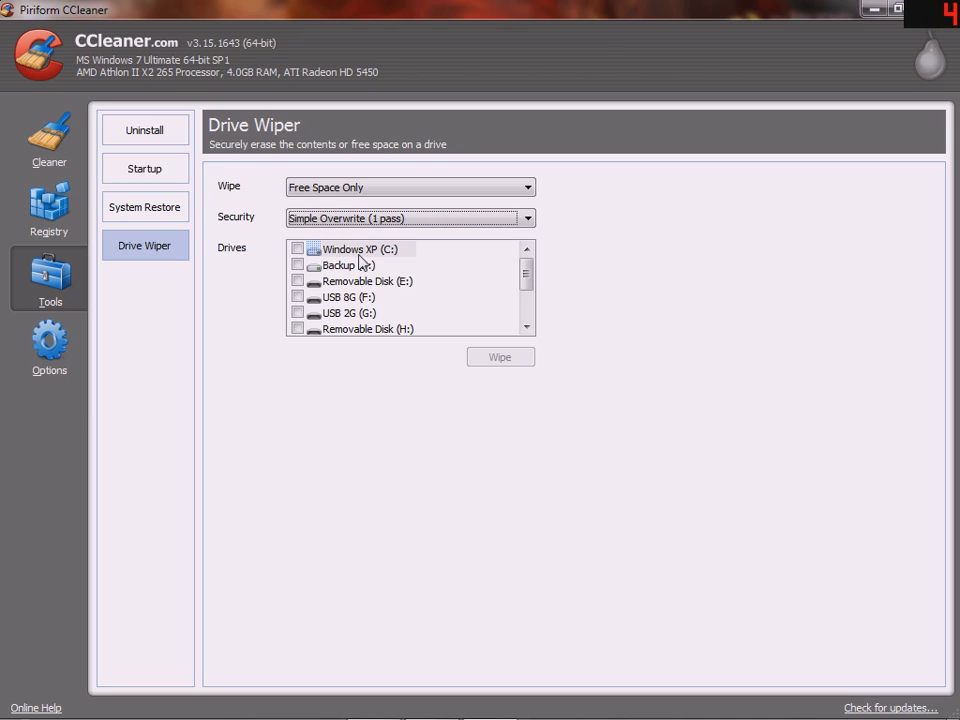
click(372, 222)
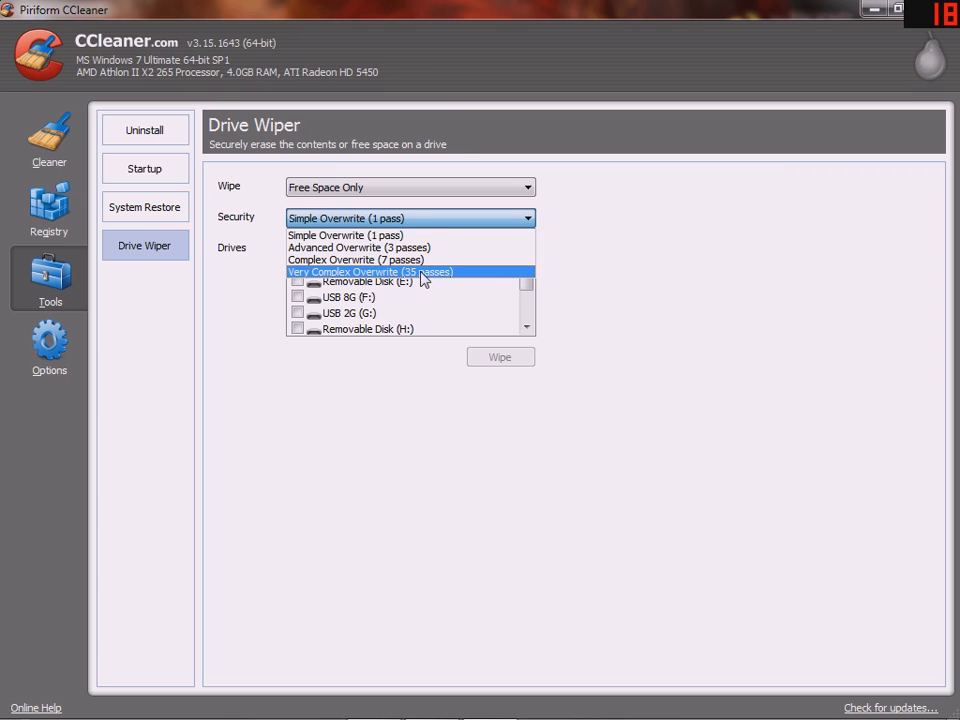
click(282, 317)
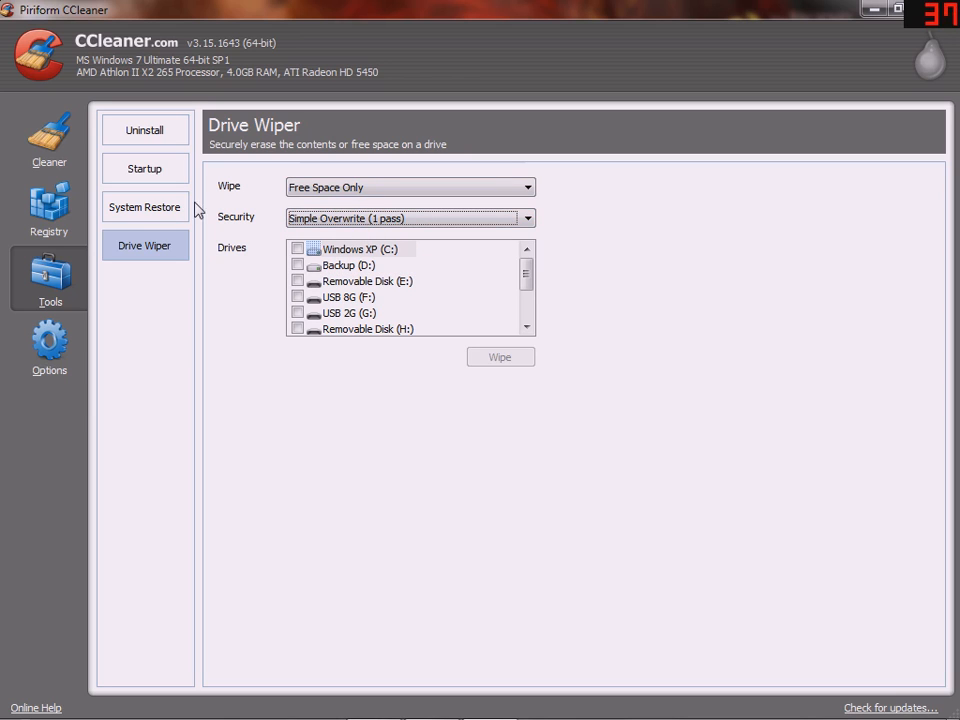
Restore the Drive Wiper's security level to Simple Overwrite (1 pass)
scroll(350, 318, down, 3)
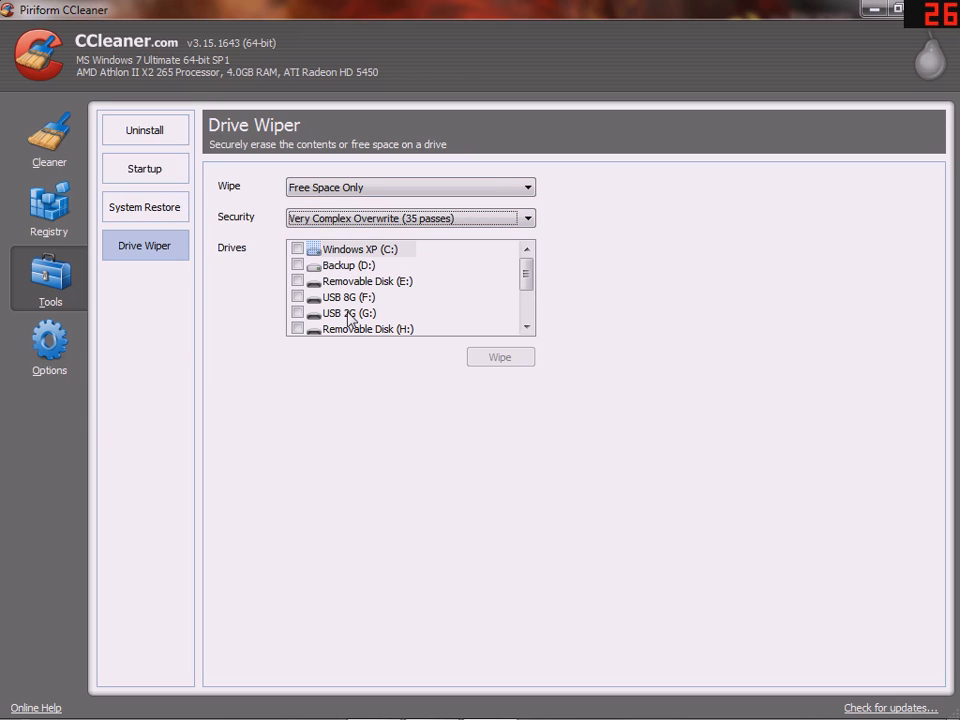
scroll(355, 305, up, 1)
click(376, 219)
click(377, 236)
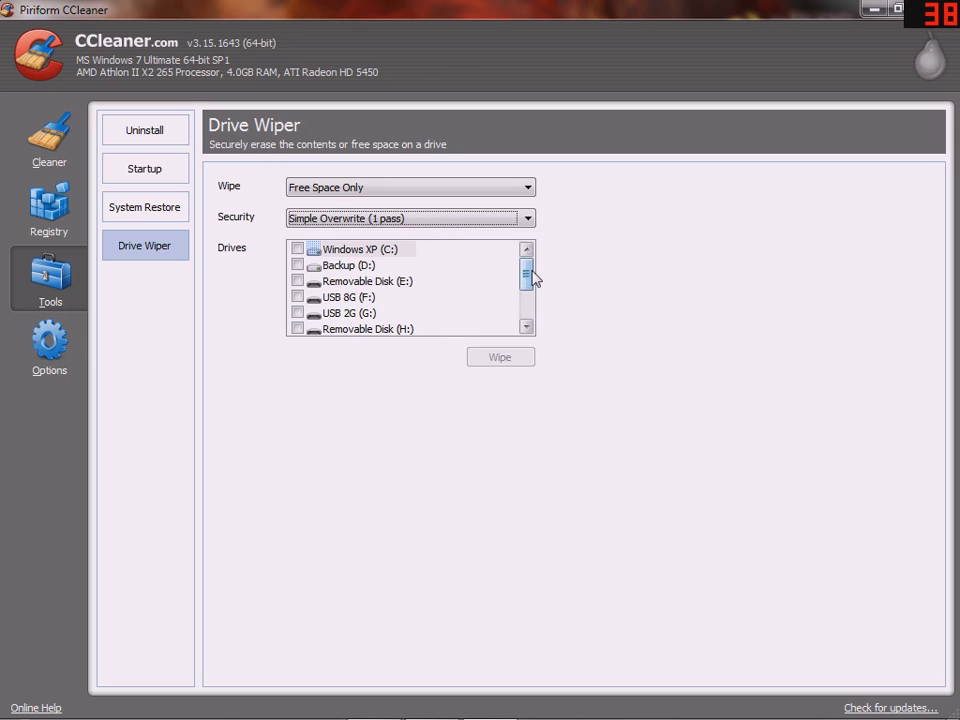
Examine each drive in the Drive Wiper's list, from Windows XP (C:) through Removable Disk (L:), without marking any for wiping
mouse_move(528, 279)
mouse_down()
mouse_move(527, 317)
mouse_move(527, 270)
mouse_up()
click(336, 252)
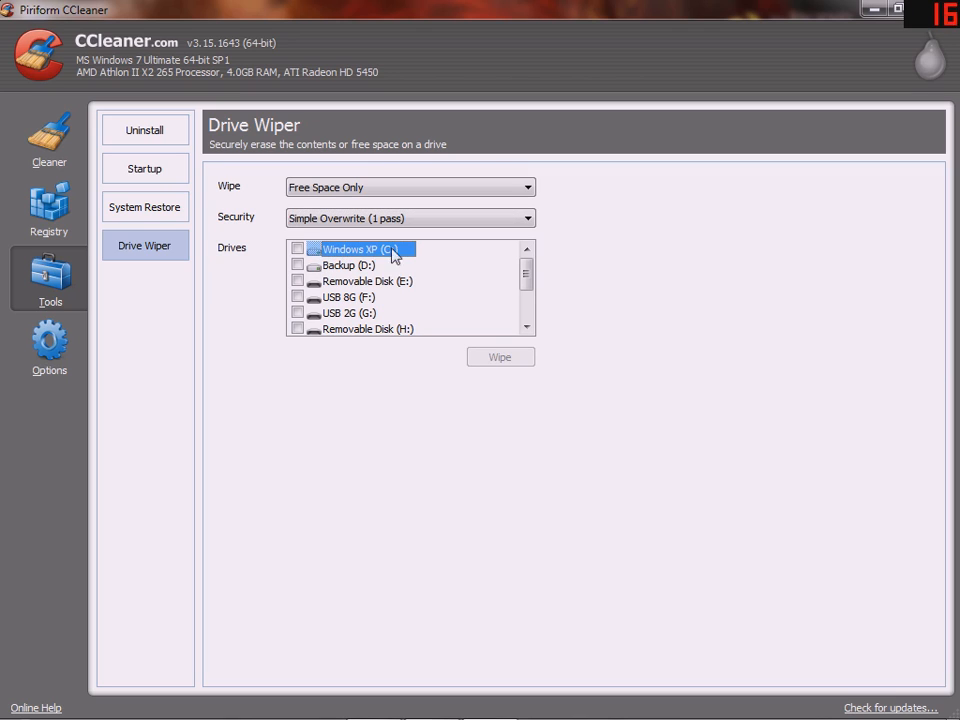
click(363, 266)
click(375, 285)
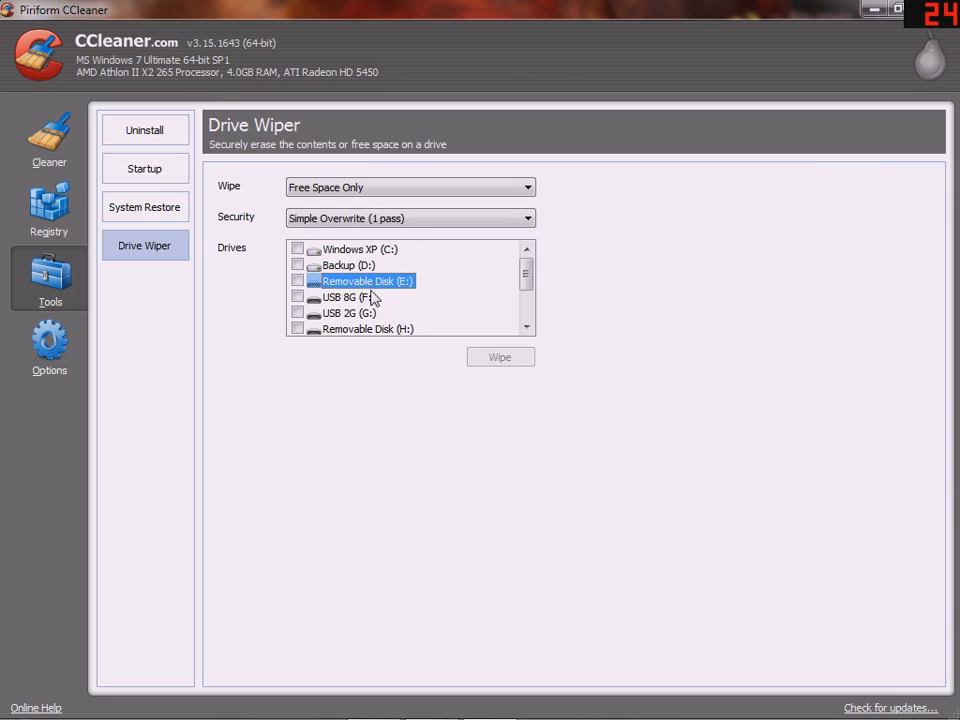
click(369, 298)
click(370, 313)
click(370, 328)
scroll(372, 318, down, 2)
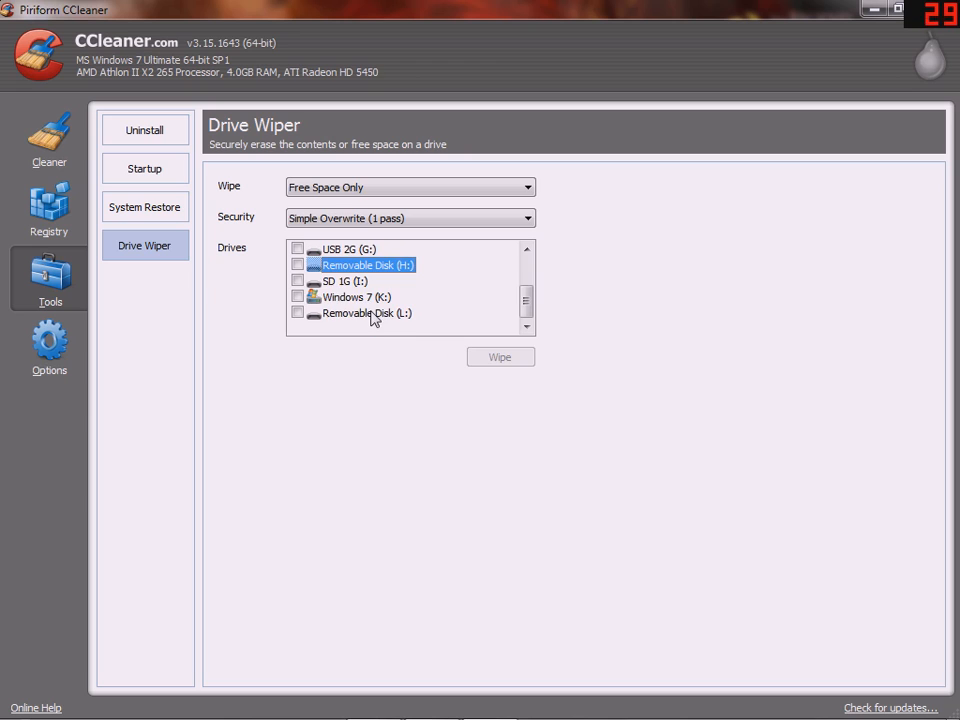
click(330, 283)
click(340, 299)
click(341, 315)
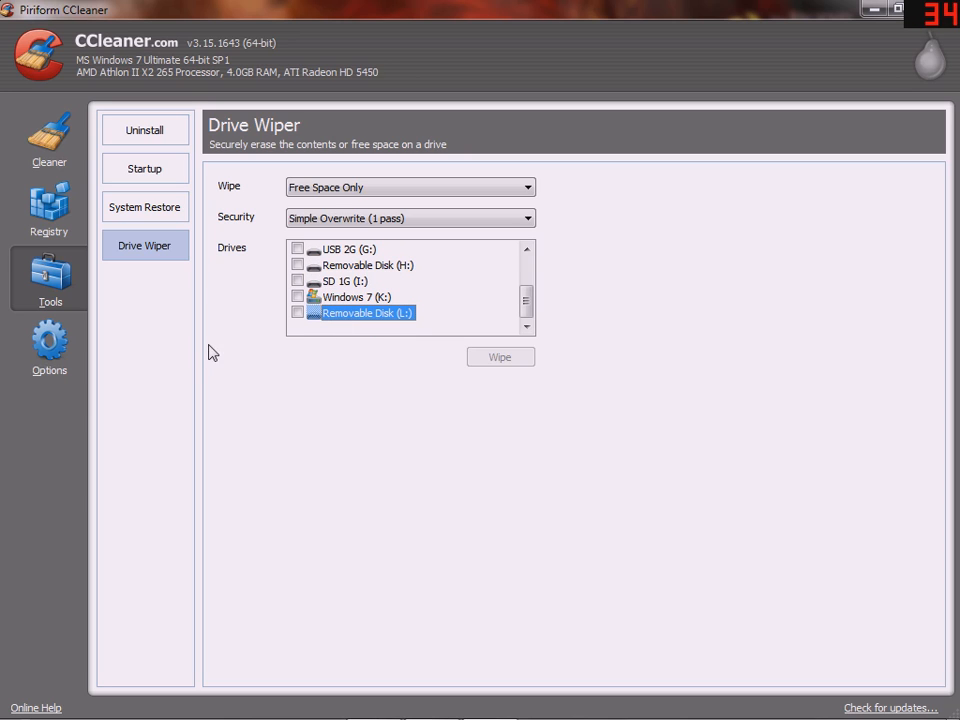
View the Registry page briefly, return to the Cleaner page, and restore the maximized window to its smaller size
click(60, 228)
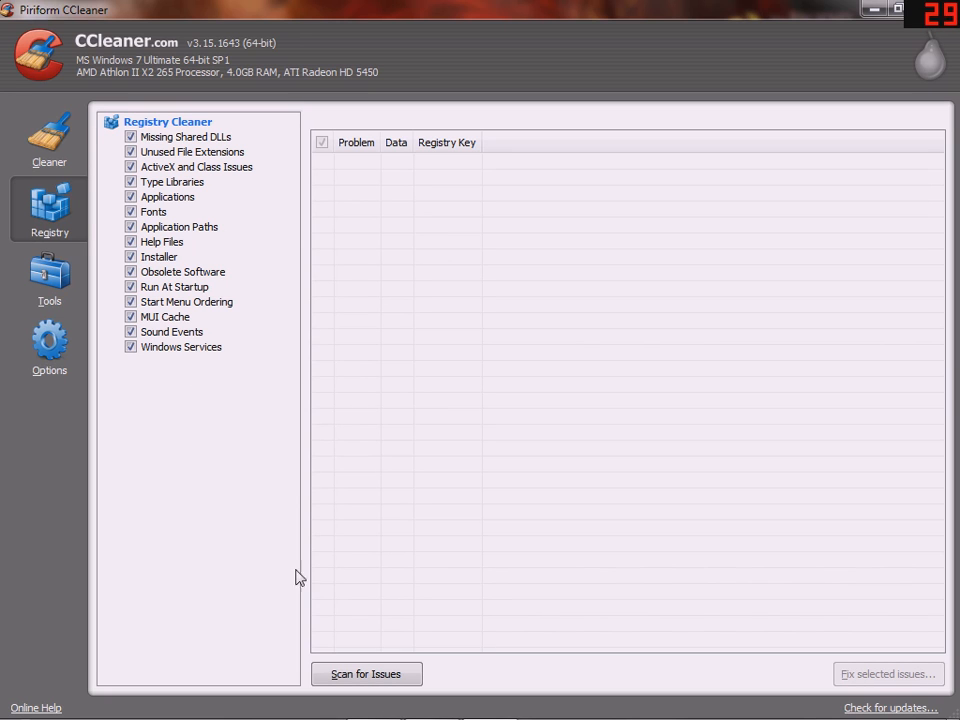
click(72, 160)
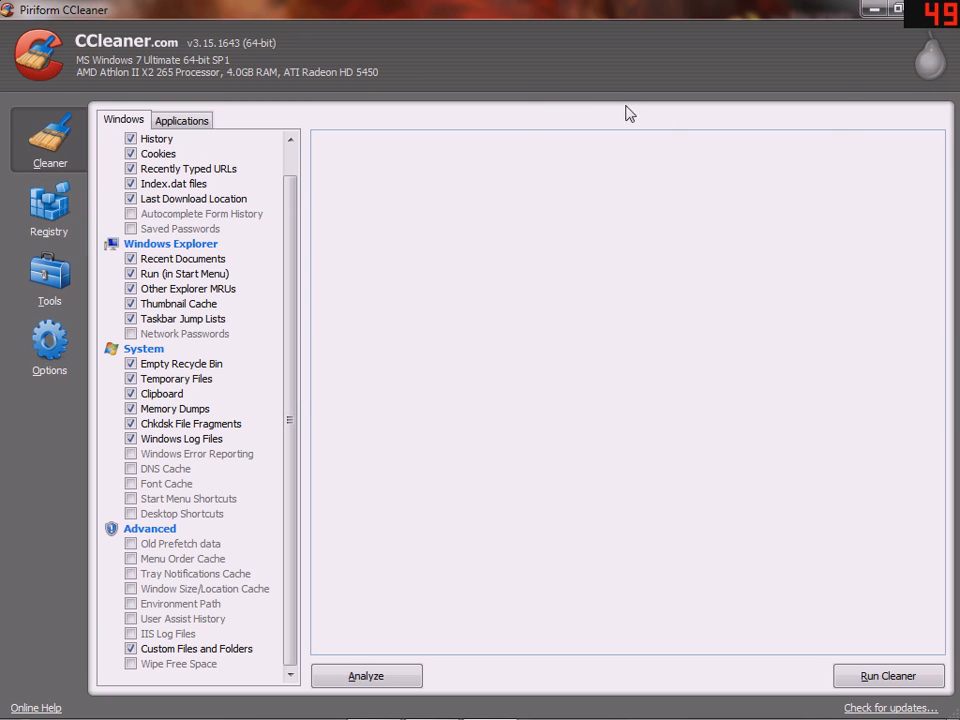
double_click(805, 8)
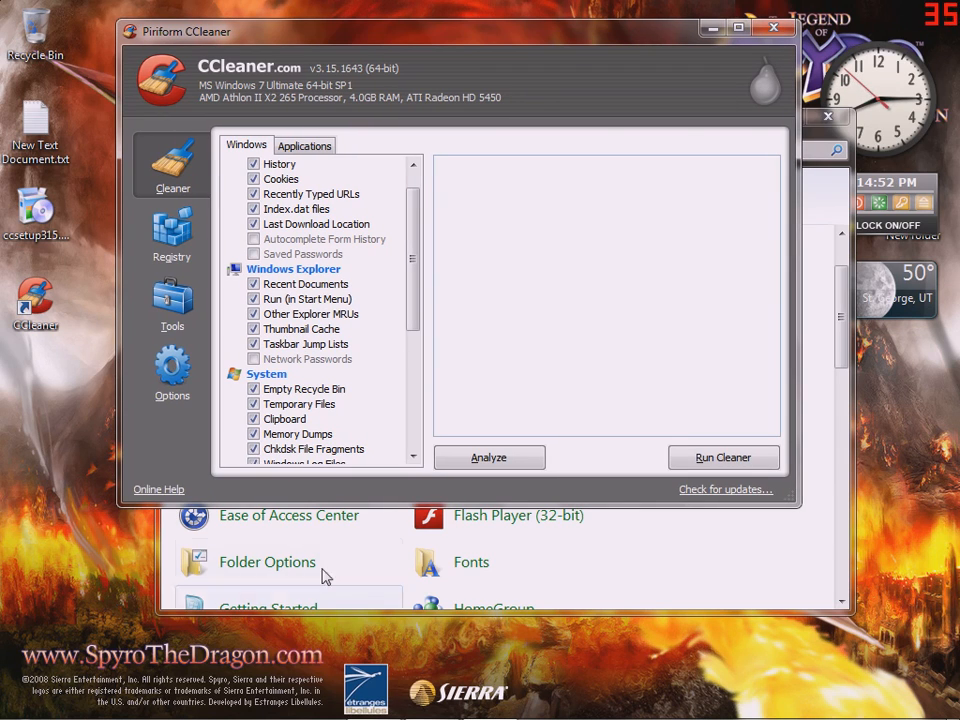
Open the Computer window, examine the removable drives E:, H: and L:, and open the Windows 7 (K:) drive
click(723, 609)
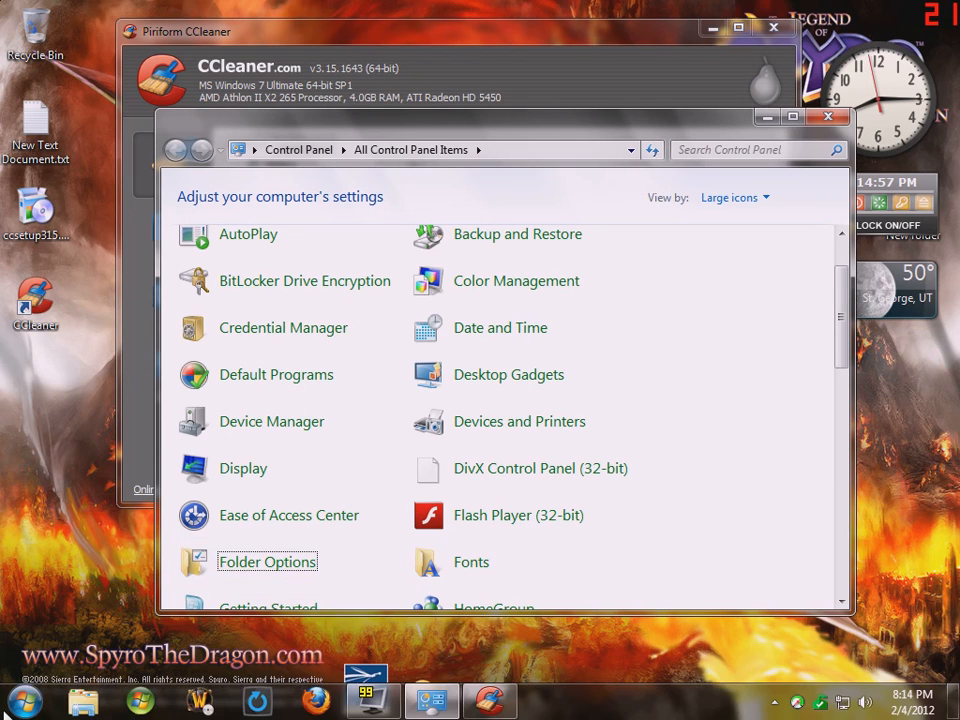
click(24, 700)
click(262, 456)
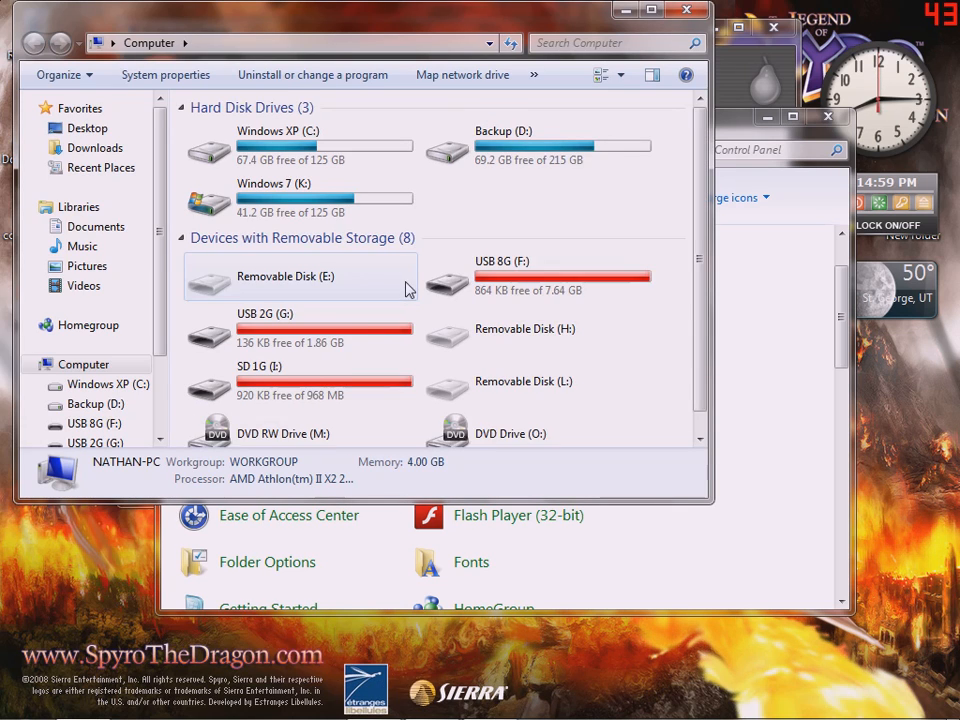
click(260, 262)
click(505, 318)
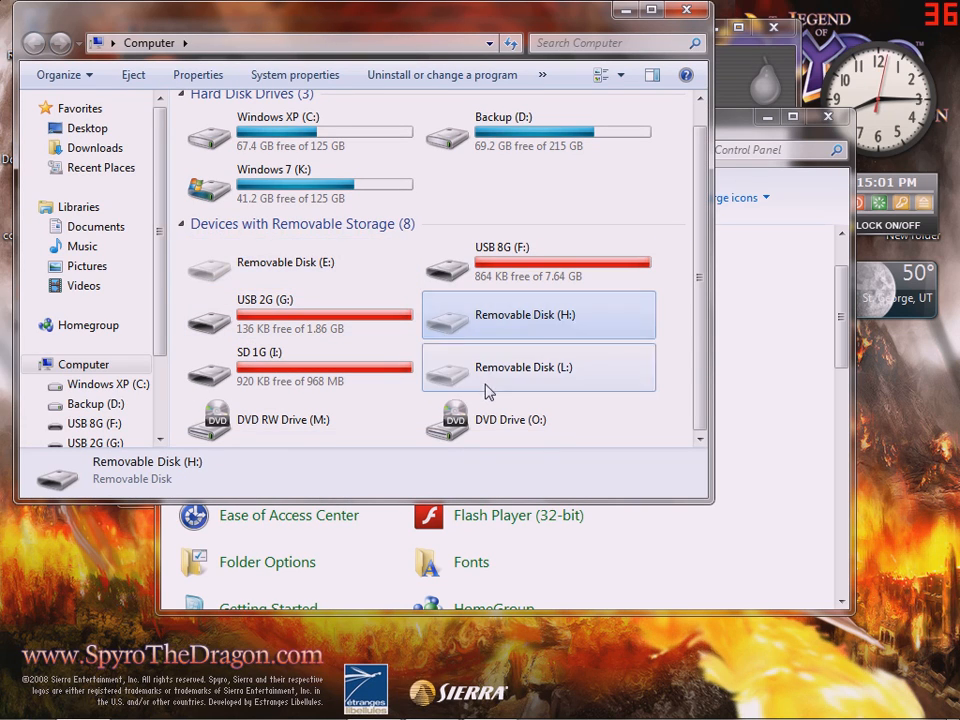
click(488, 375)
double_click(321, 180)
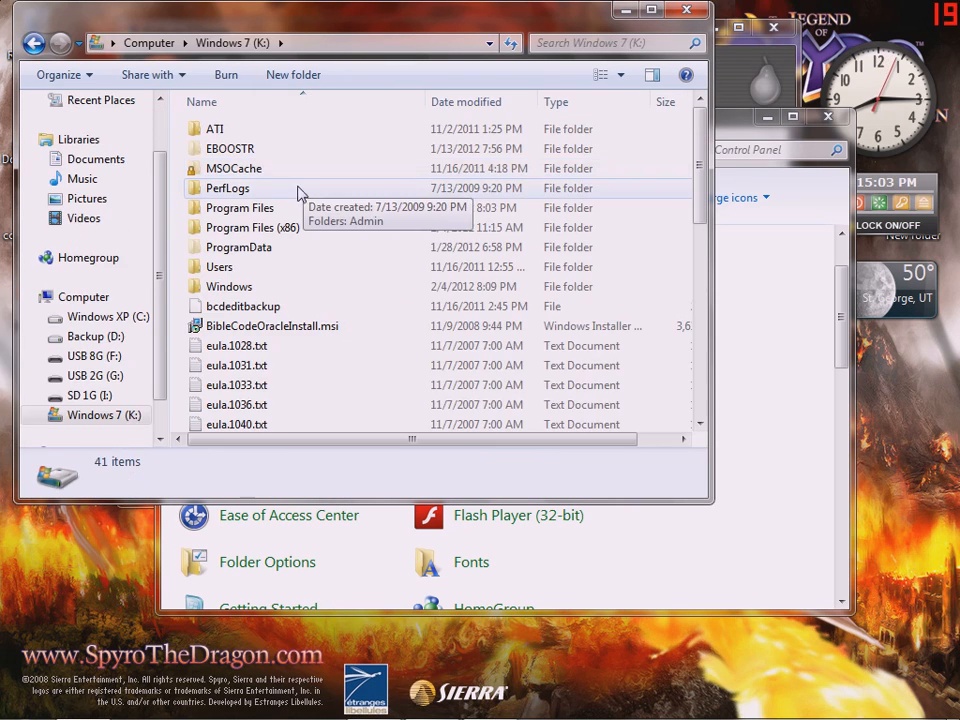
Examine the EBOOSTR, ProgramData and MSOCache folders on the Windows 7 (K:) drive, and close that window
click(218, 149)
click(216, 247)
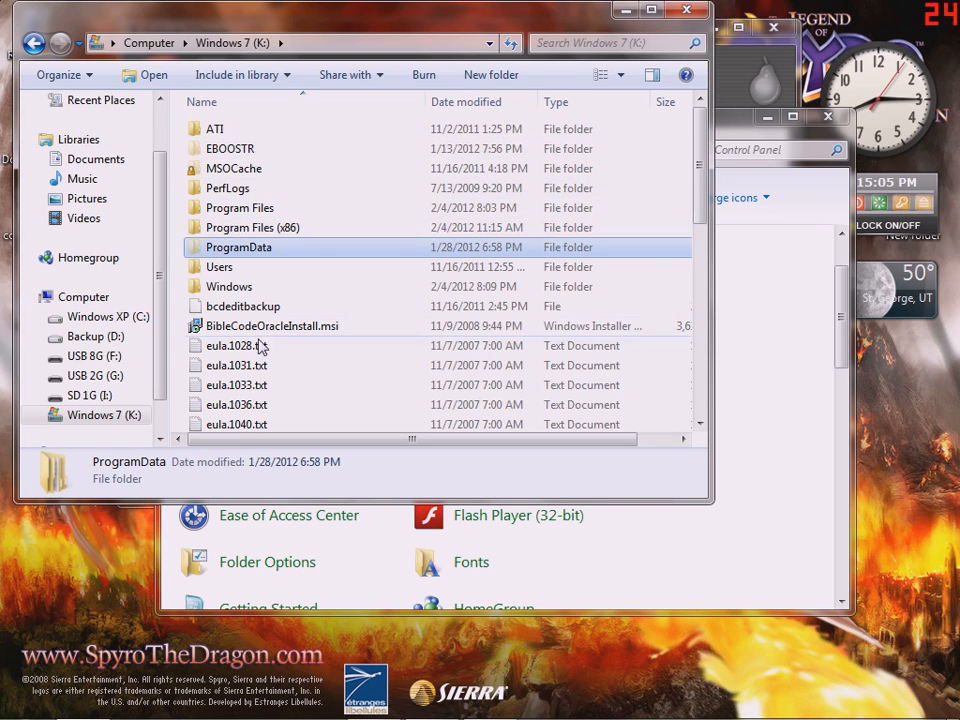
click(220, 149)
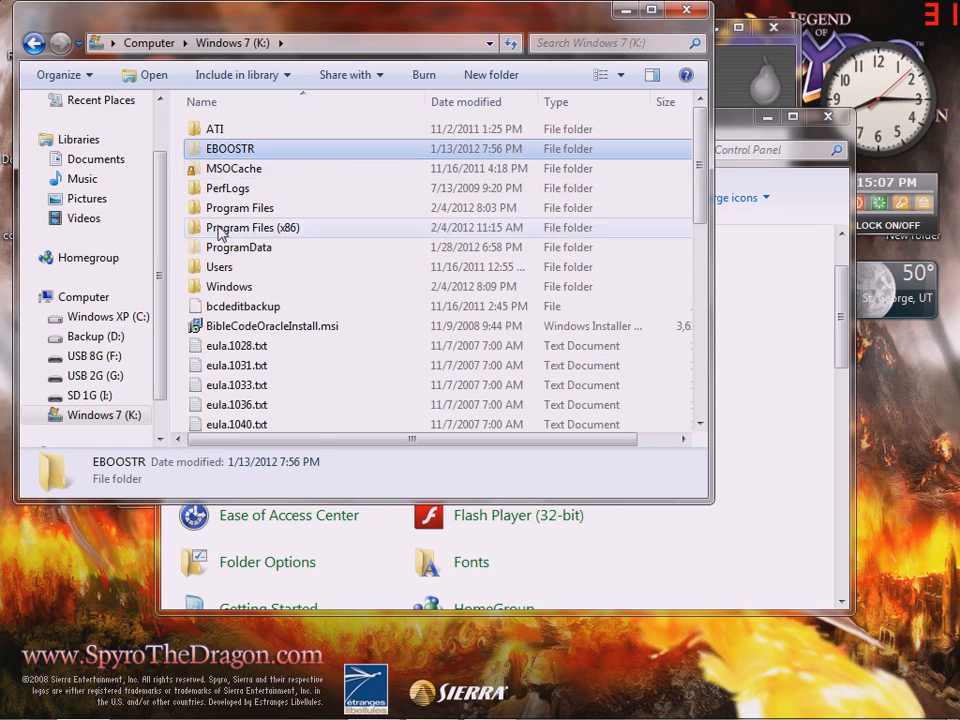
scroll(248, 366, down, 1)
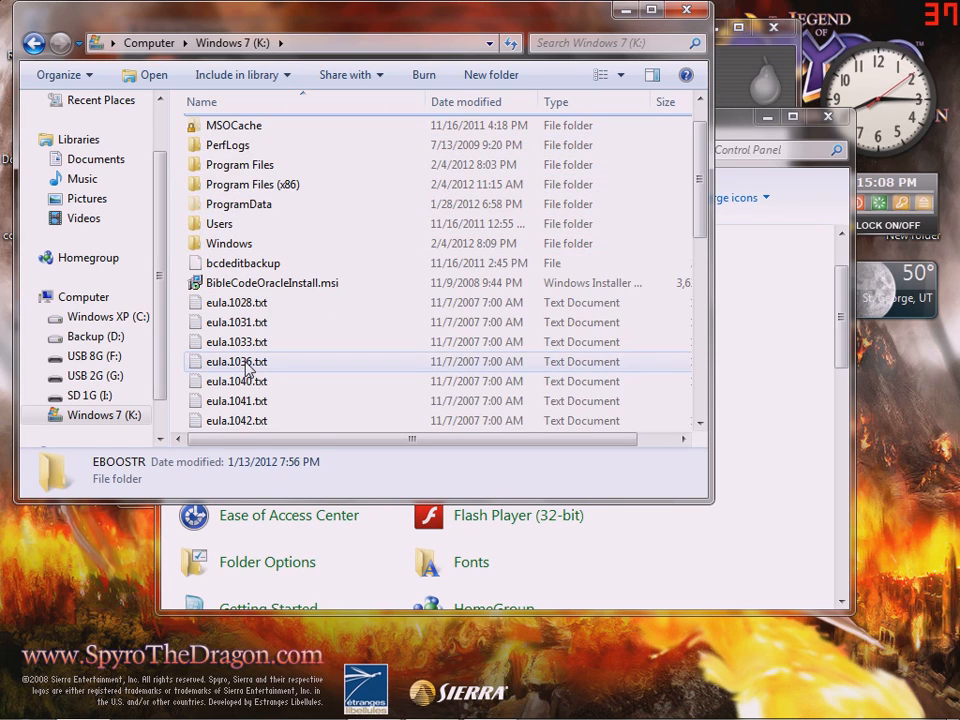
click(232, 207)
scroll(296, 290, up, 1)
click(253, 151)
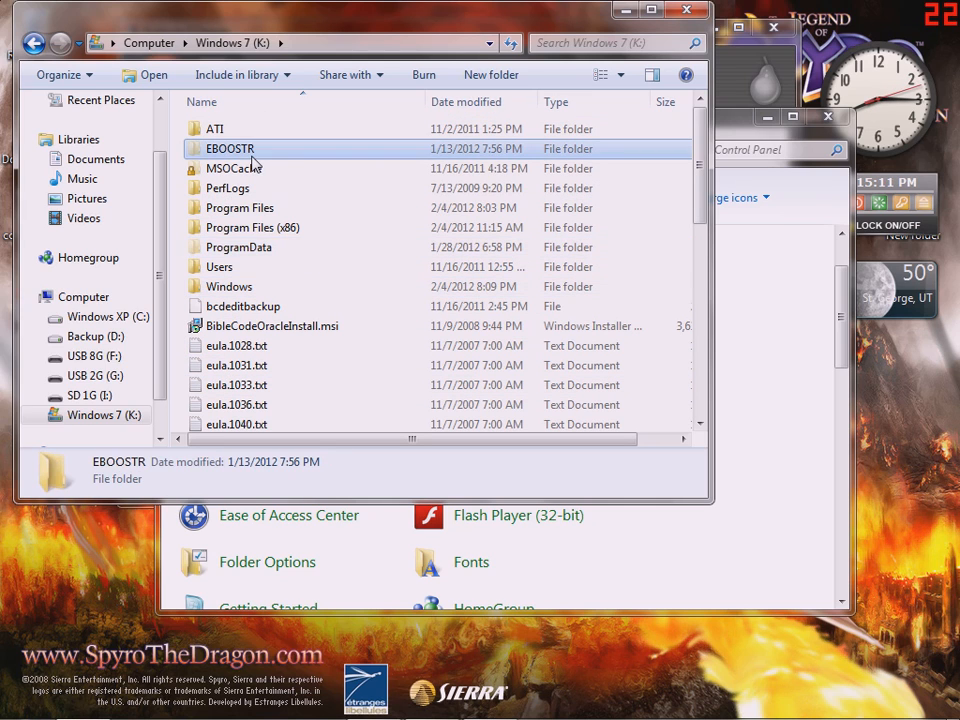
click(285, 178)
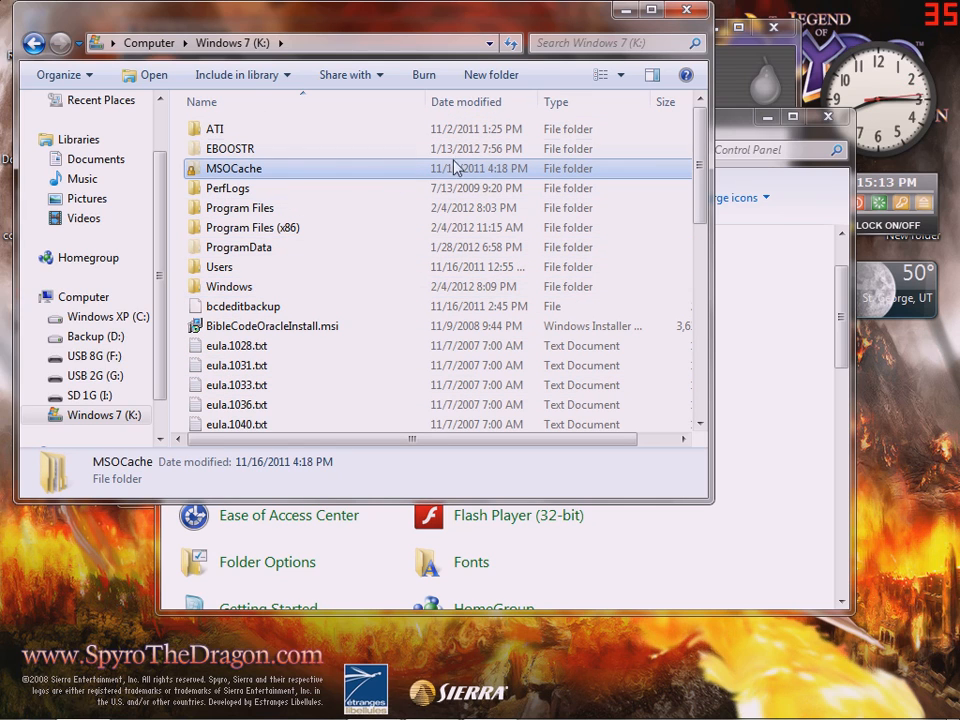
click(676, 14)
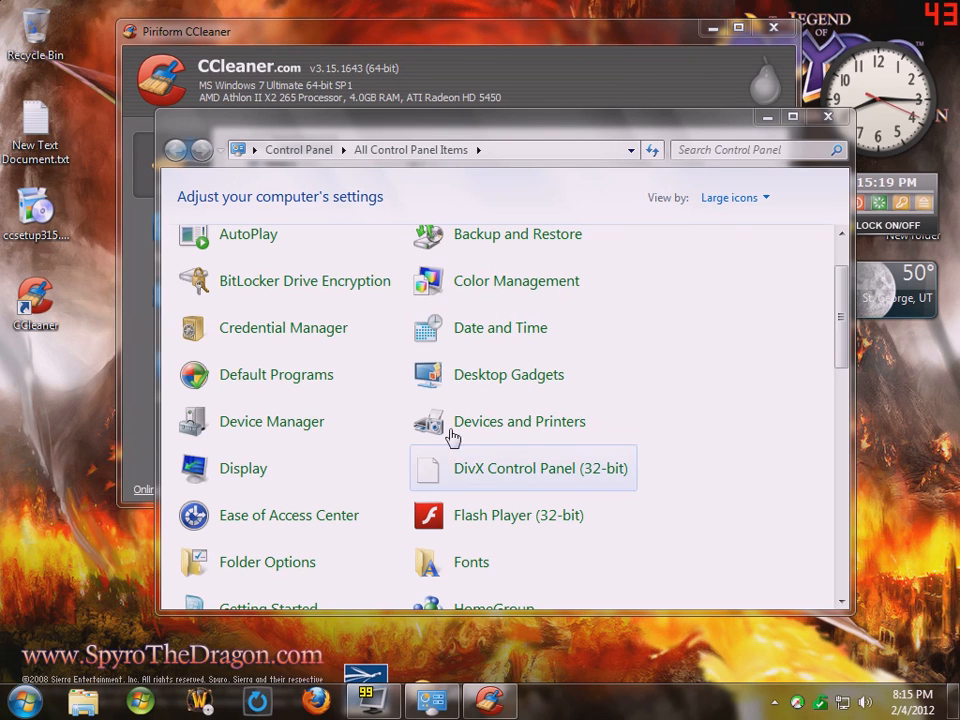
Close the Control Panel and examine the Cleaner's Windows and Applications options, including the Firefox/Mozilla and Google Chrome items
click(827, 117)
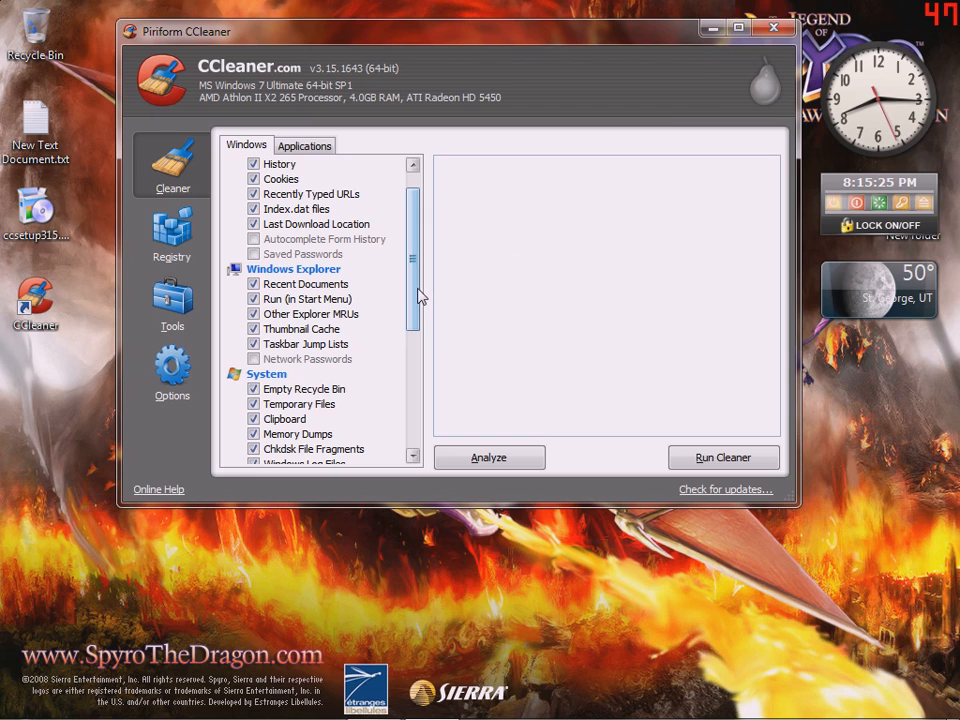
drag(418, 296, 412, 270)
click(304, 145)
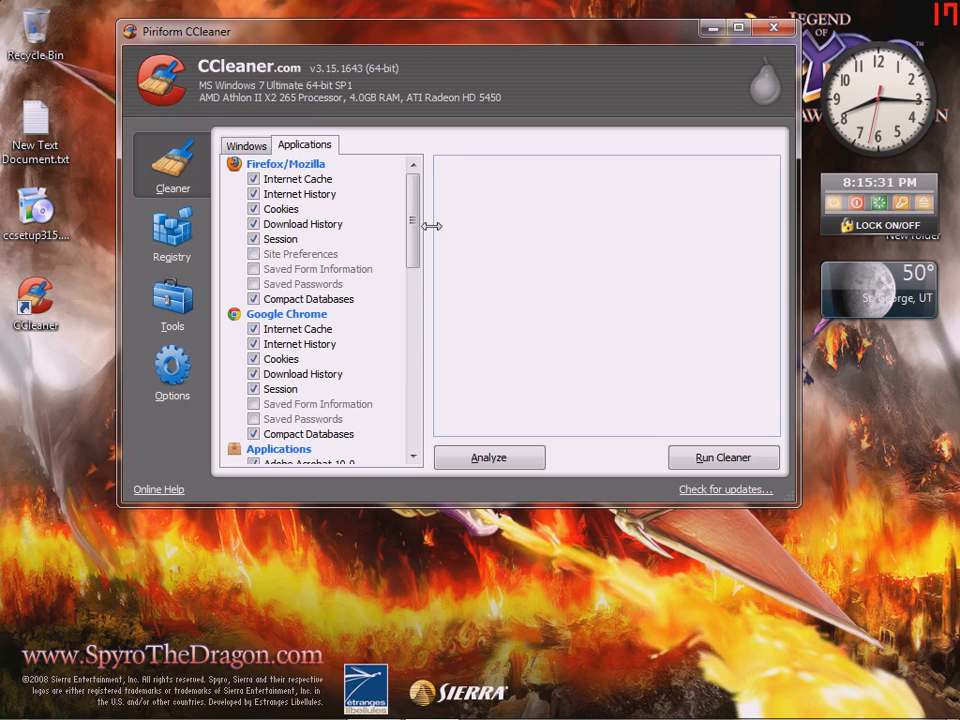
scroll(427, 290, down, 3)
drag(425, 285, 424, 218)
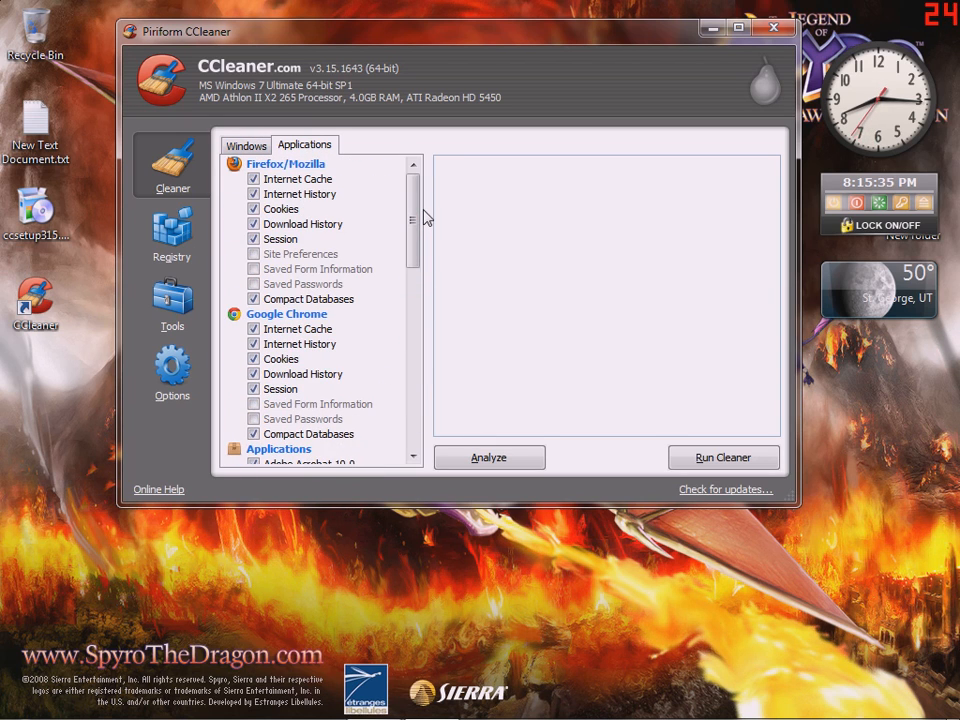